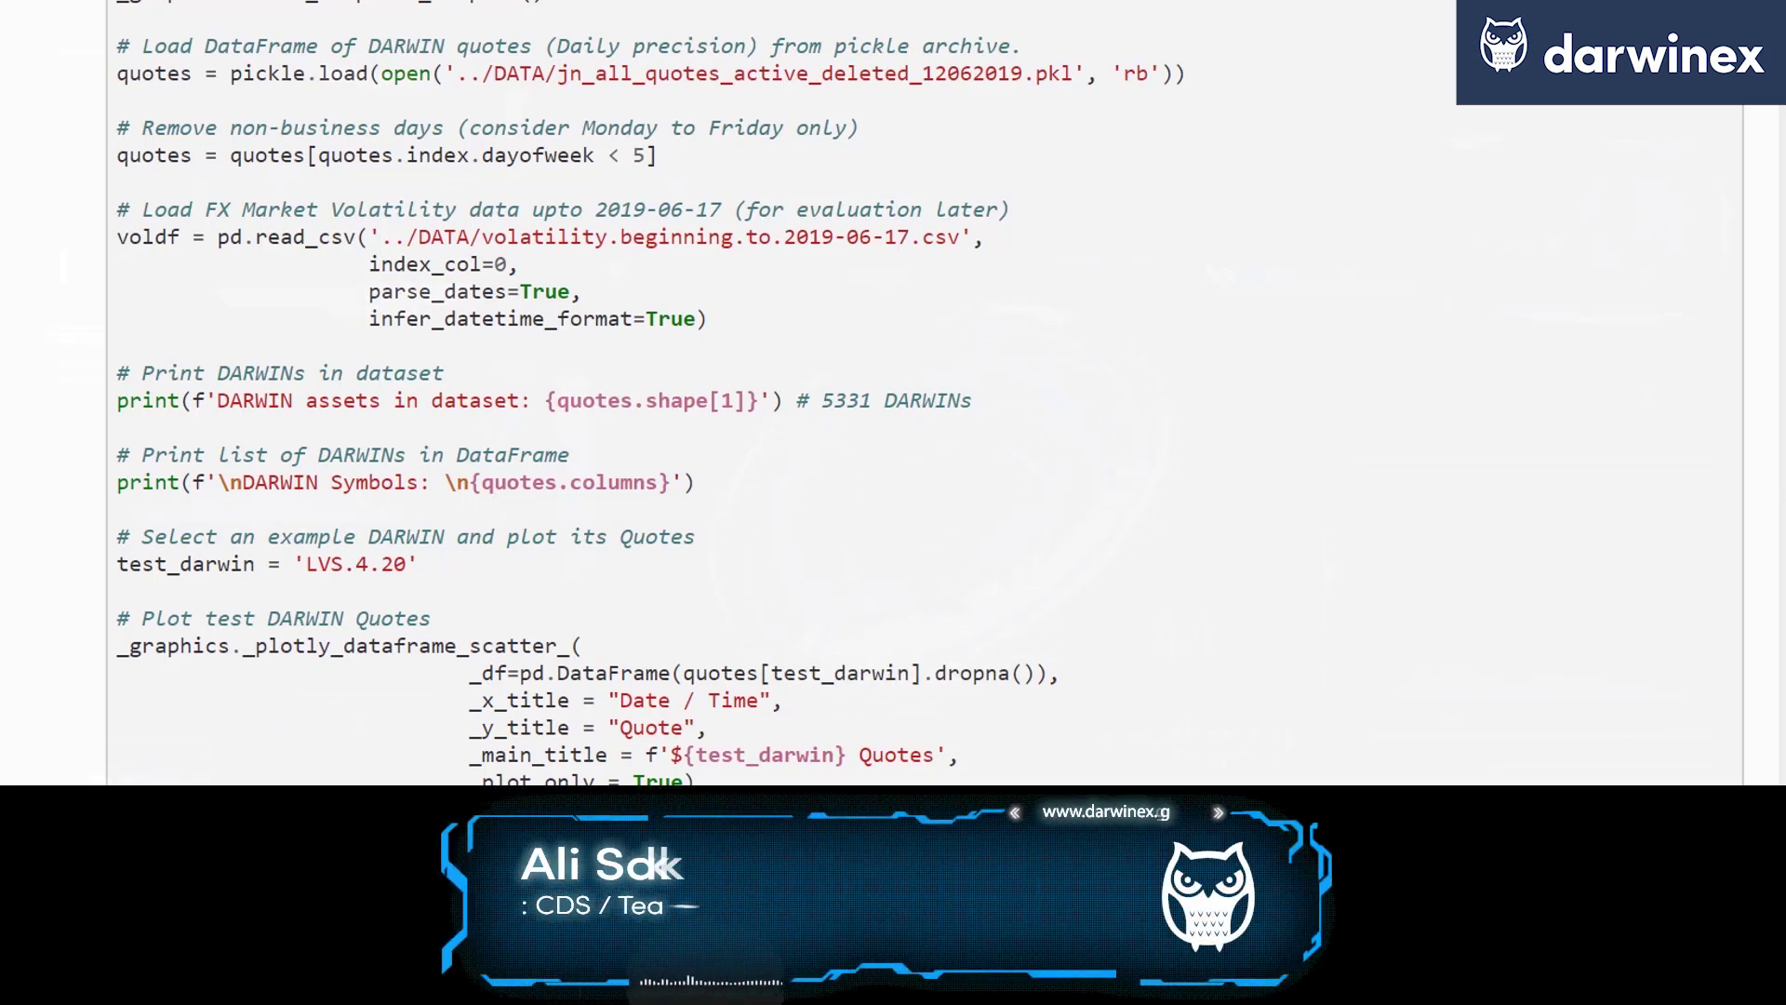
Bring the Timeframe M, 0.2% cost returns plot with top 10–50 DARWIN lines into view
scroll(925, 394, "down", 20)
scroll(925, 394, "down", 20)
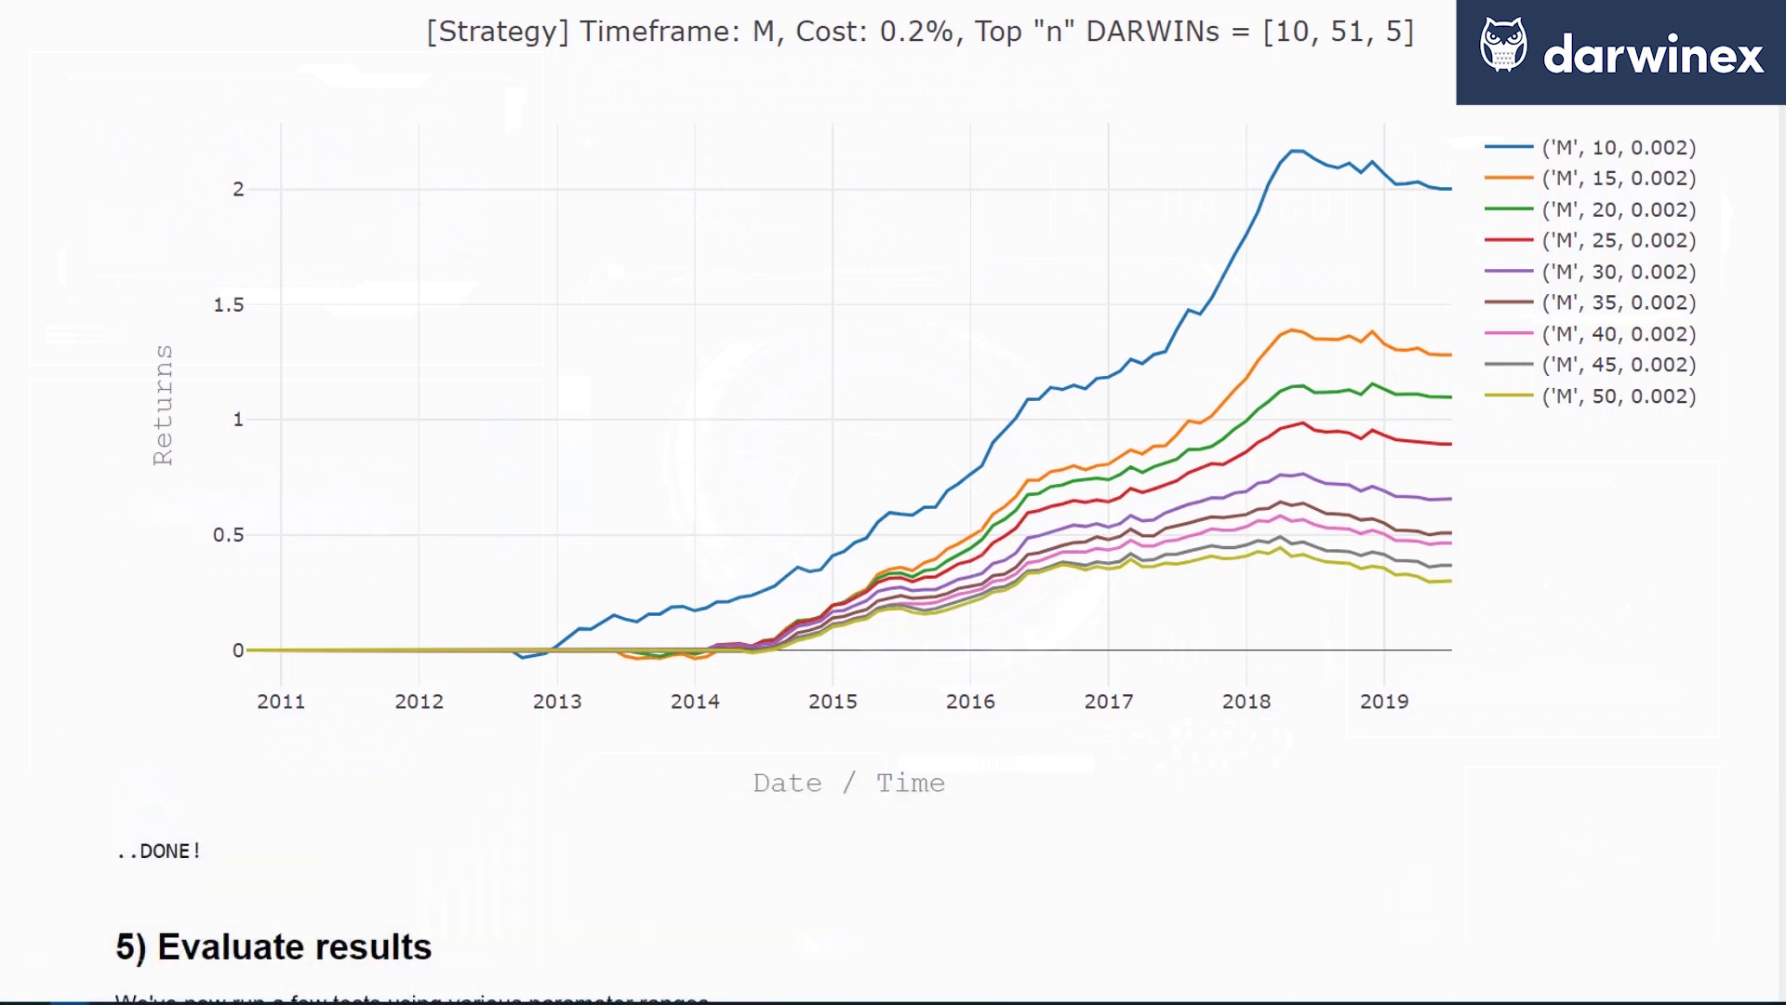
scroll(894, 502, "up", 1)
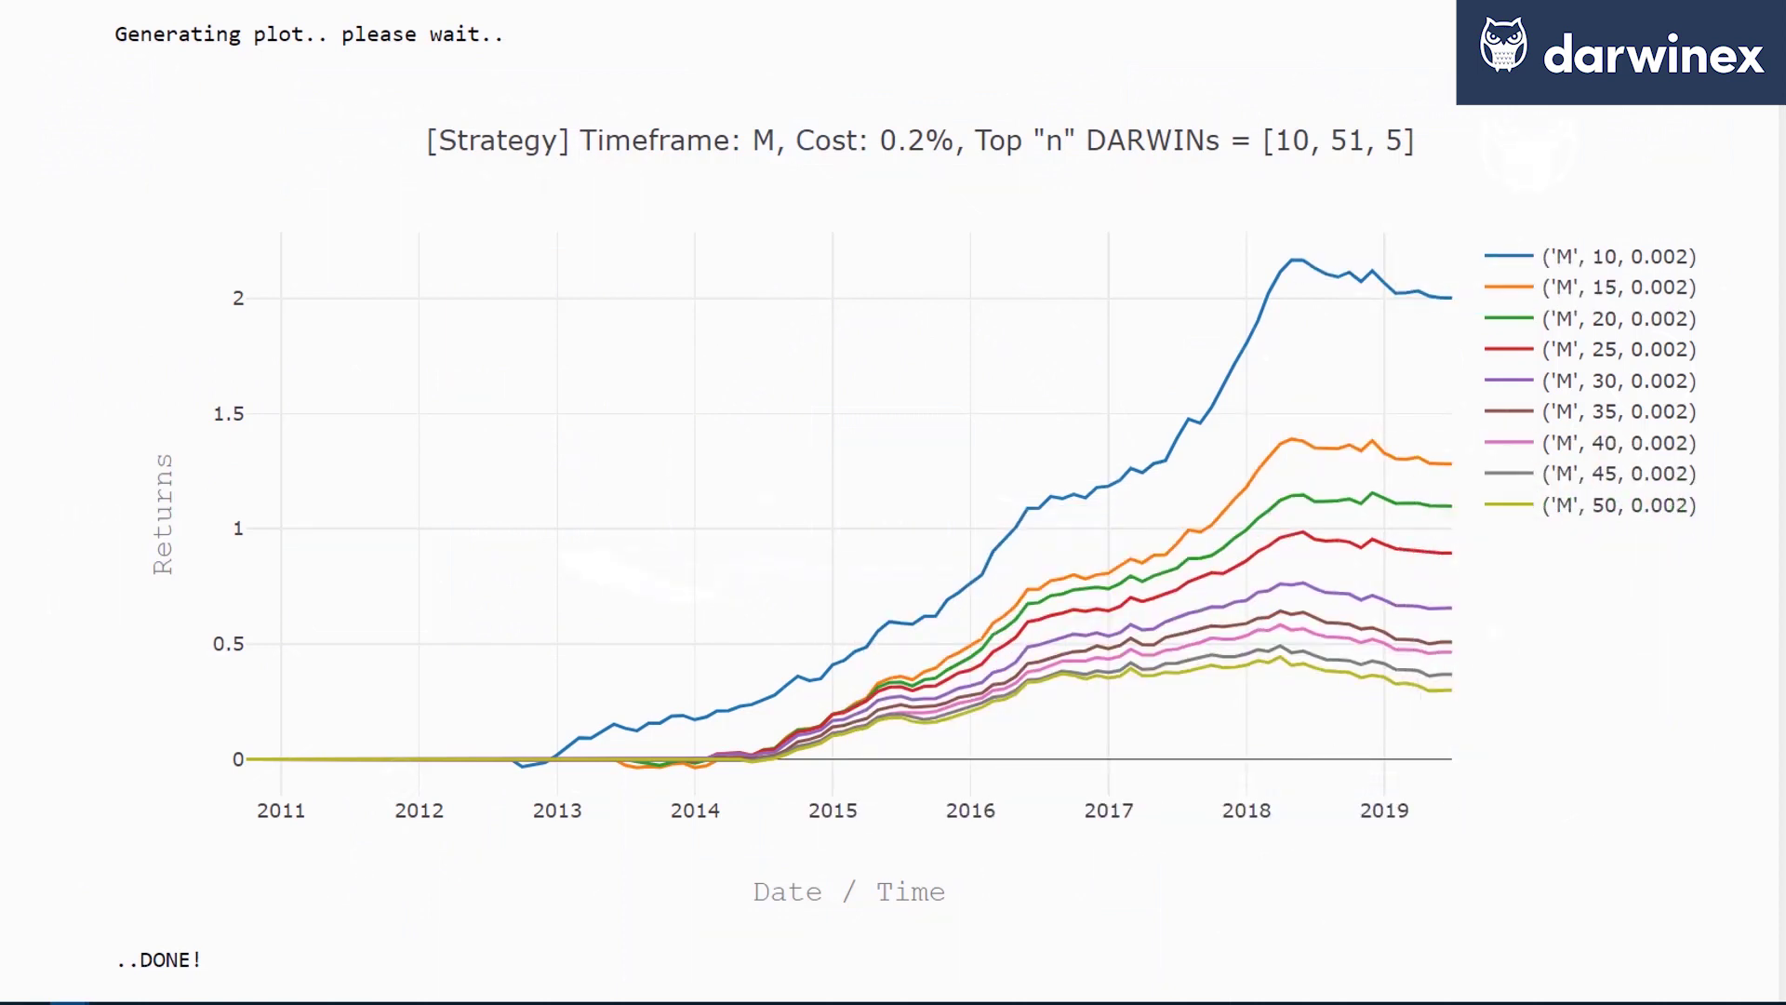
Read through the Evaluate results notes down to cell 444 defining generate_comparable_dataset
scroll(893, 502, "down", 10)
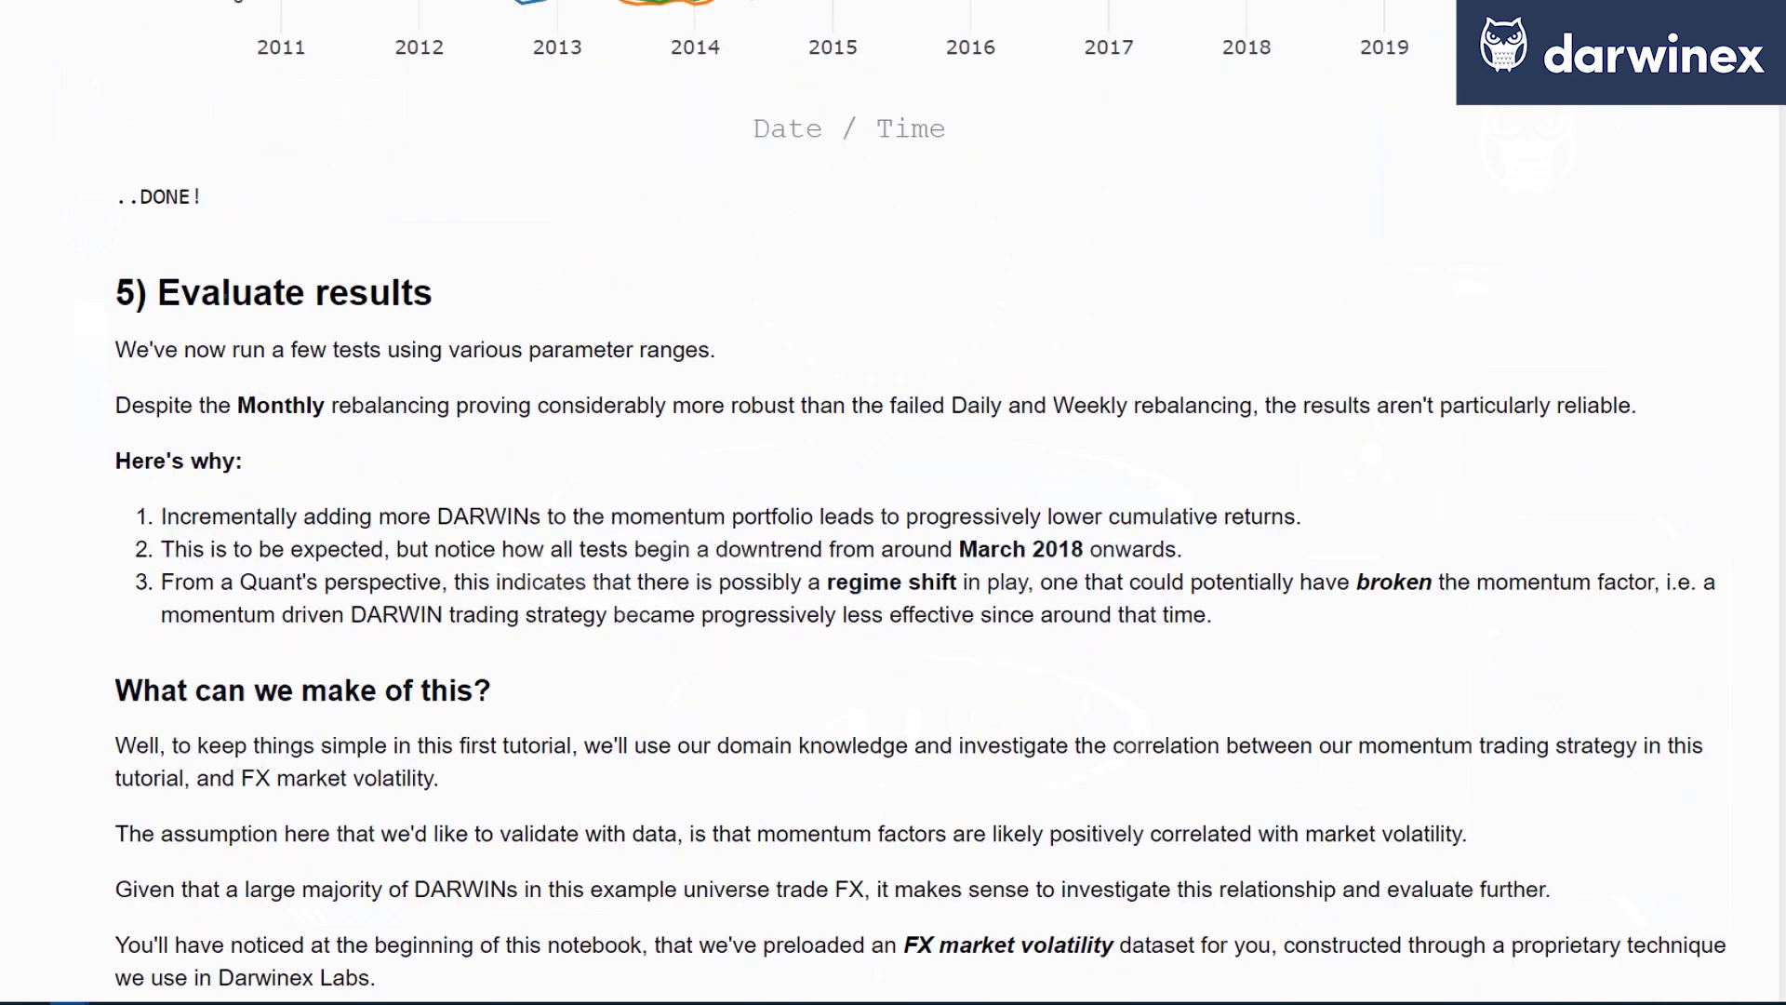
scroll(894, 504, "down", 1)
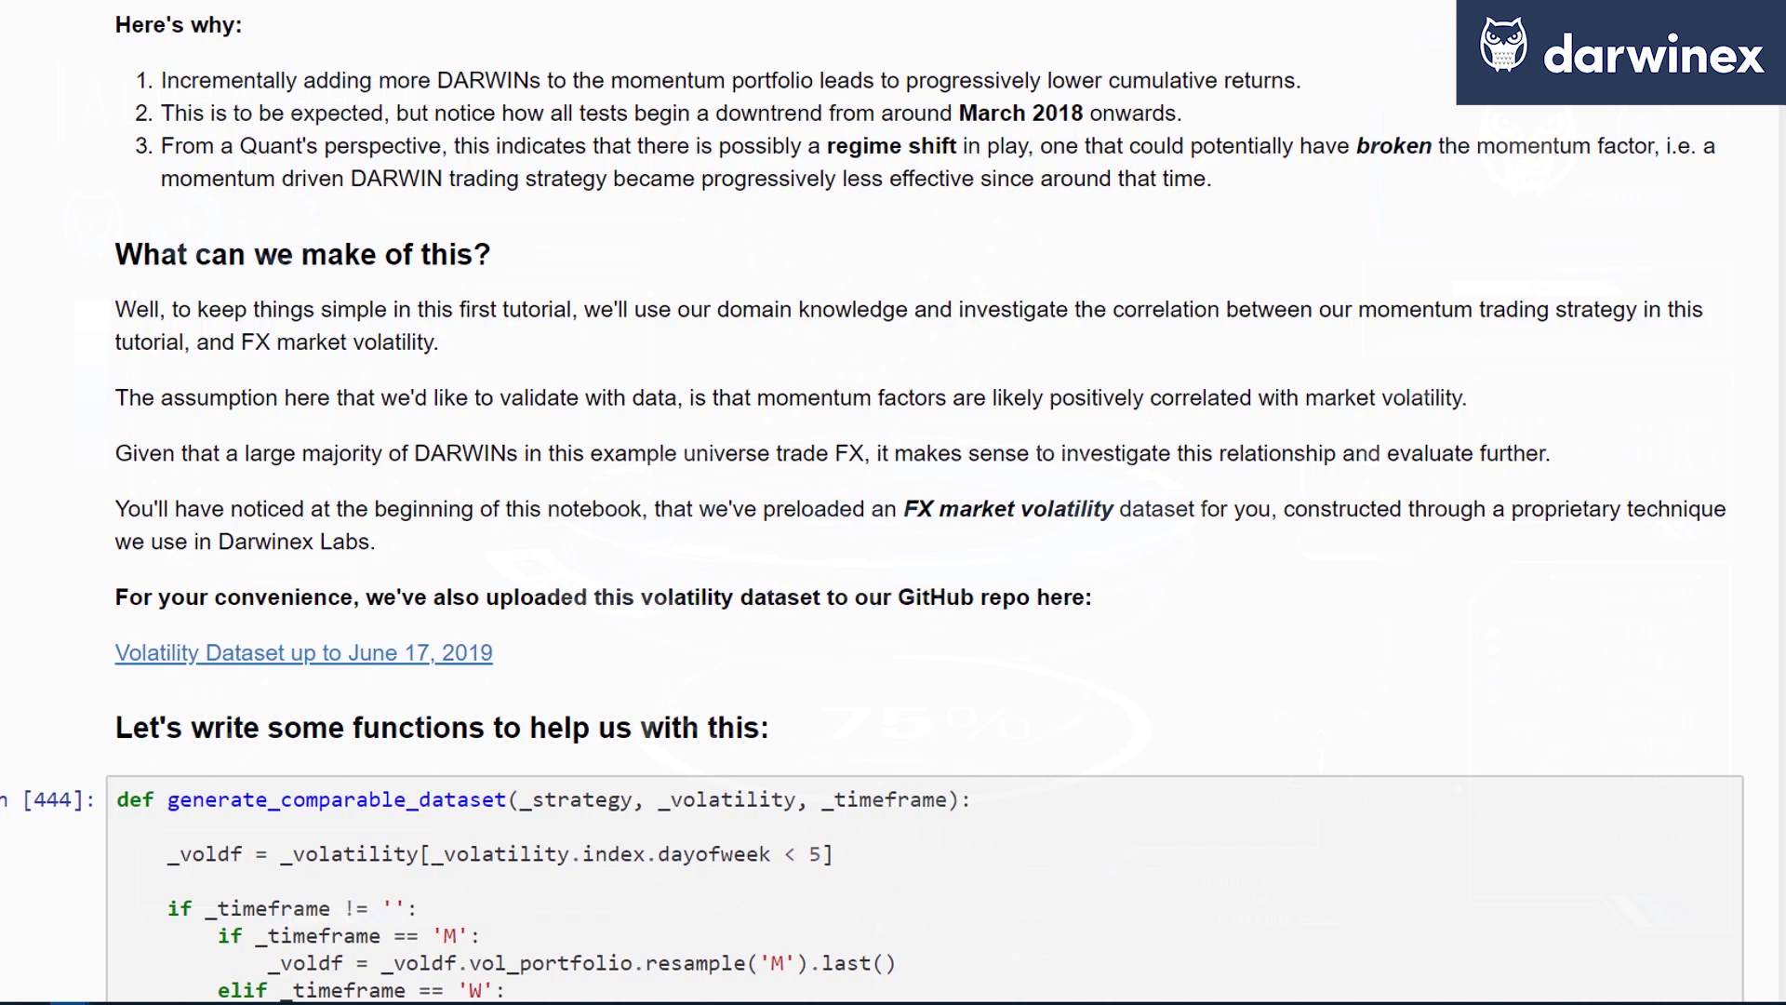
scroll(894, 503, "down", 6)
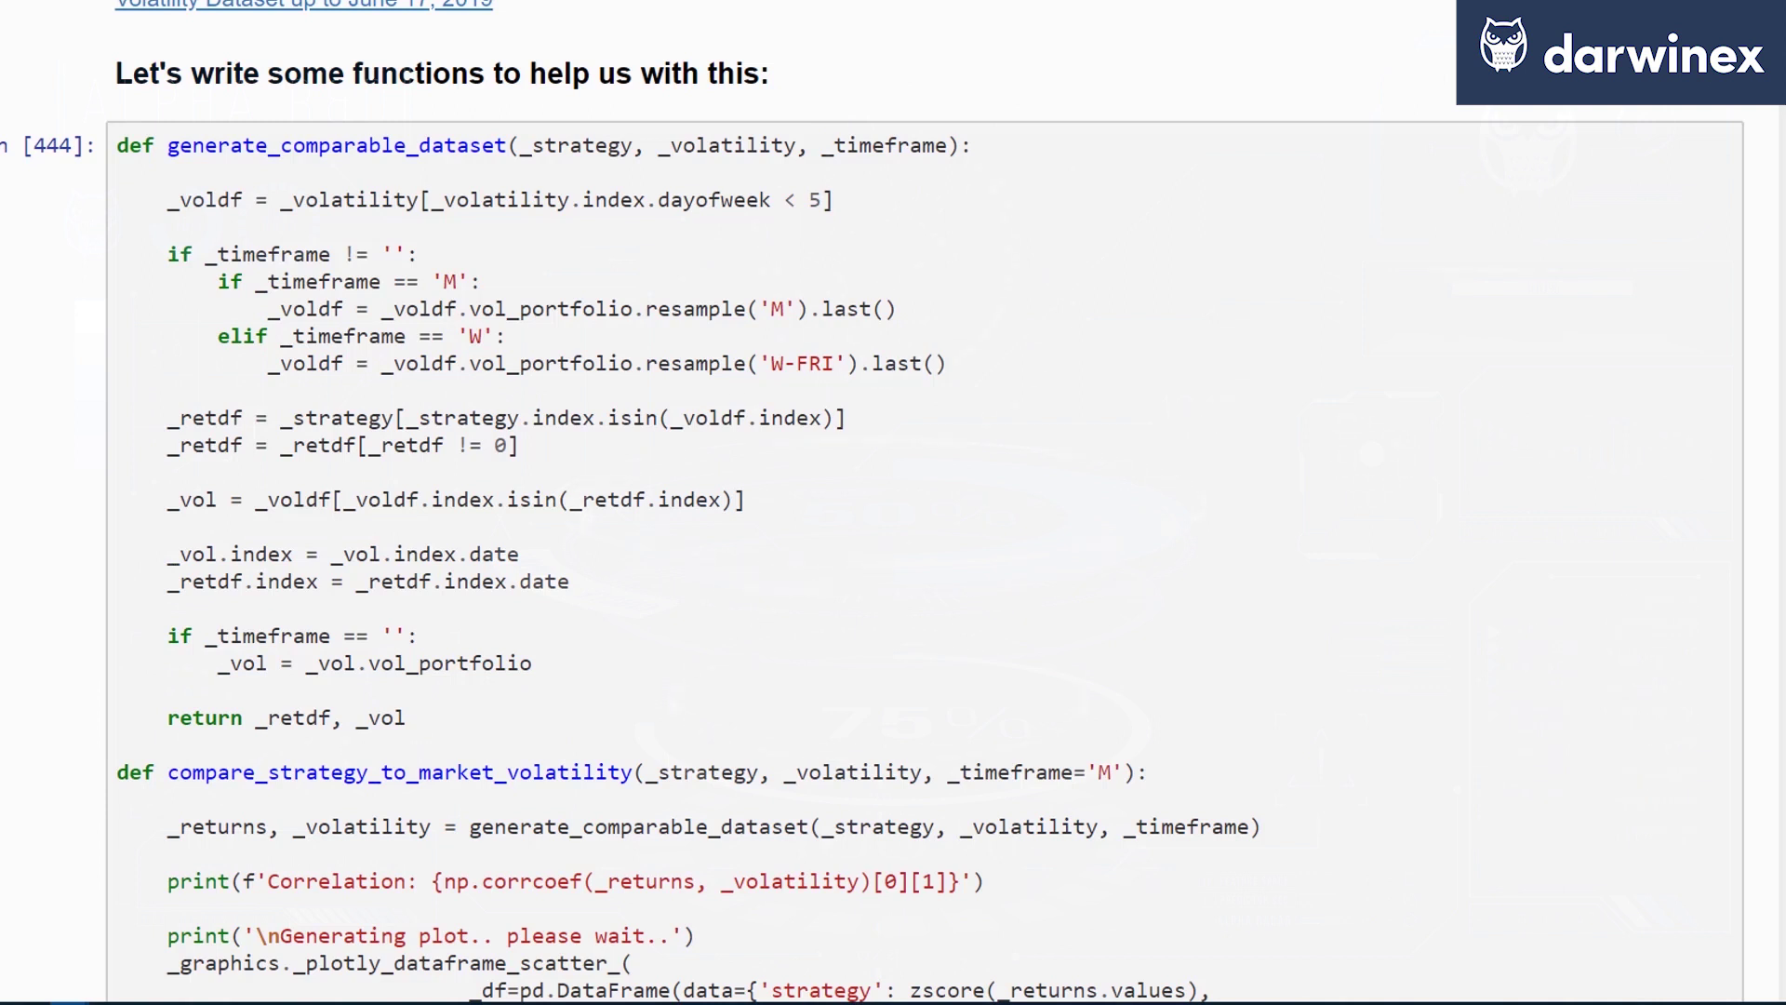
Highlight the _strategy and _volatility parameters and the generate_comparable_dataset definition line
double_click(575, 145)
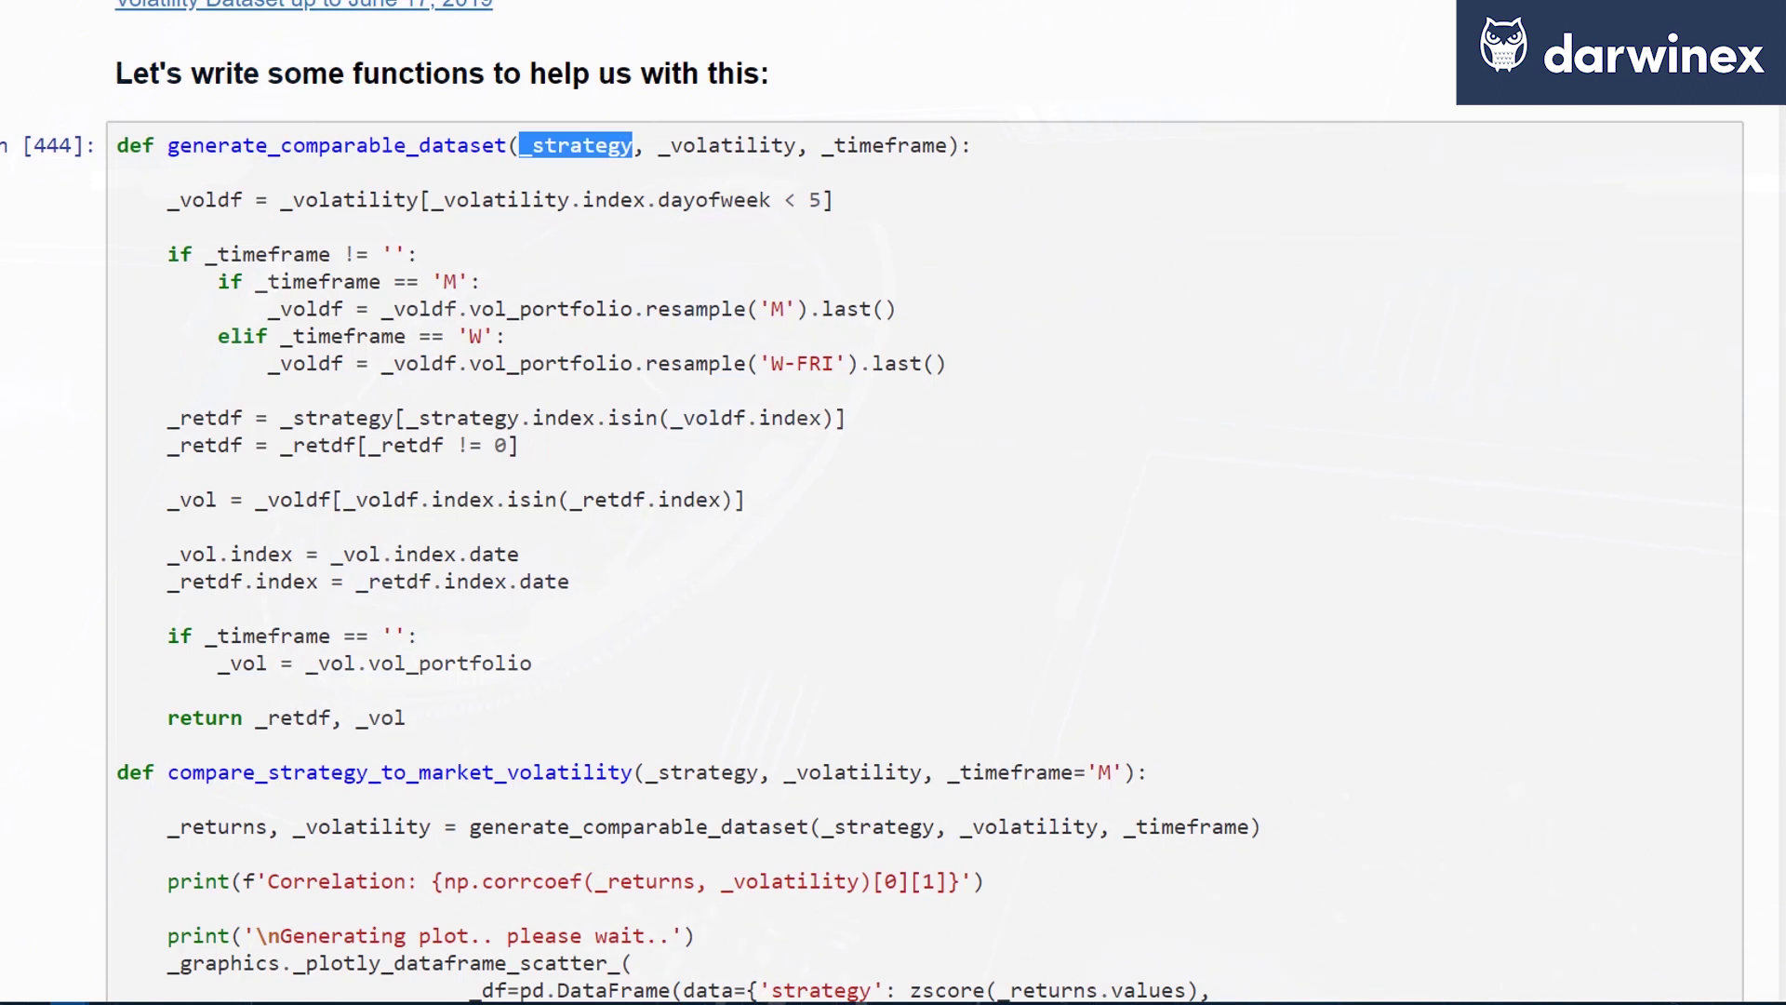
double_click(727, 145)
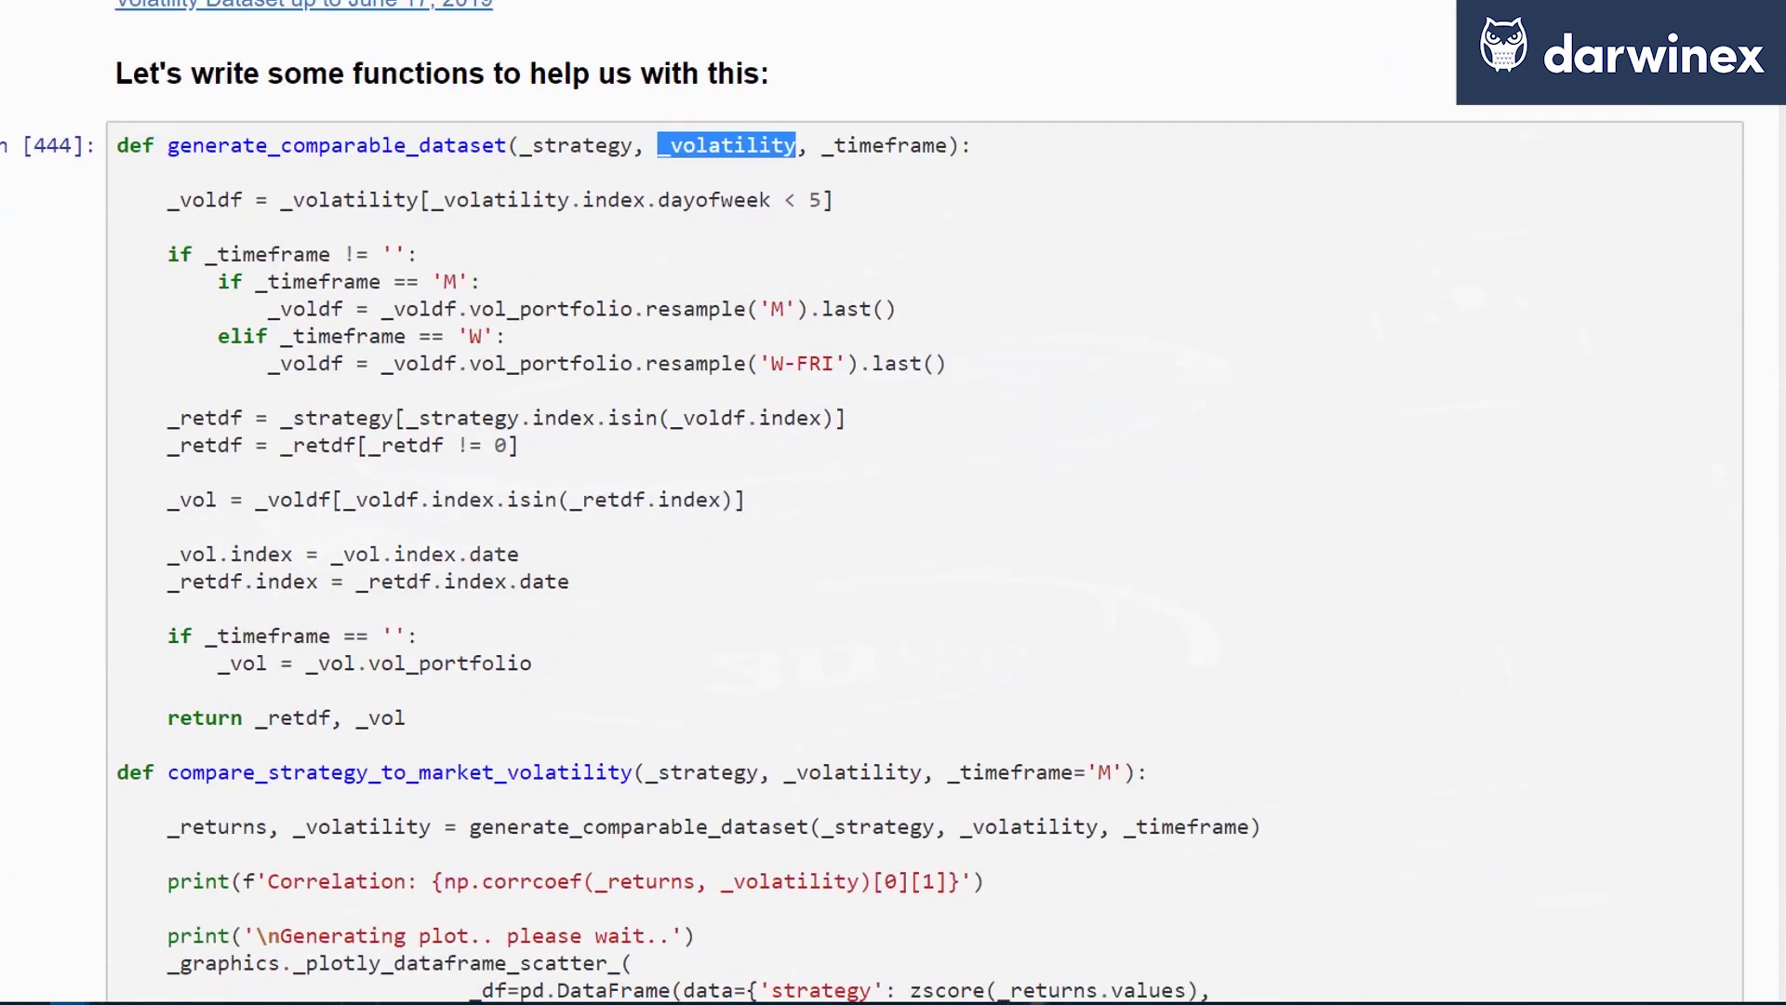
triple_click(549, 145)
key("Escape")
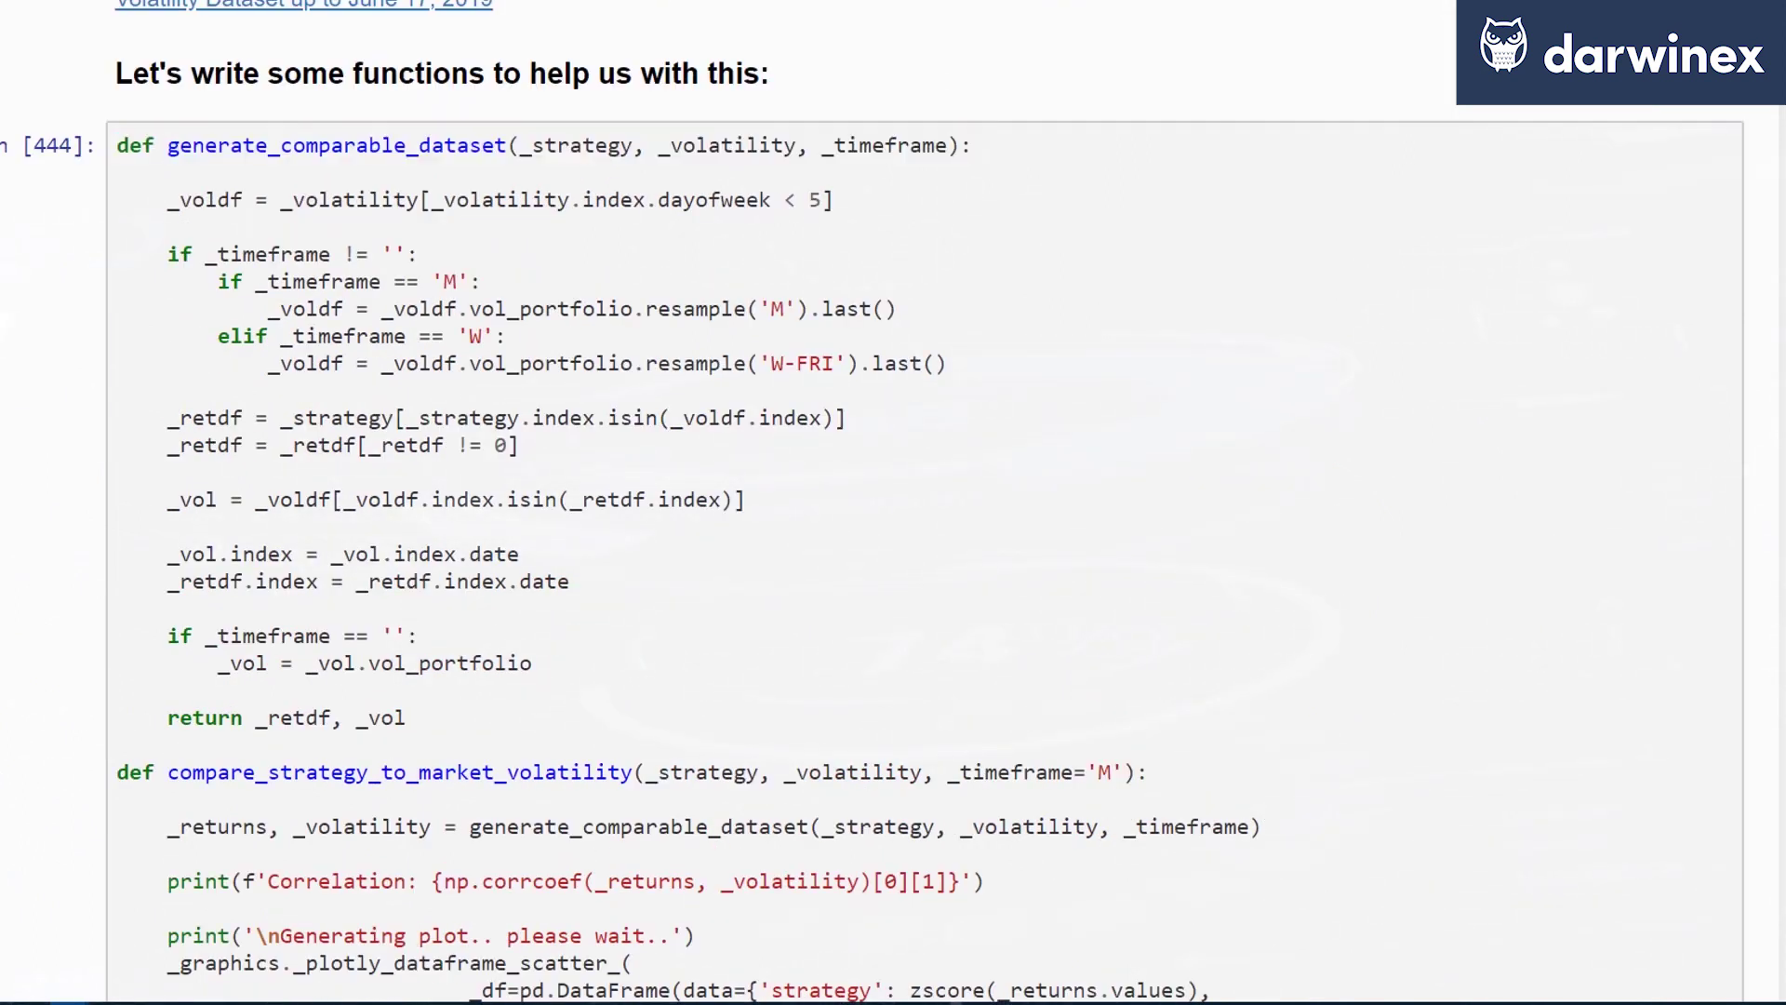
Highlight compare_strategy_to_market_volatility and its generate_comparable_dataset call on the _returns line
scroll(925, 559, "down", 5)
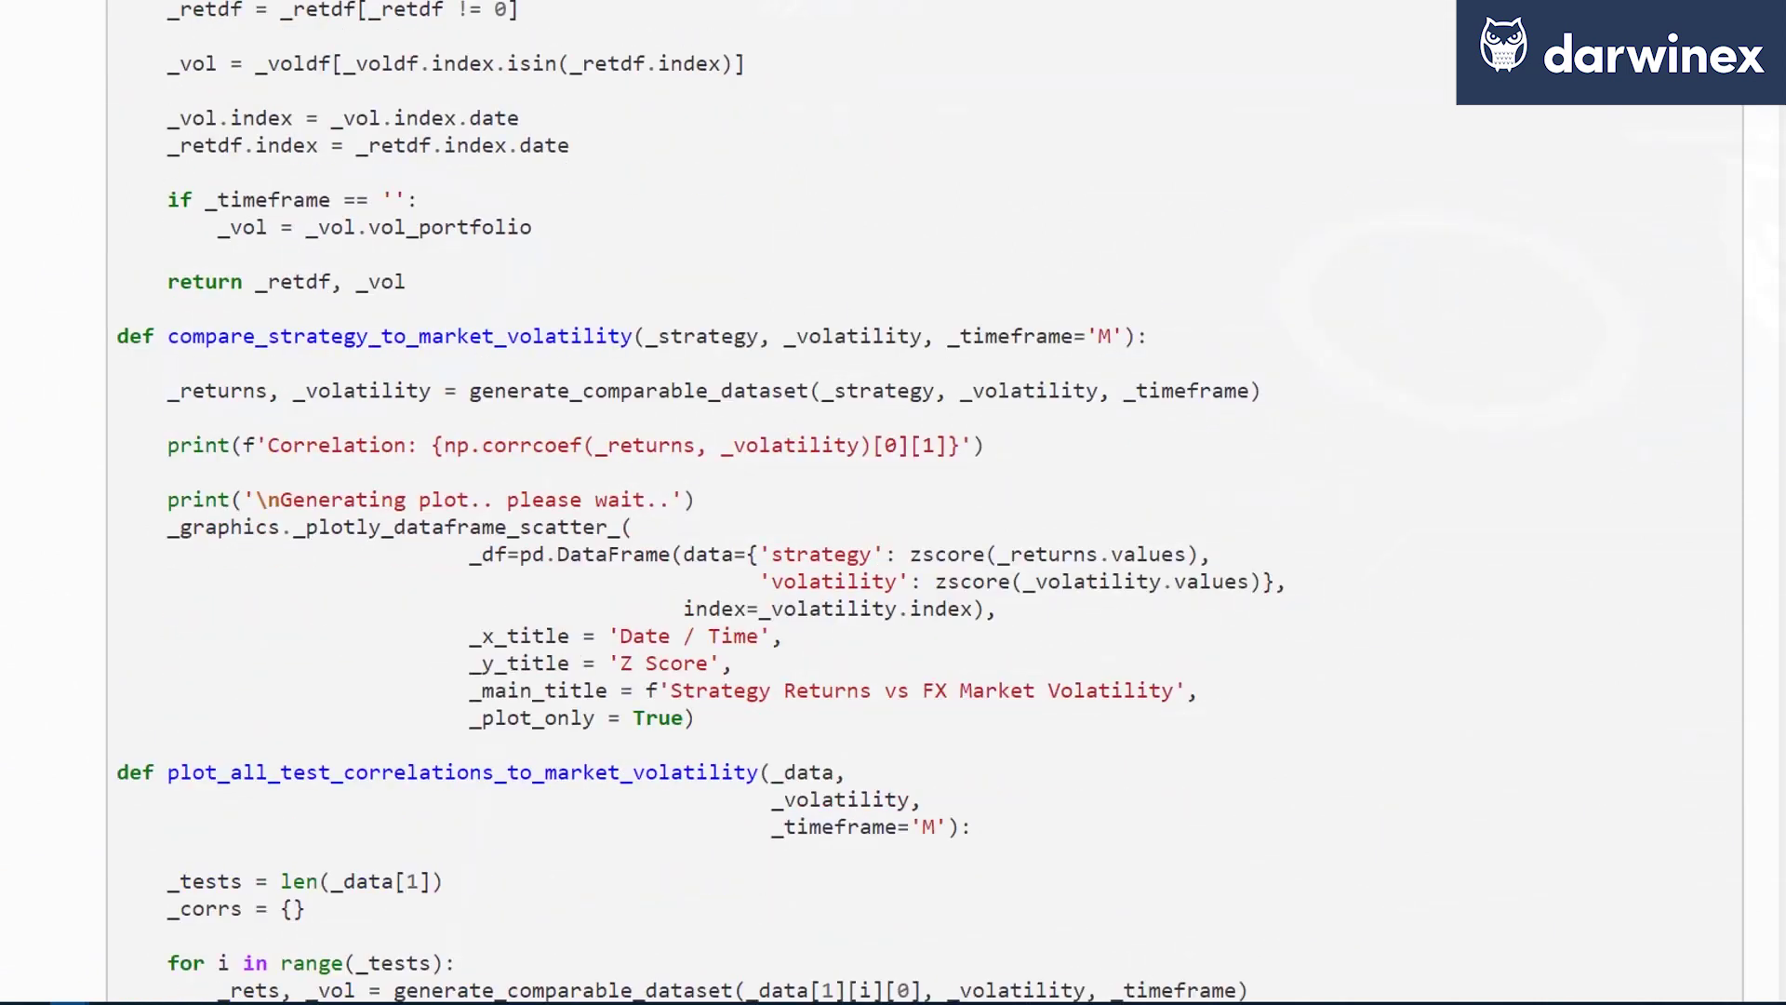
double_click(400, 337)
key("Escape")
double_click(637, 391)
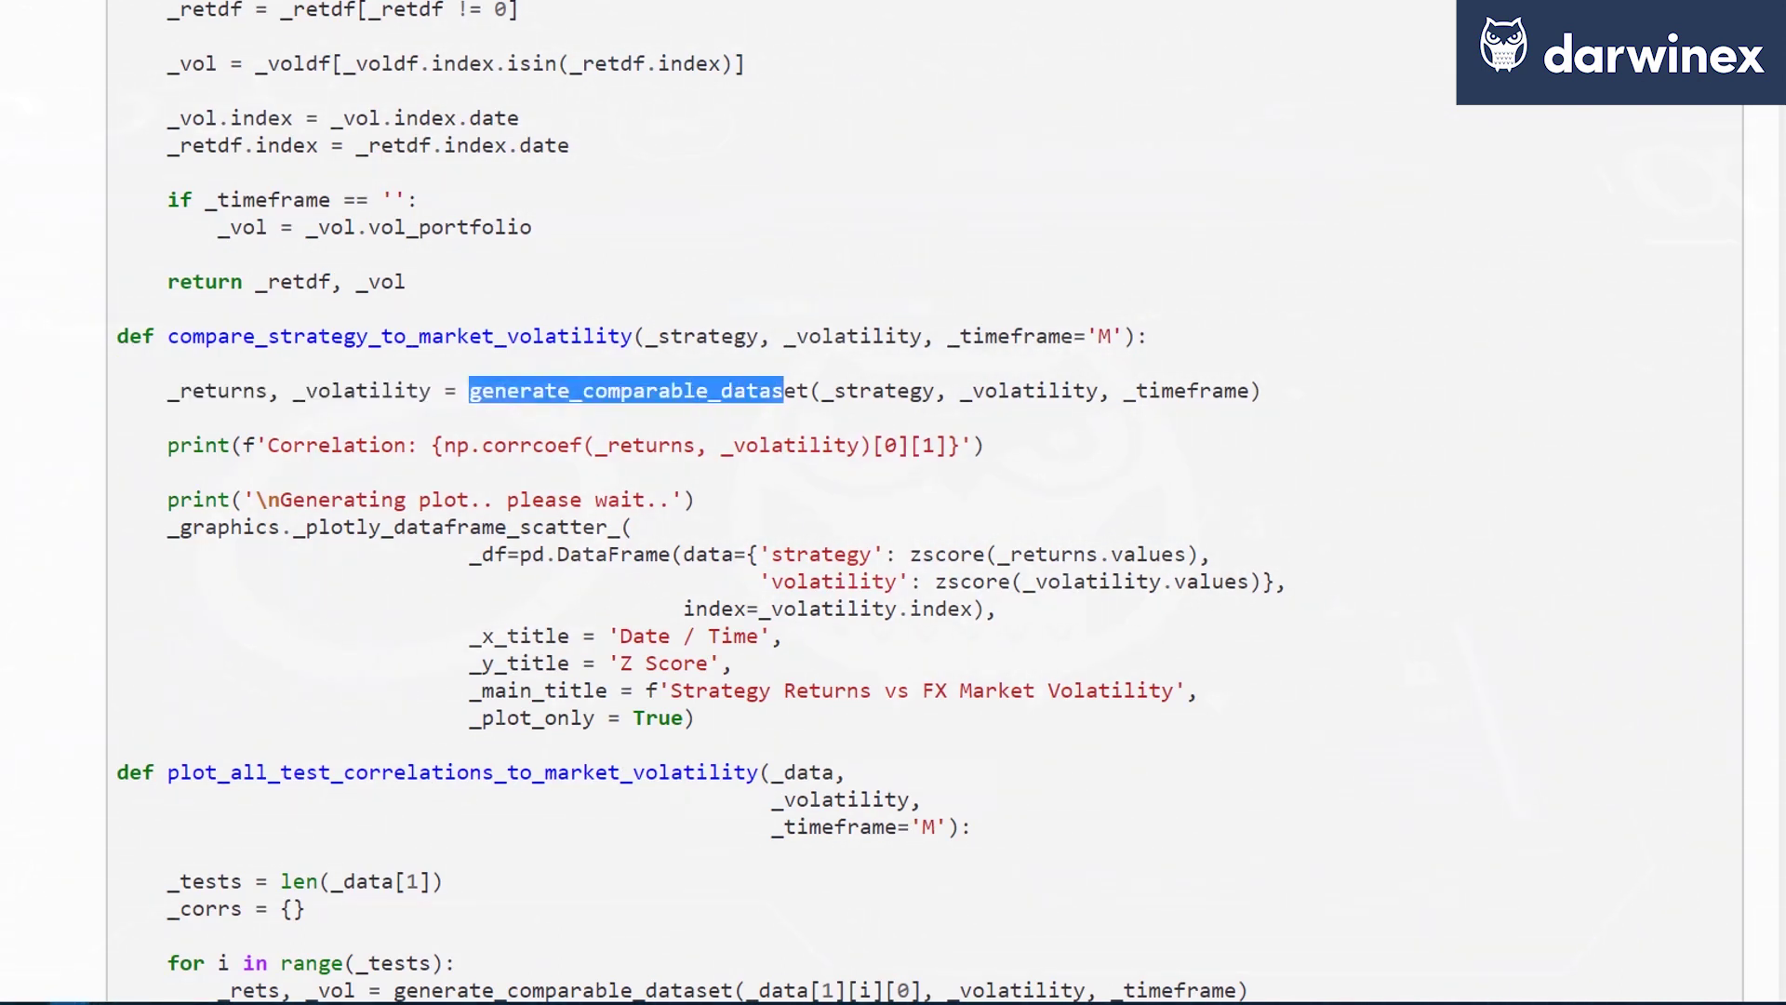
key("Escape")
Move down to plot_all_test_correlations_to_market_volatility and the note on visualizing correlation changes
scroll(894, 502, "down", 1)
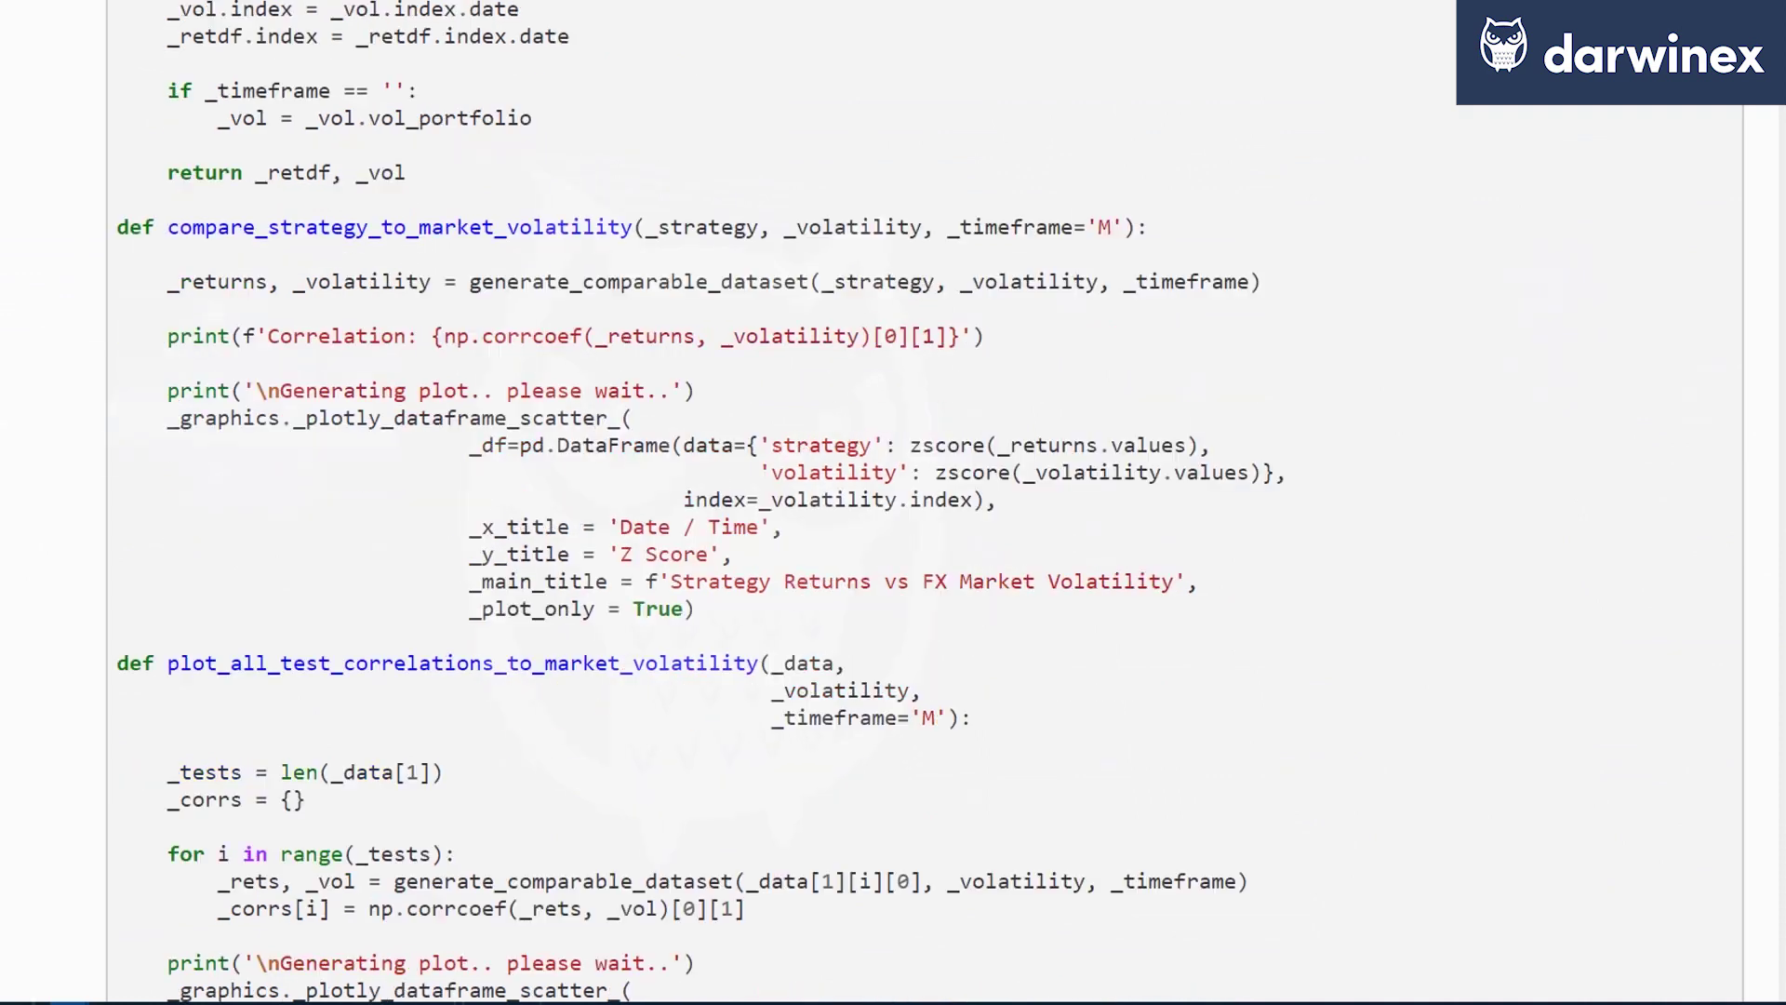
scroll(894, 502, "down", 1)
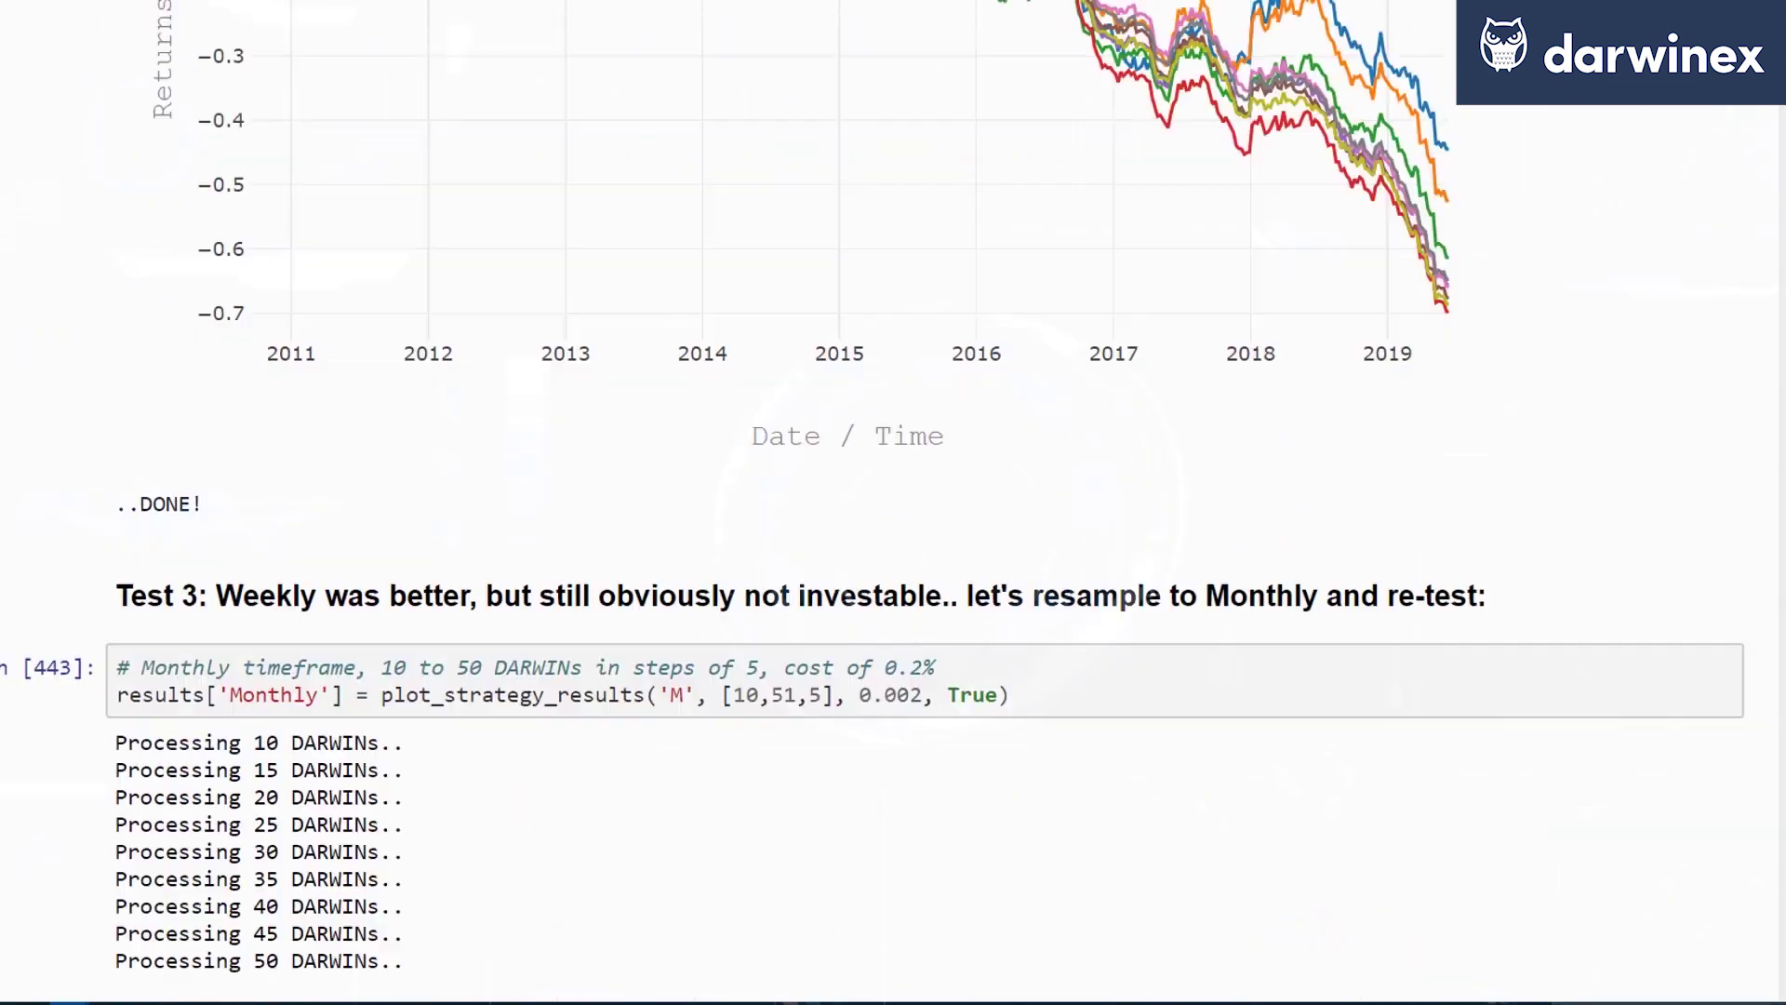
scroll(893, 502, "down", 2)
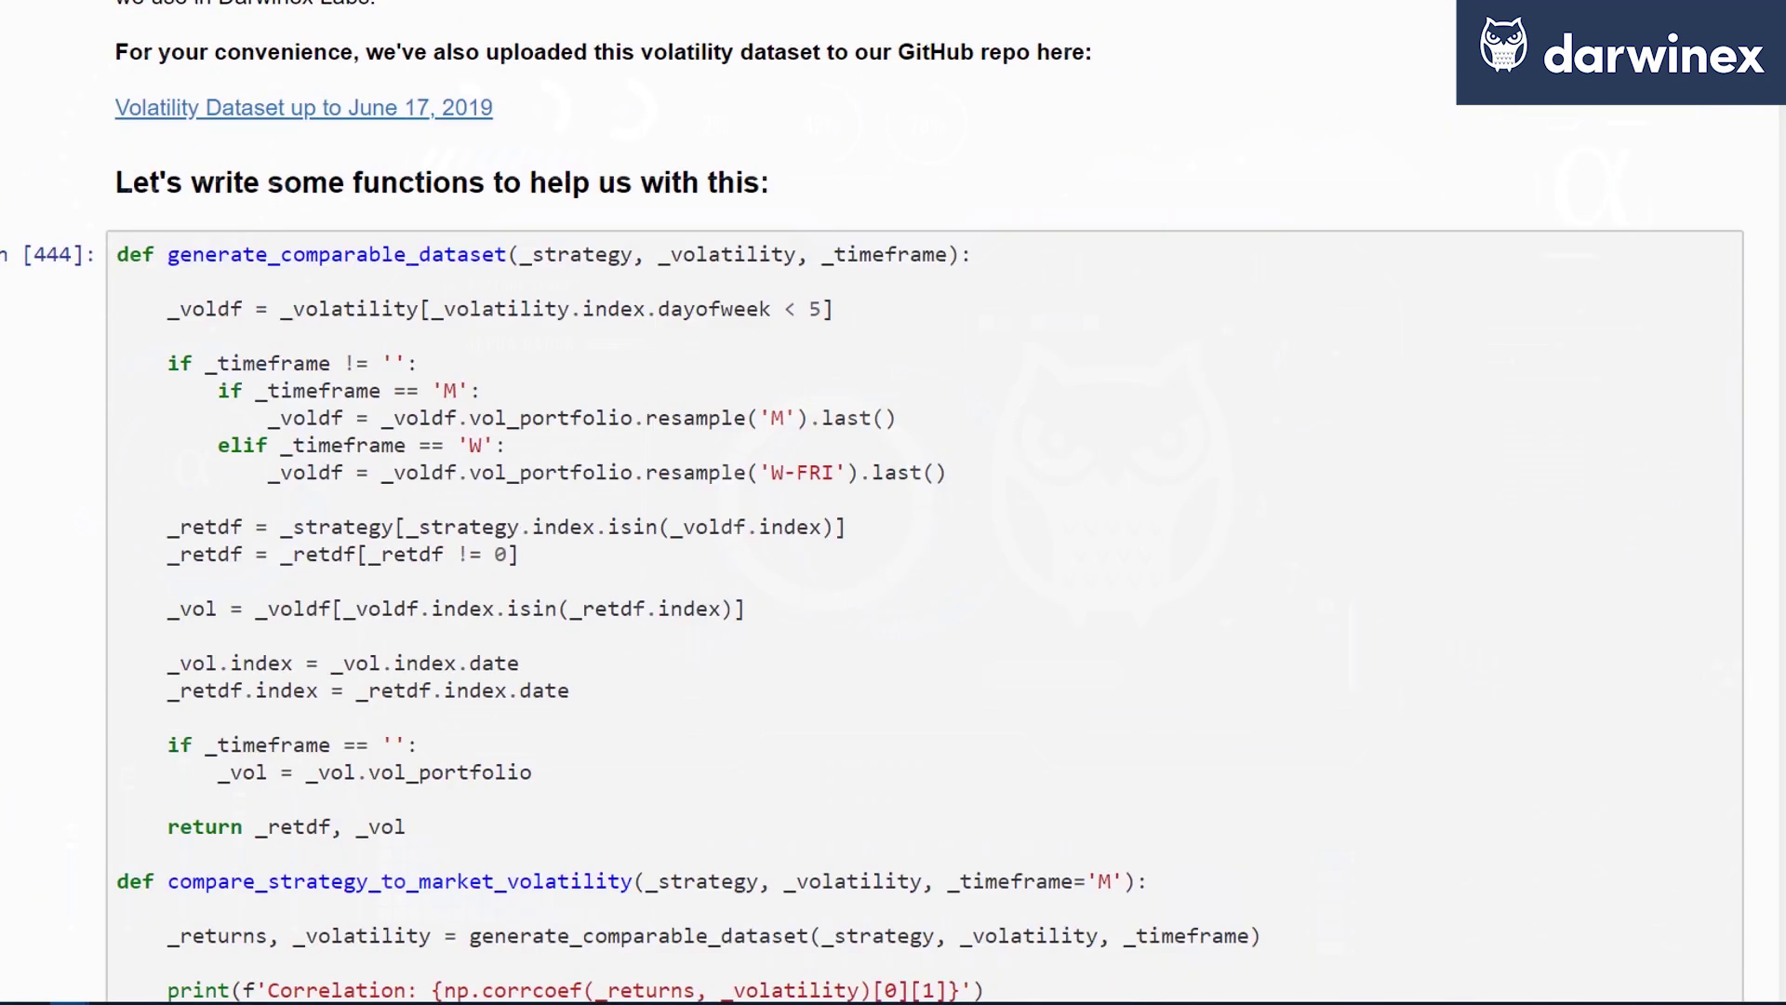
scroll(893, 503, "down", 10)
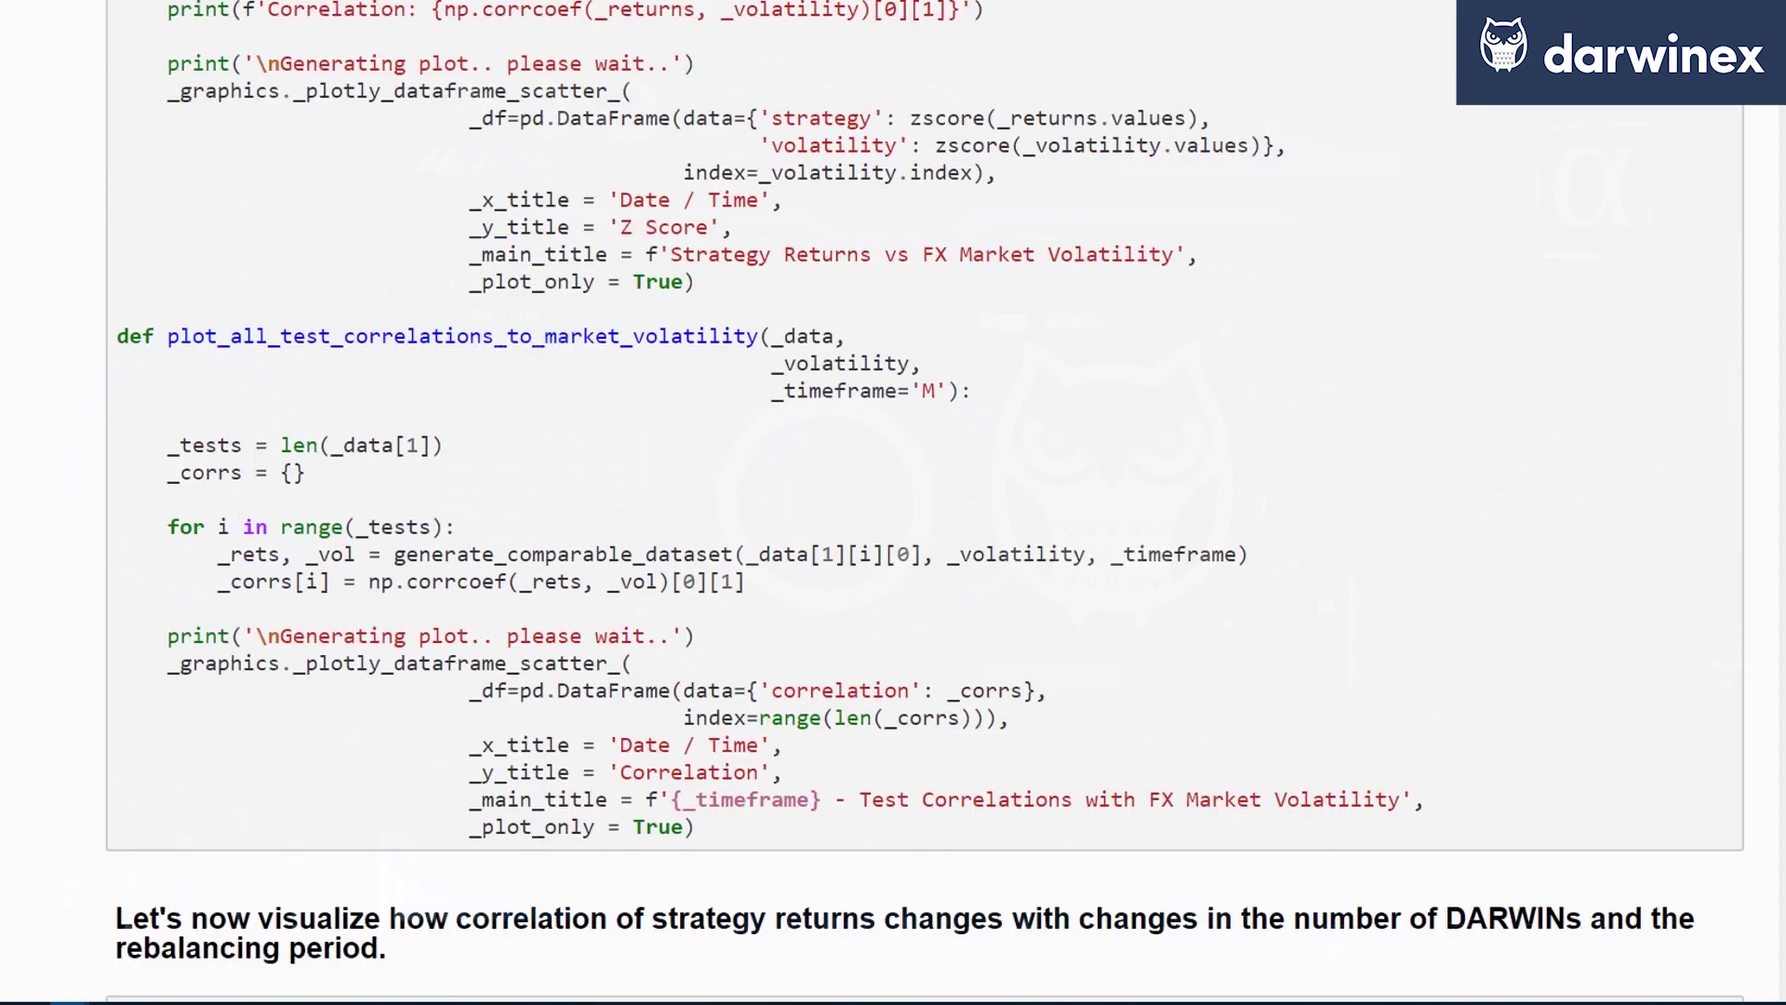
Move through the test-correlation plot outputs of cell 445
scroll(893, 503, "down", 3)
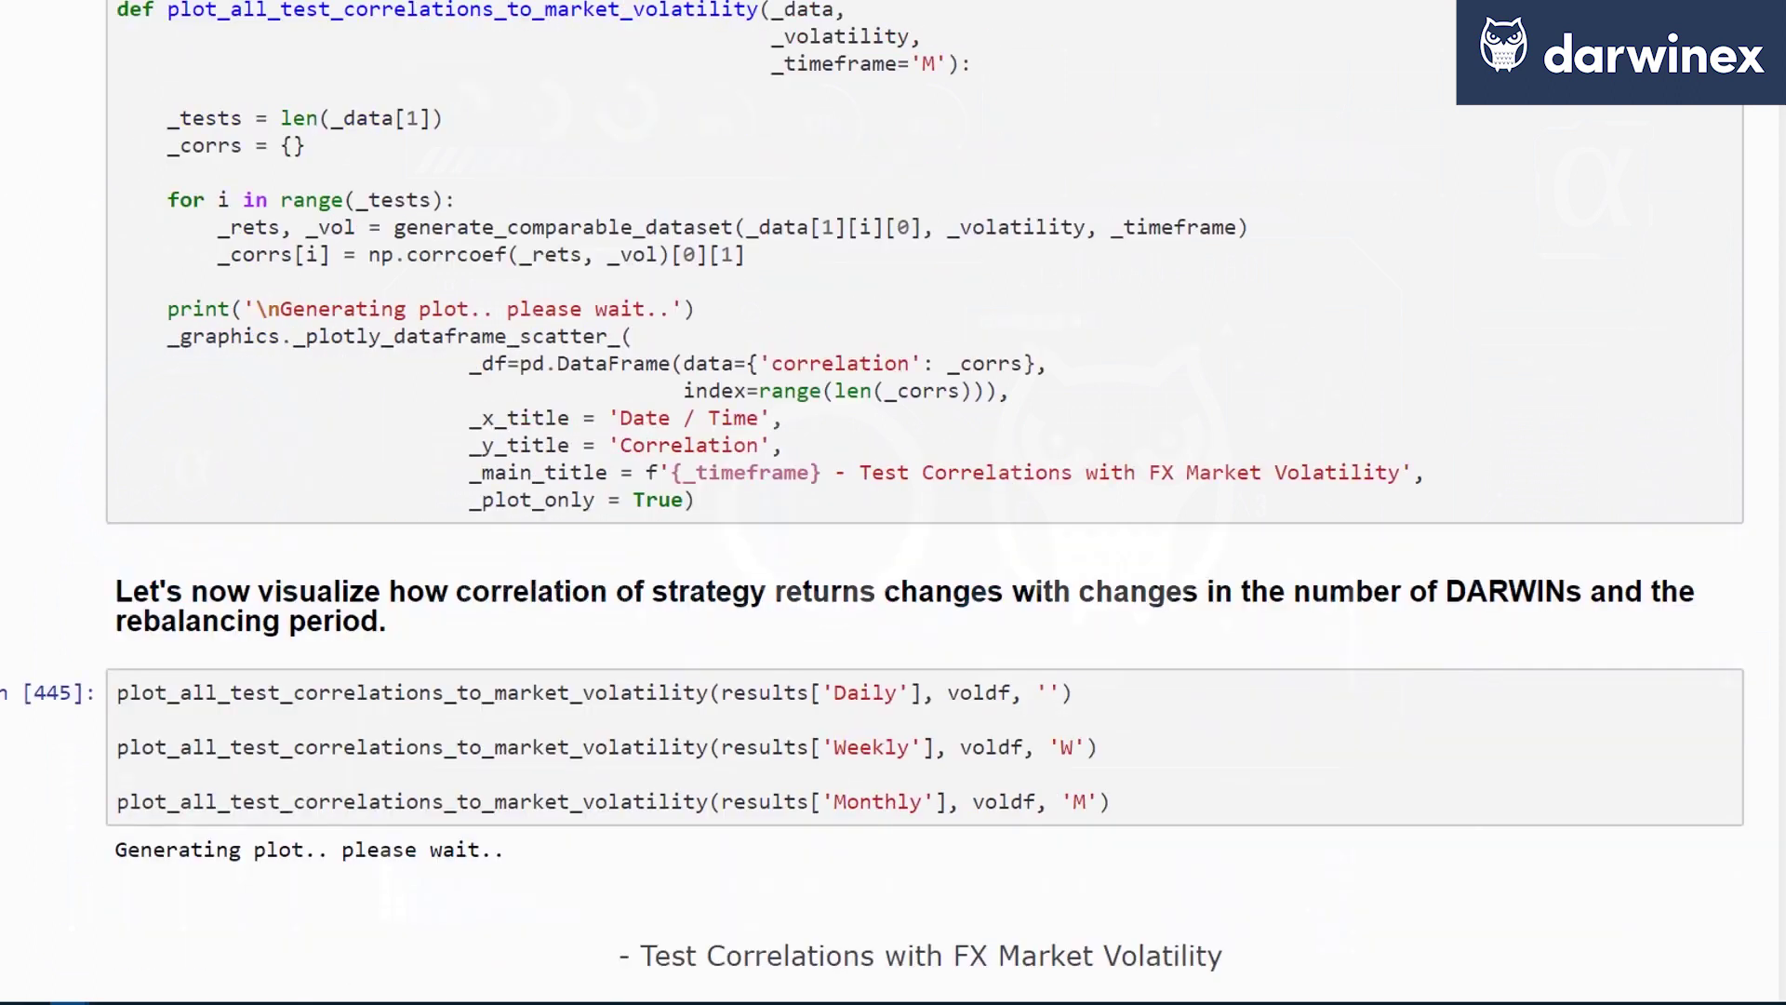
scroll(894, 502, "down", 4)
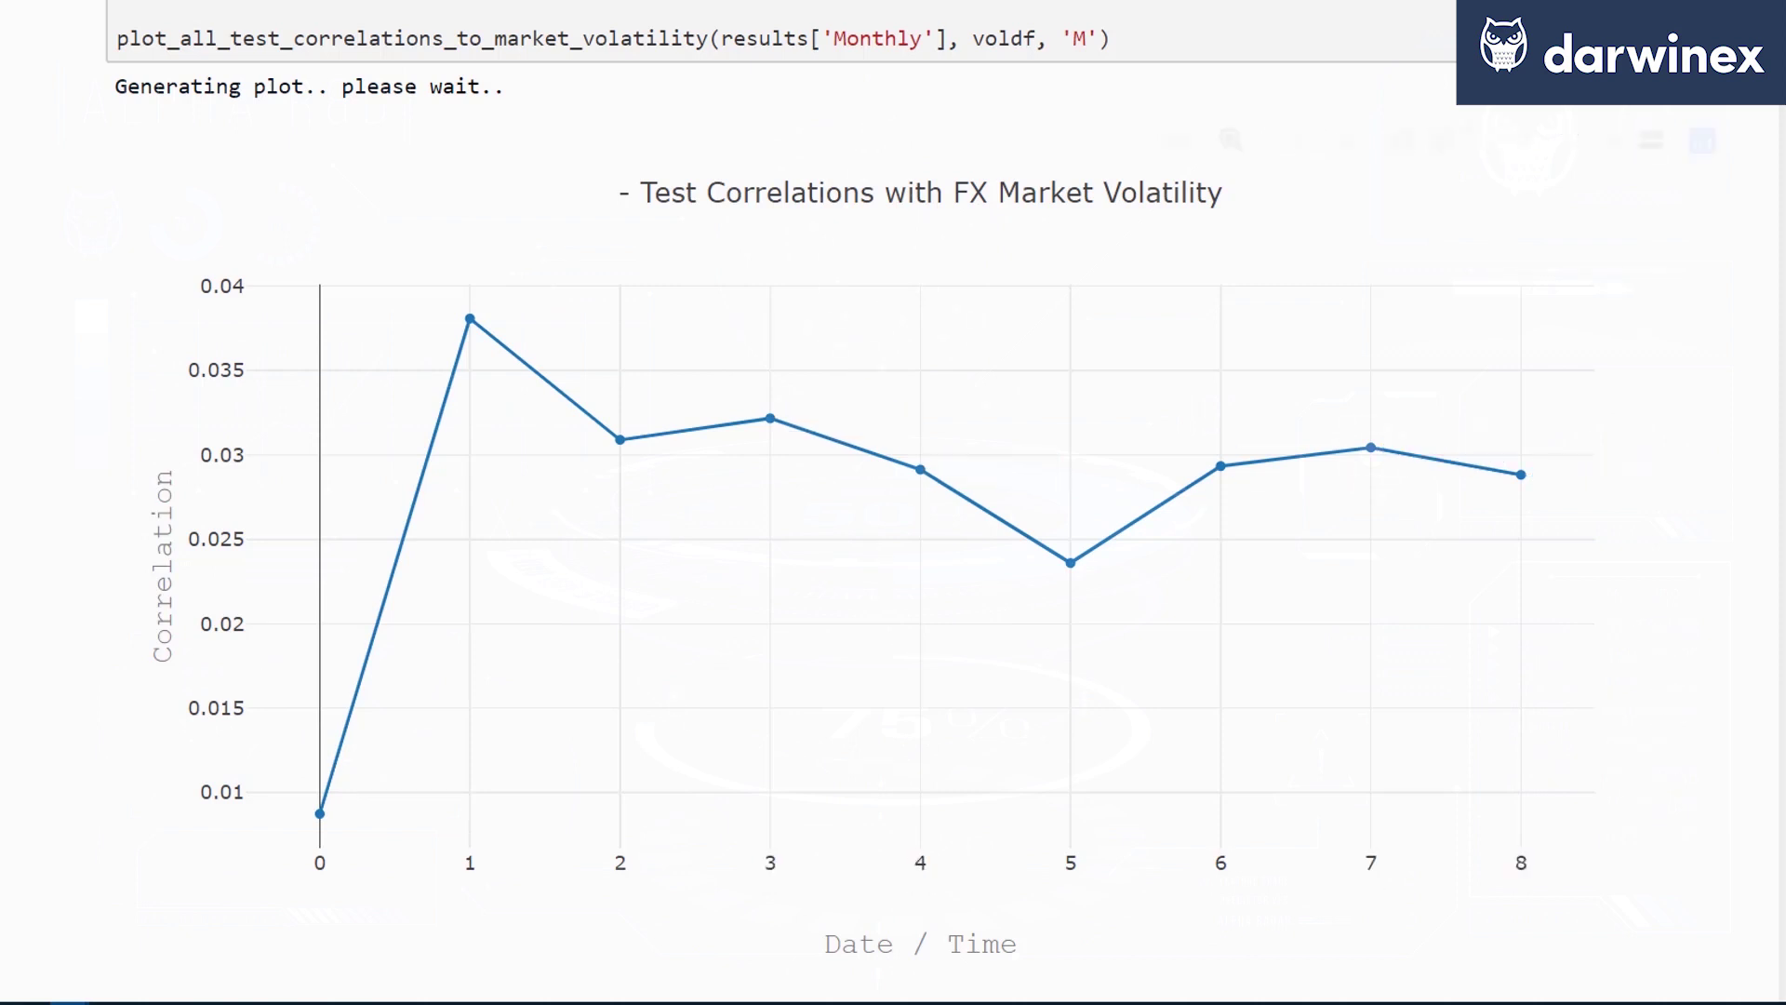
scroll(894, 503, "down", 2)
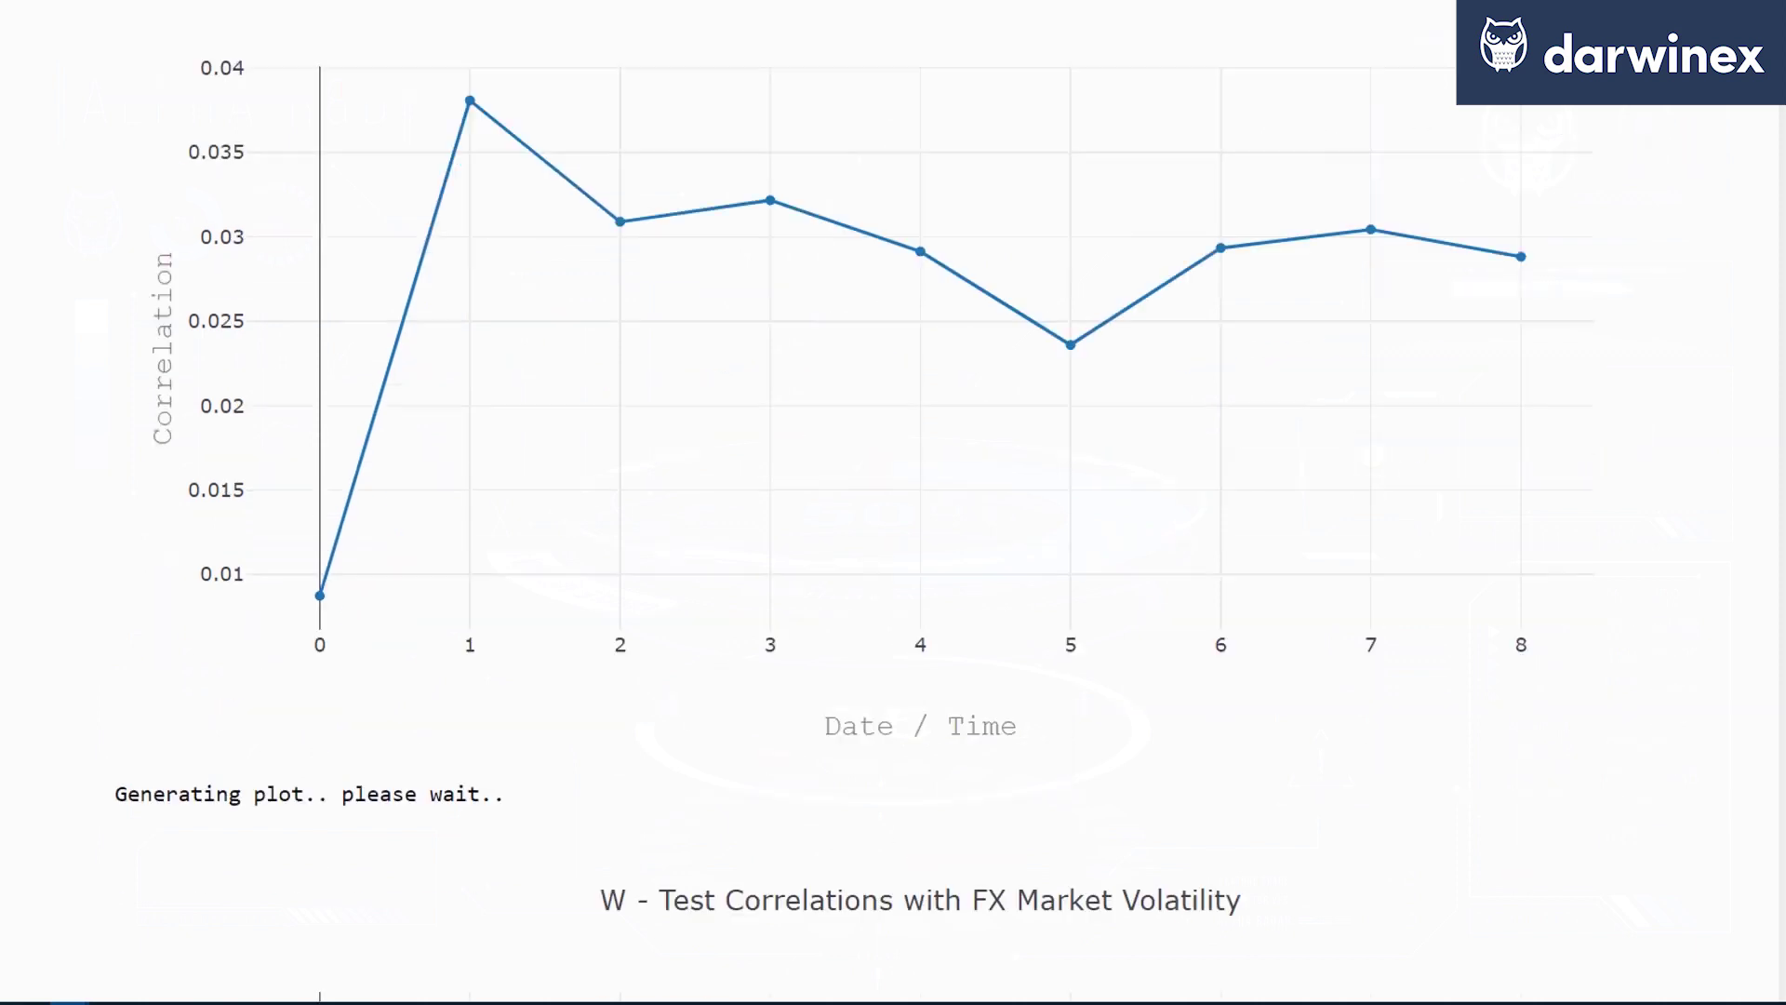
scroll(893, 502, "down", 6)
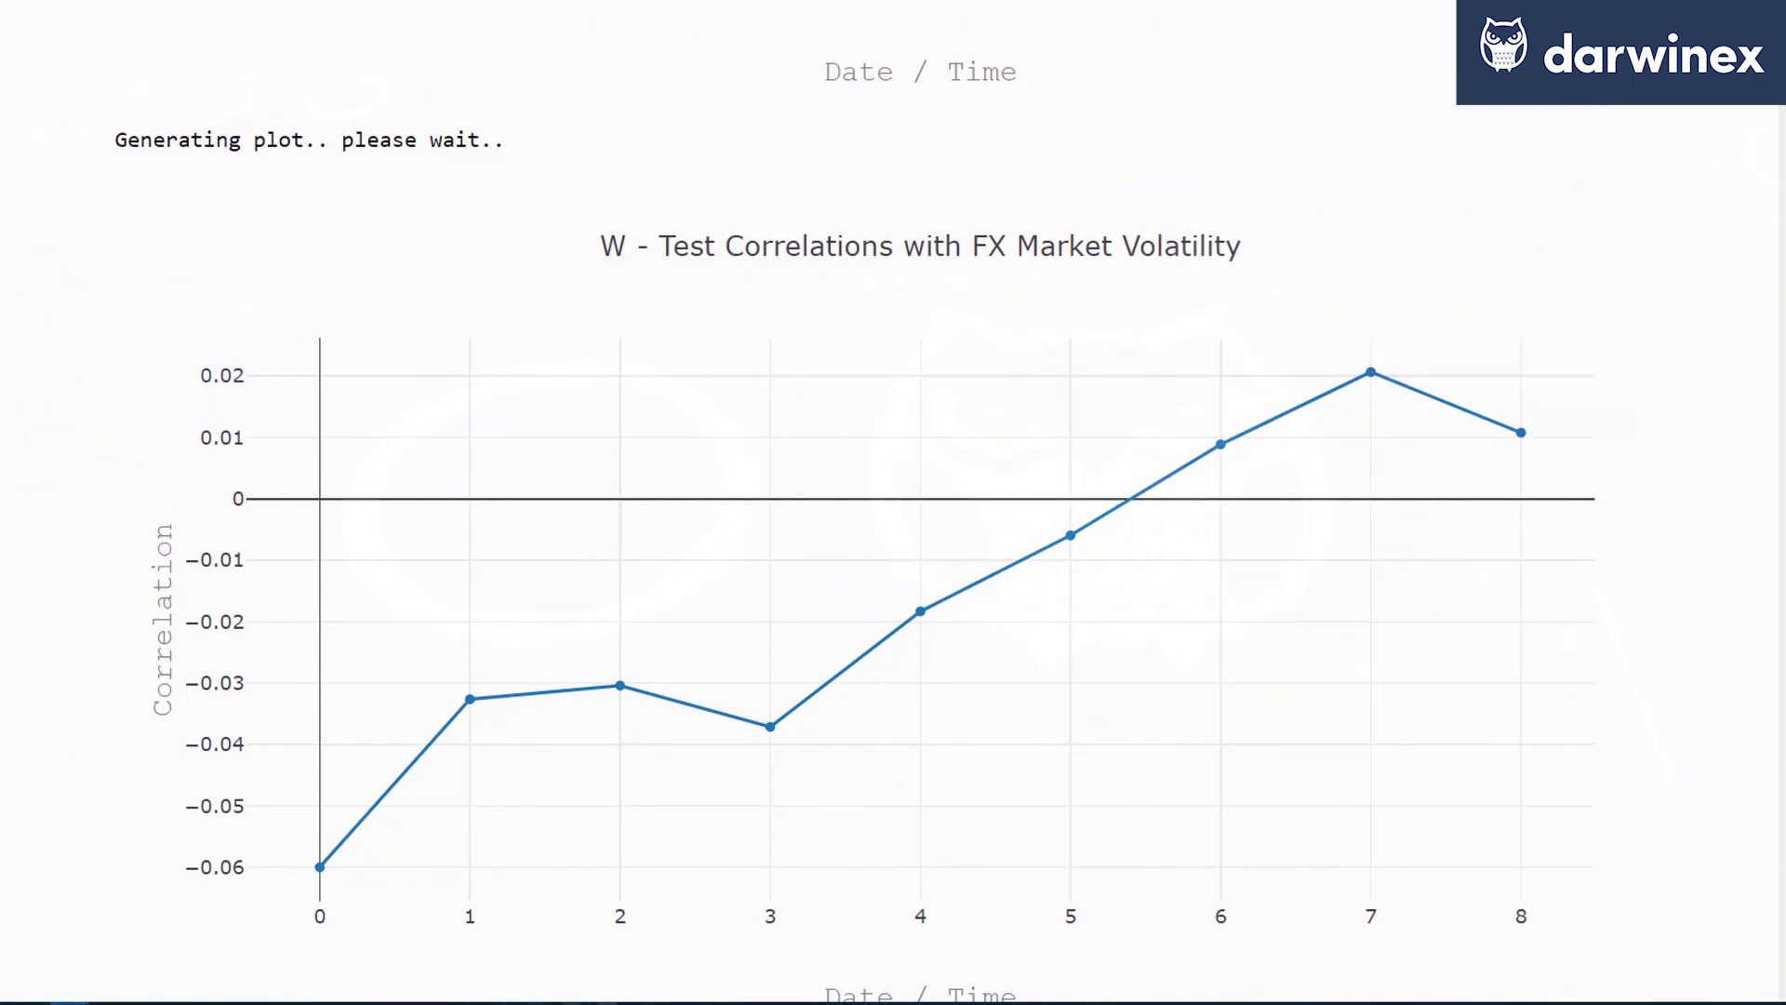
scroll(893, 503, "down", 10)
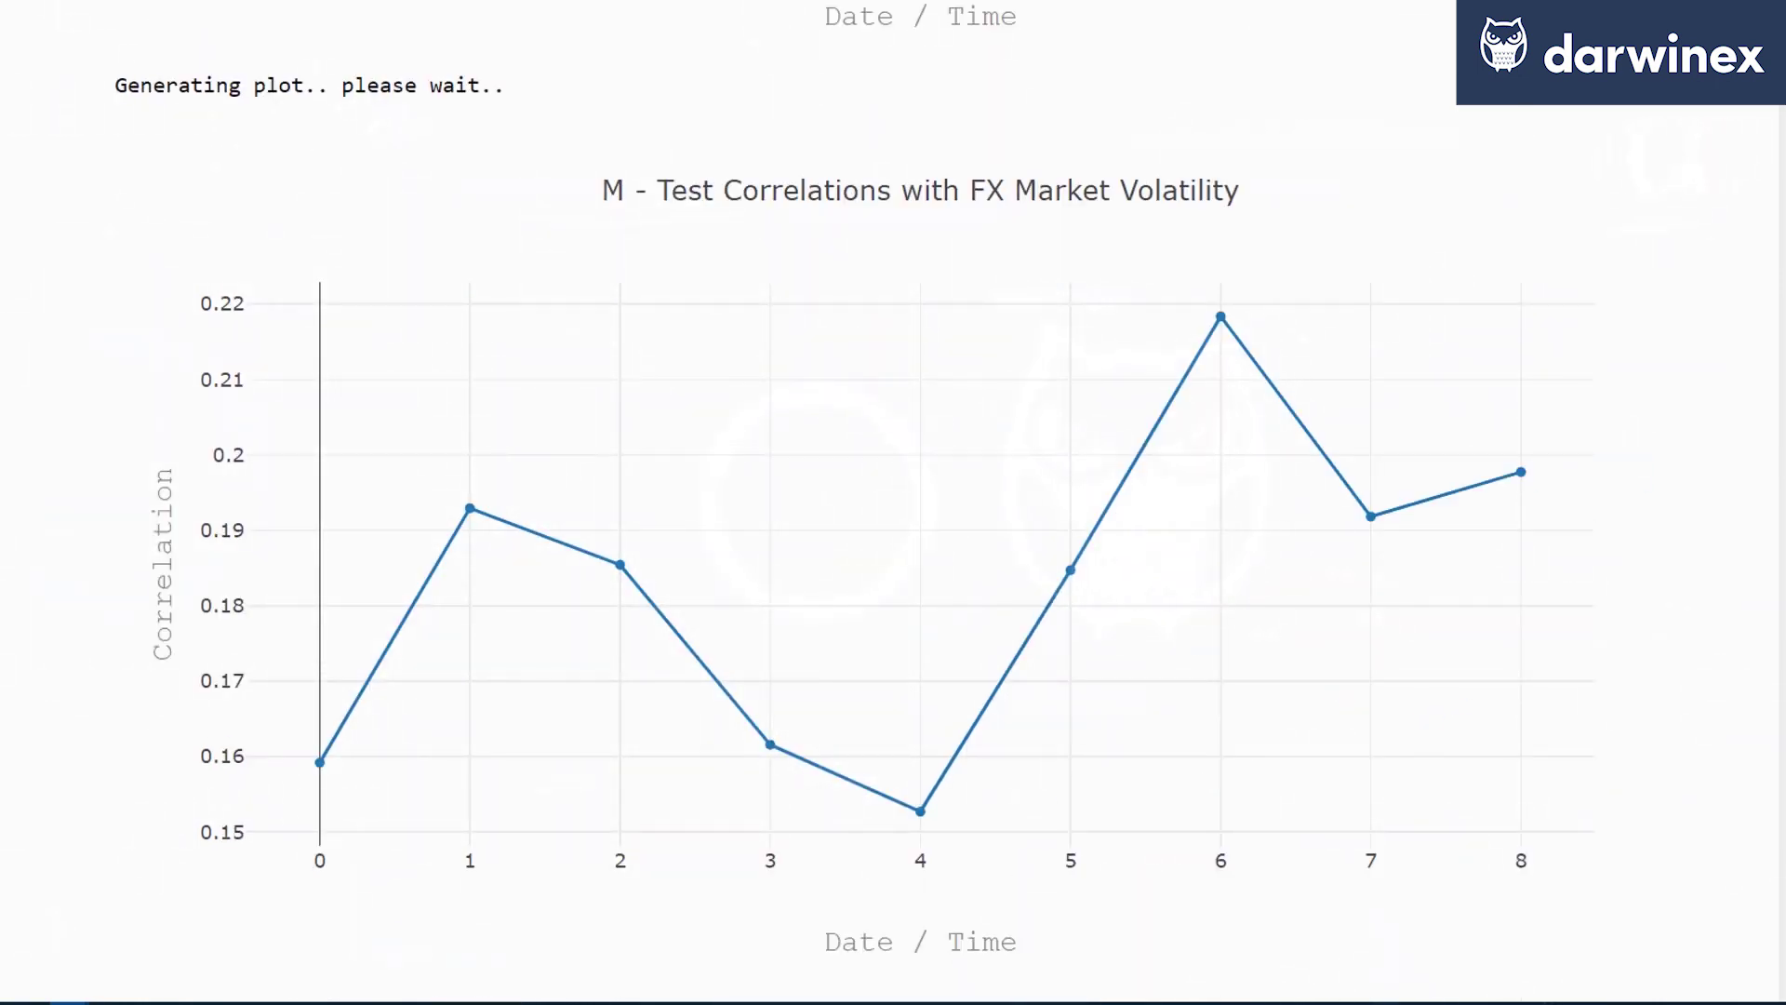
Read data-point values on the correlation plots, reaching the M chart peaking near 0.22
mouse_move(1071, 570)
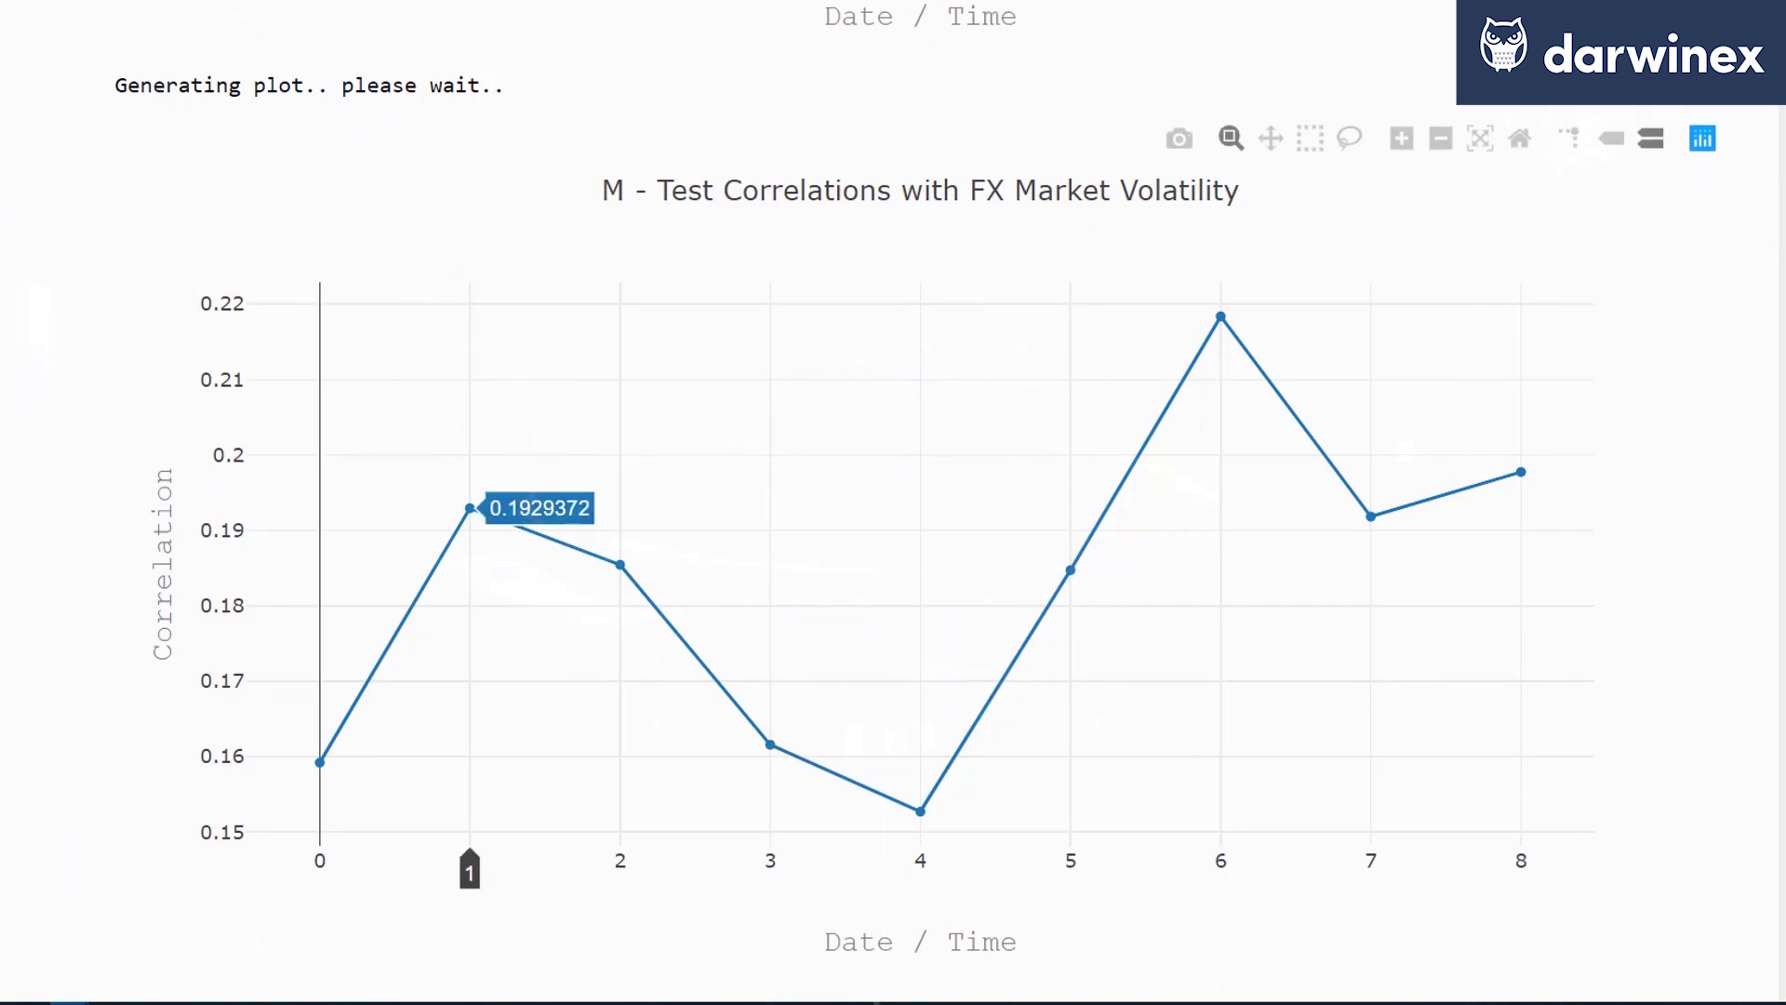
mouse_move(919, 812)
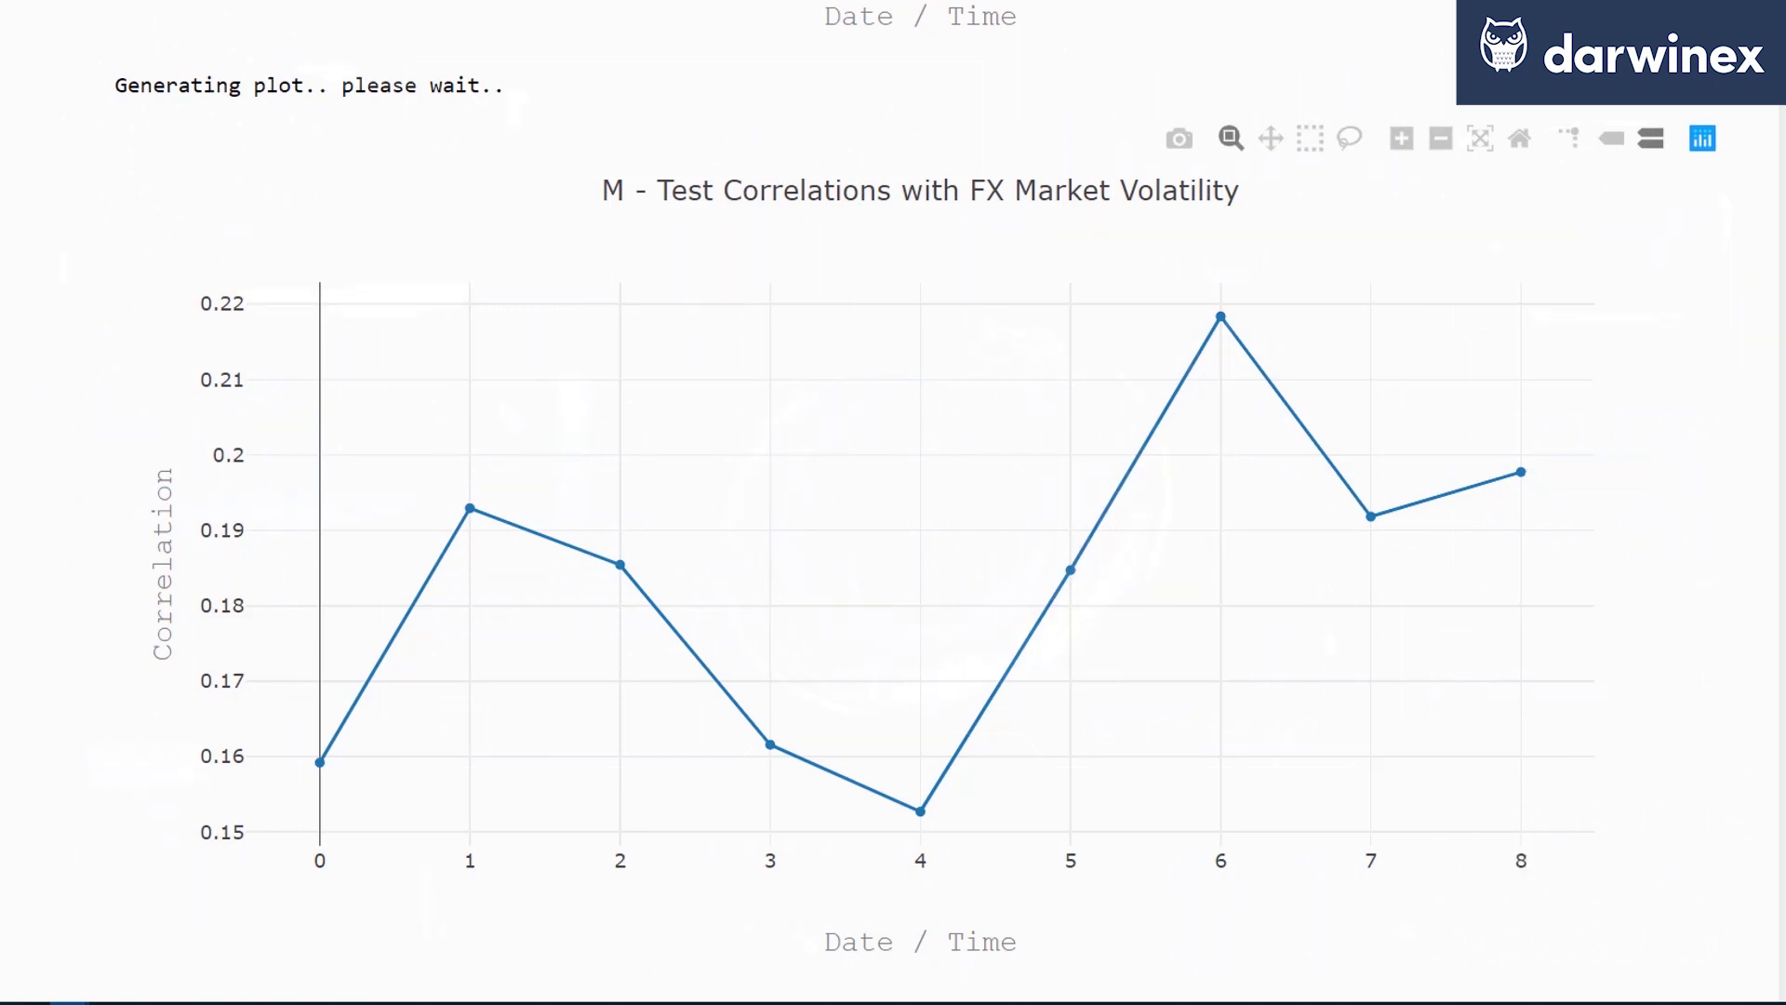
mouse_move(1521, 471)
mouse_move(1222, 316)
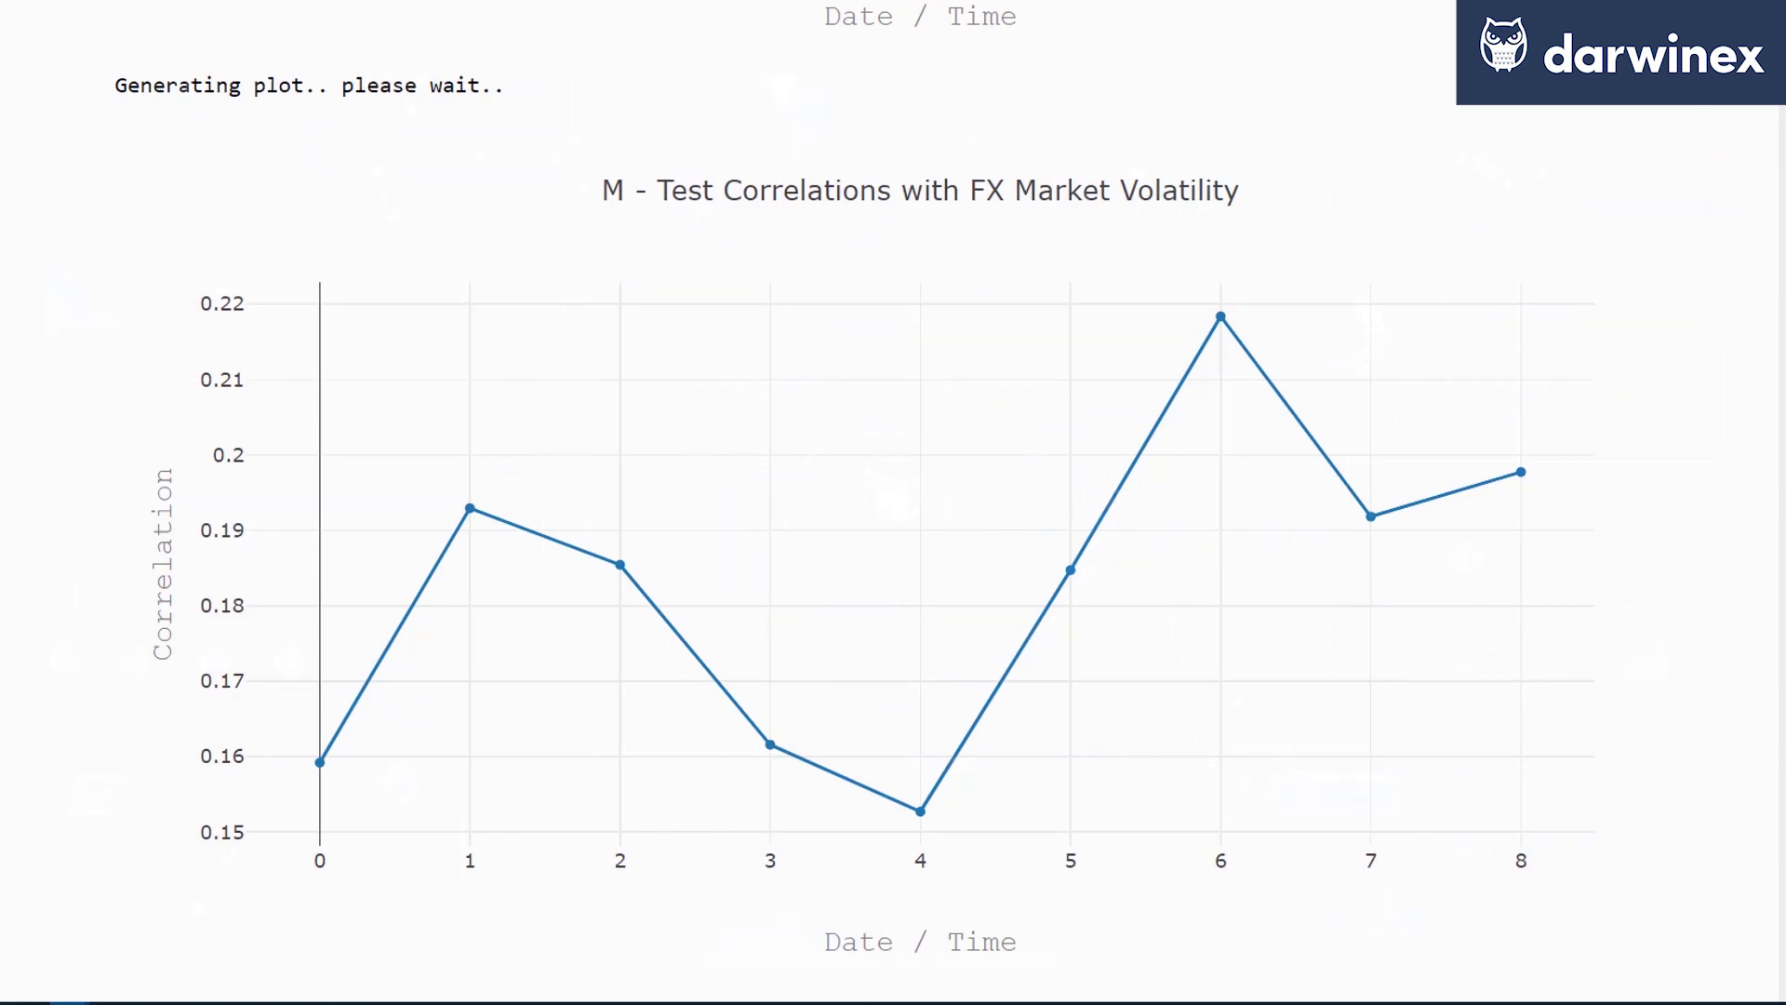
scroll(893, 503, "down", 1)
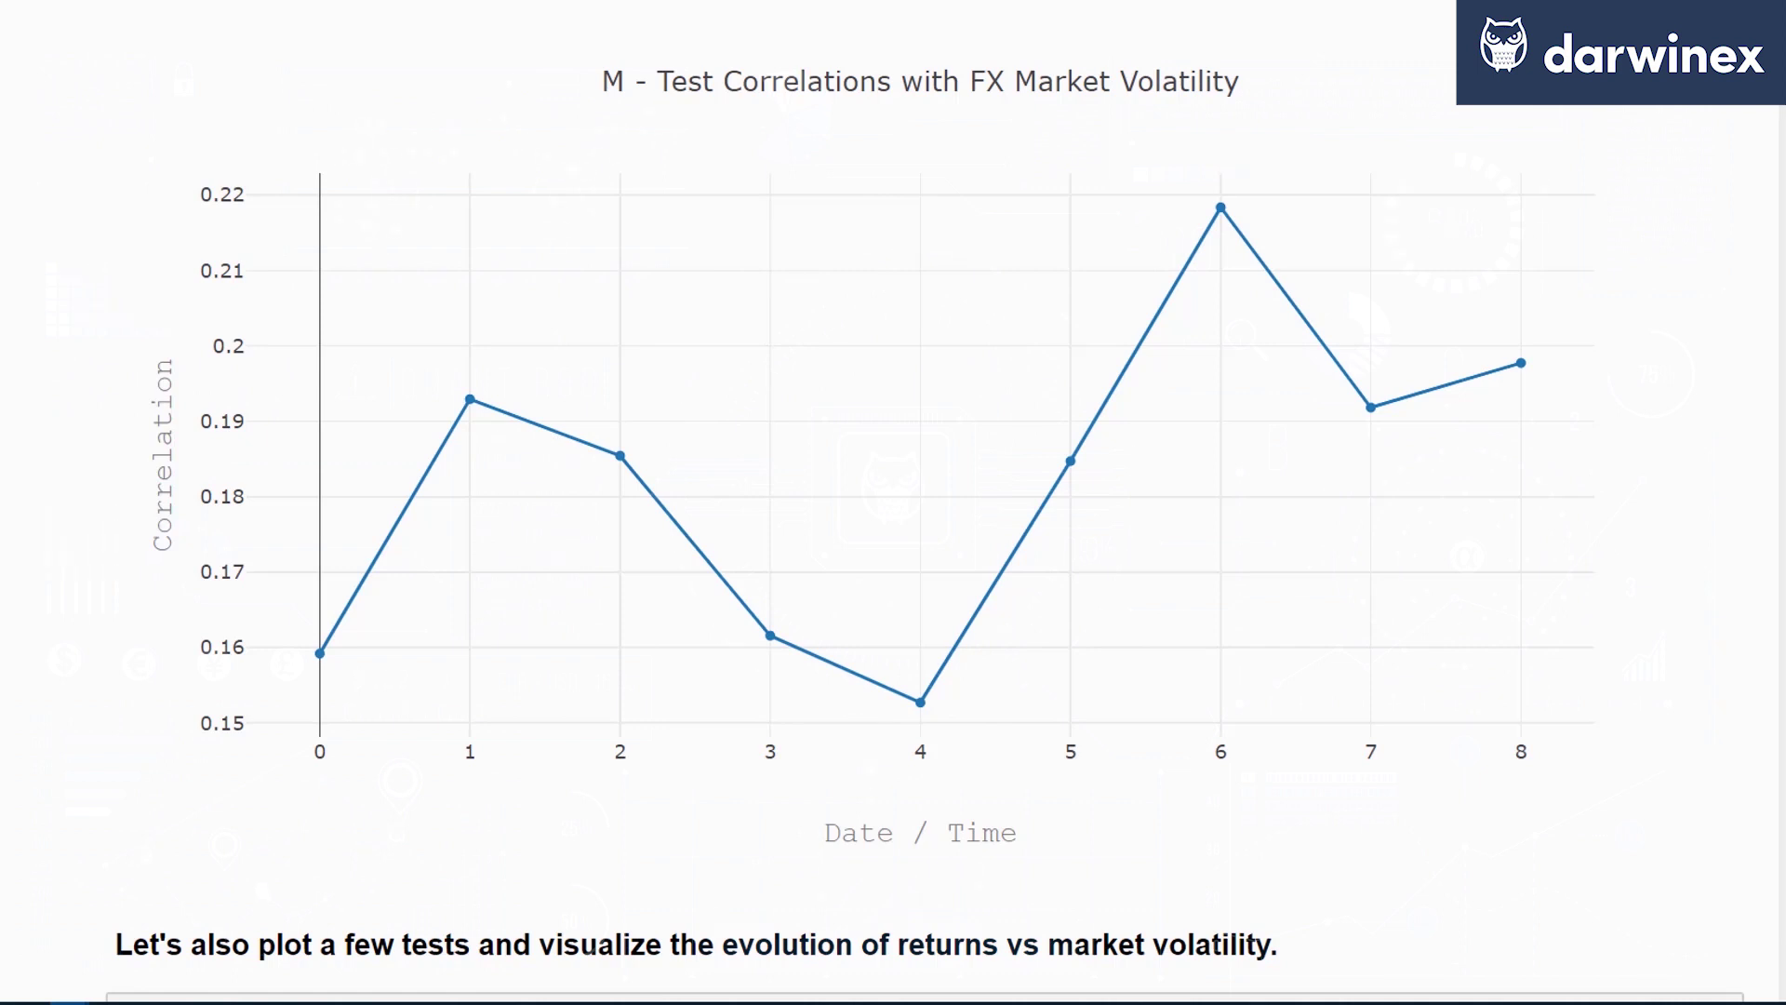
Move through the Strategy Returns vs FX Market Volatility plots to the monthly one
scroll(894, 502, "down", 7)
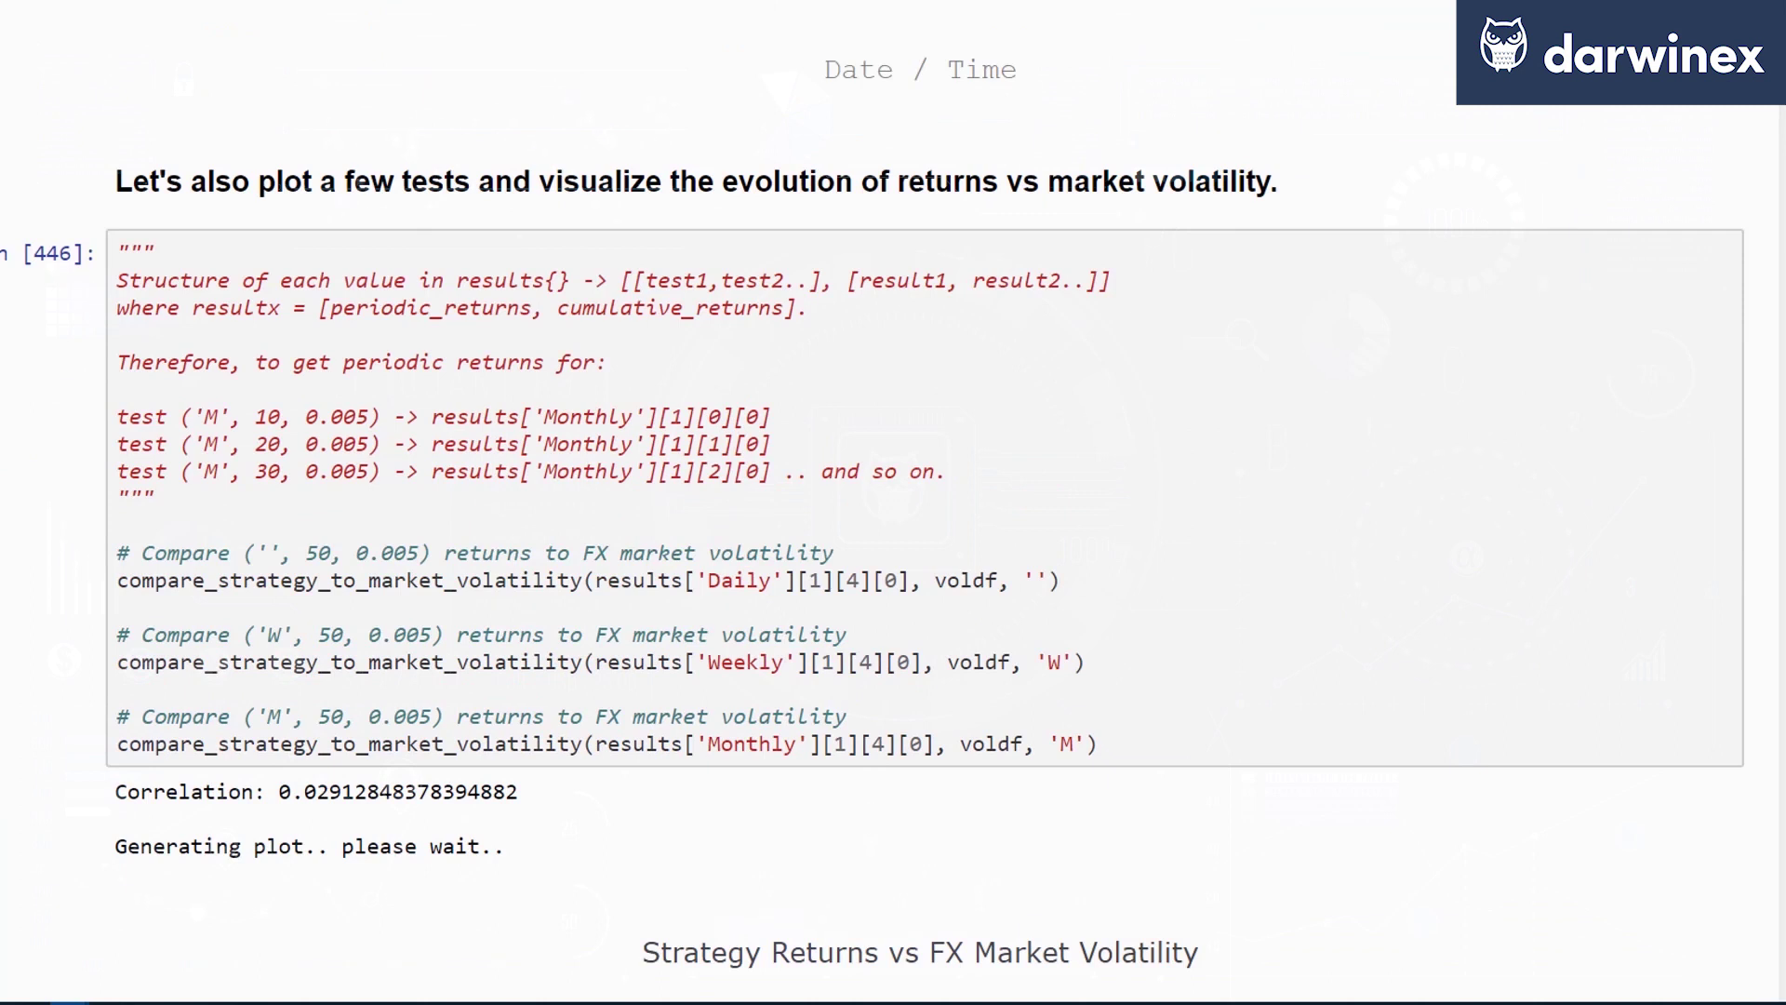
scroll(893, 503, "down", 8)
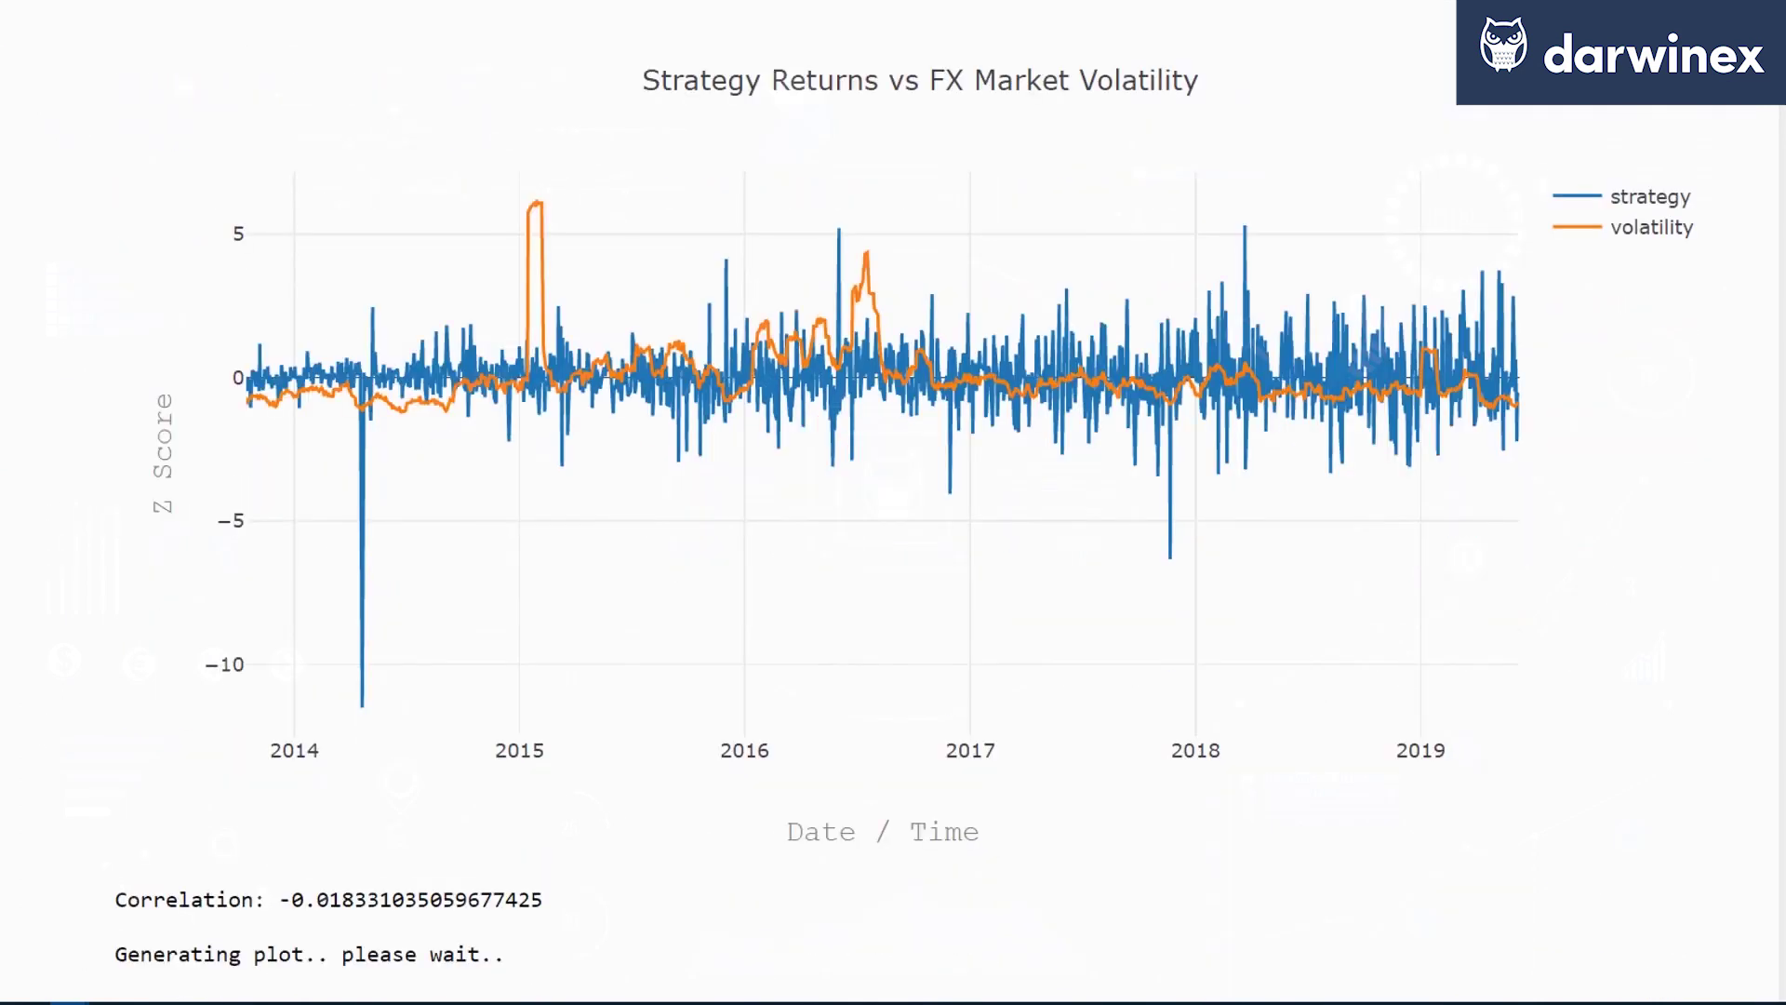
scroll(893, 503, "up", 1)
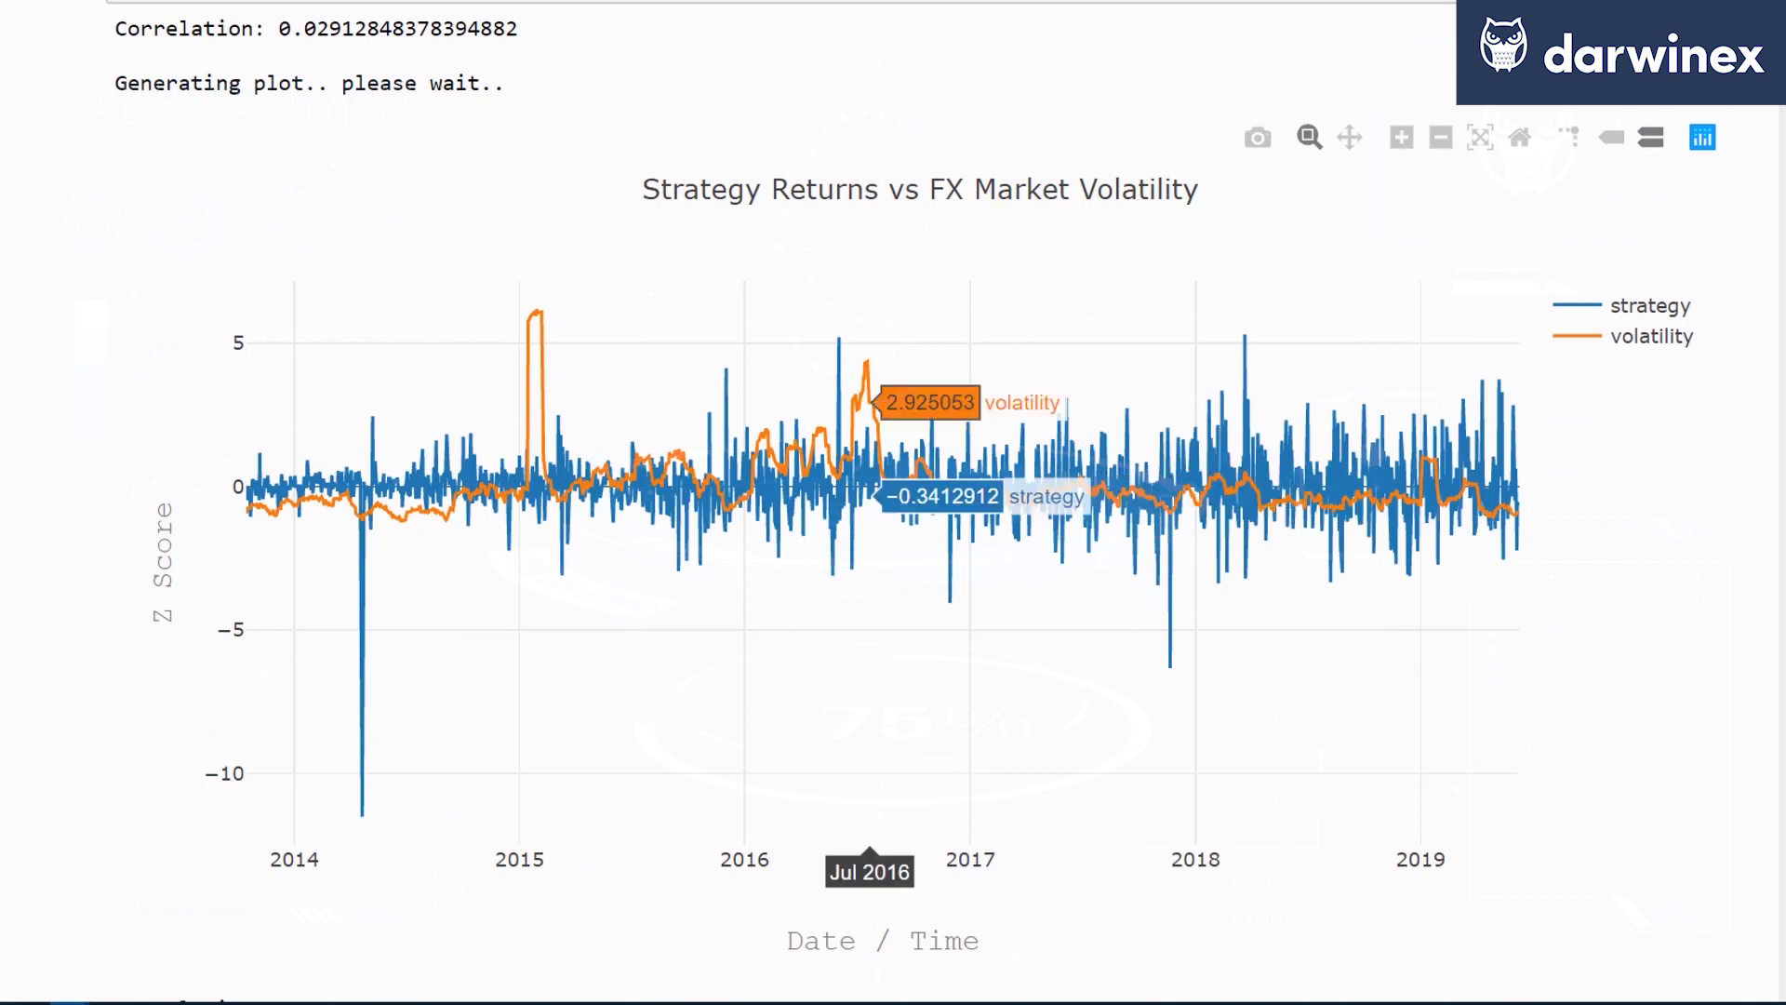
scroll(893, 503, "down", 9)
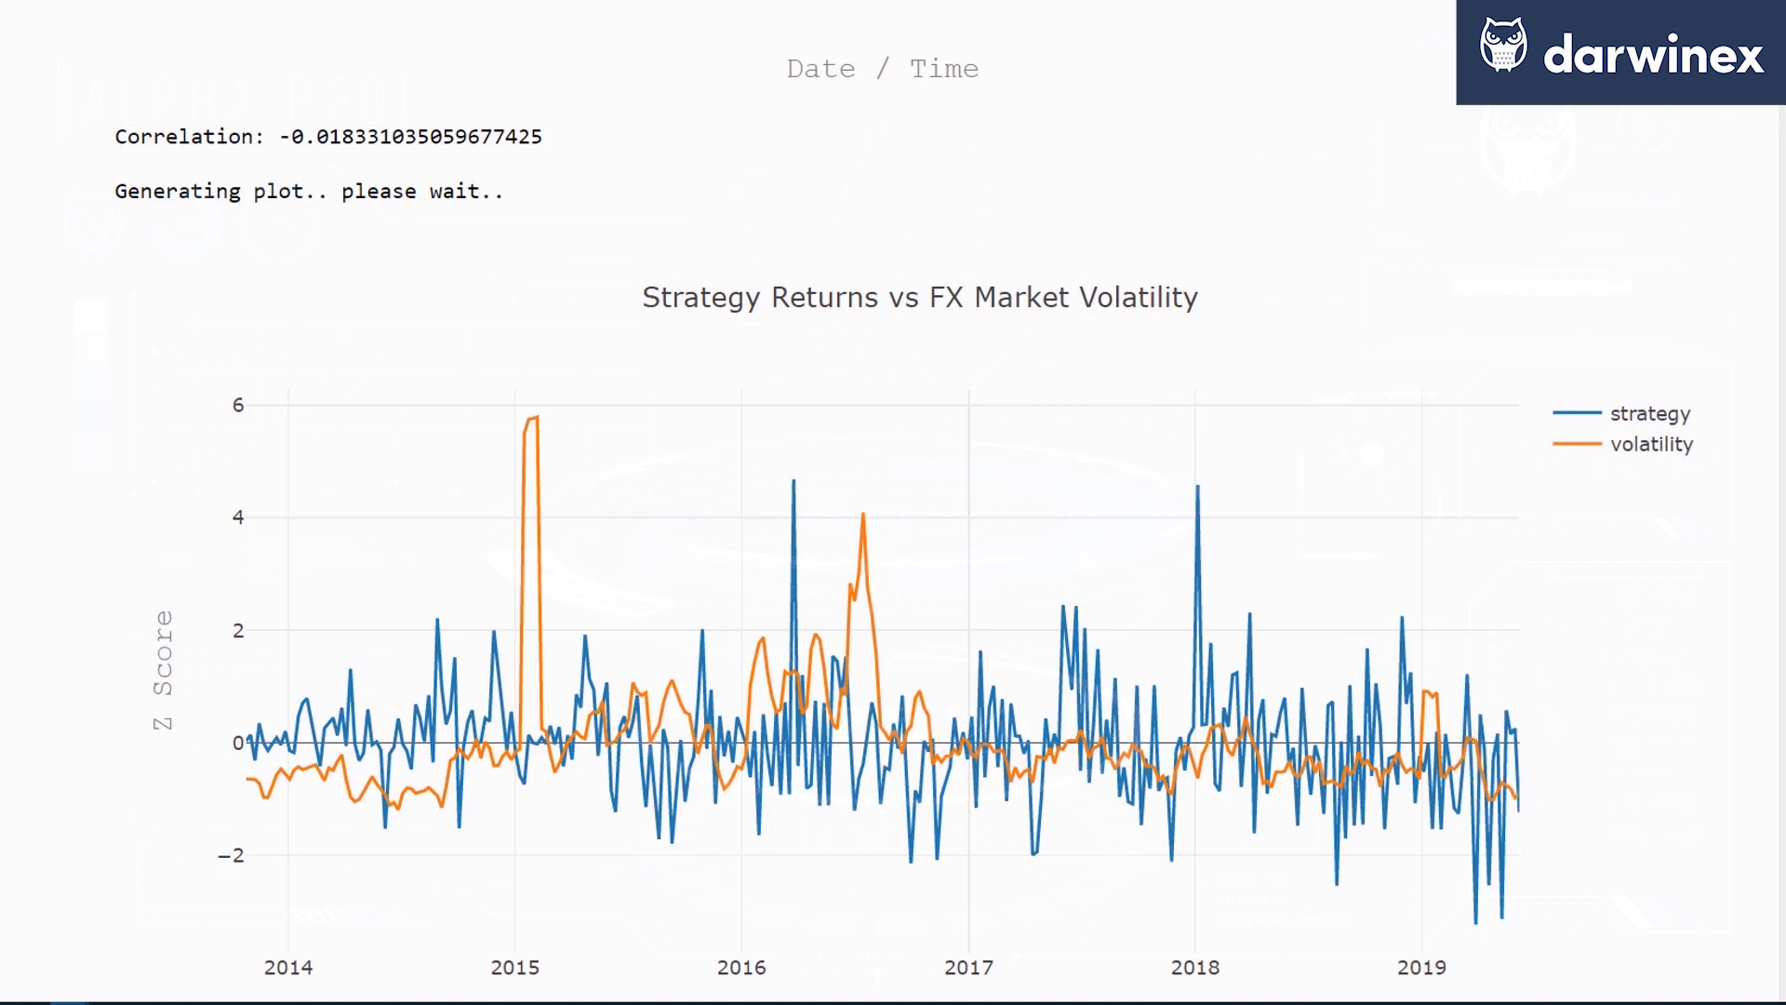
scroll(771, 502, "up", 9)
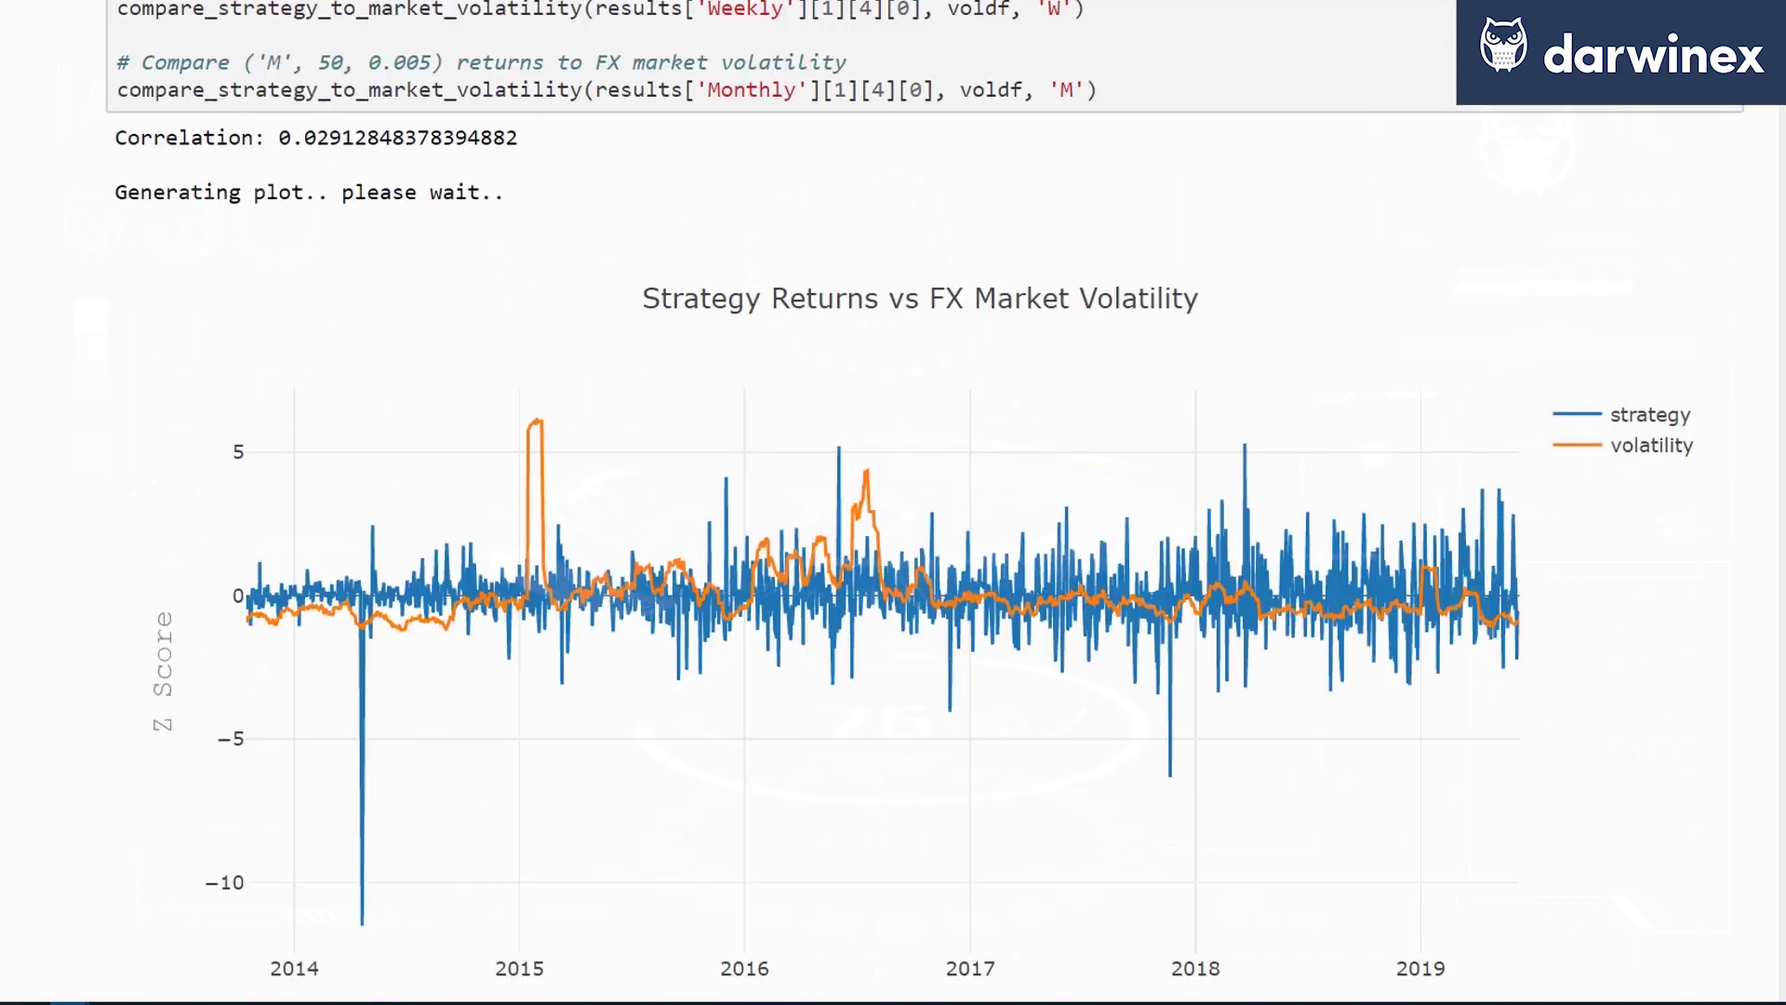
scroll(288, 595, "down", 6)
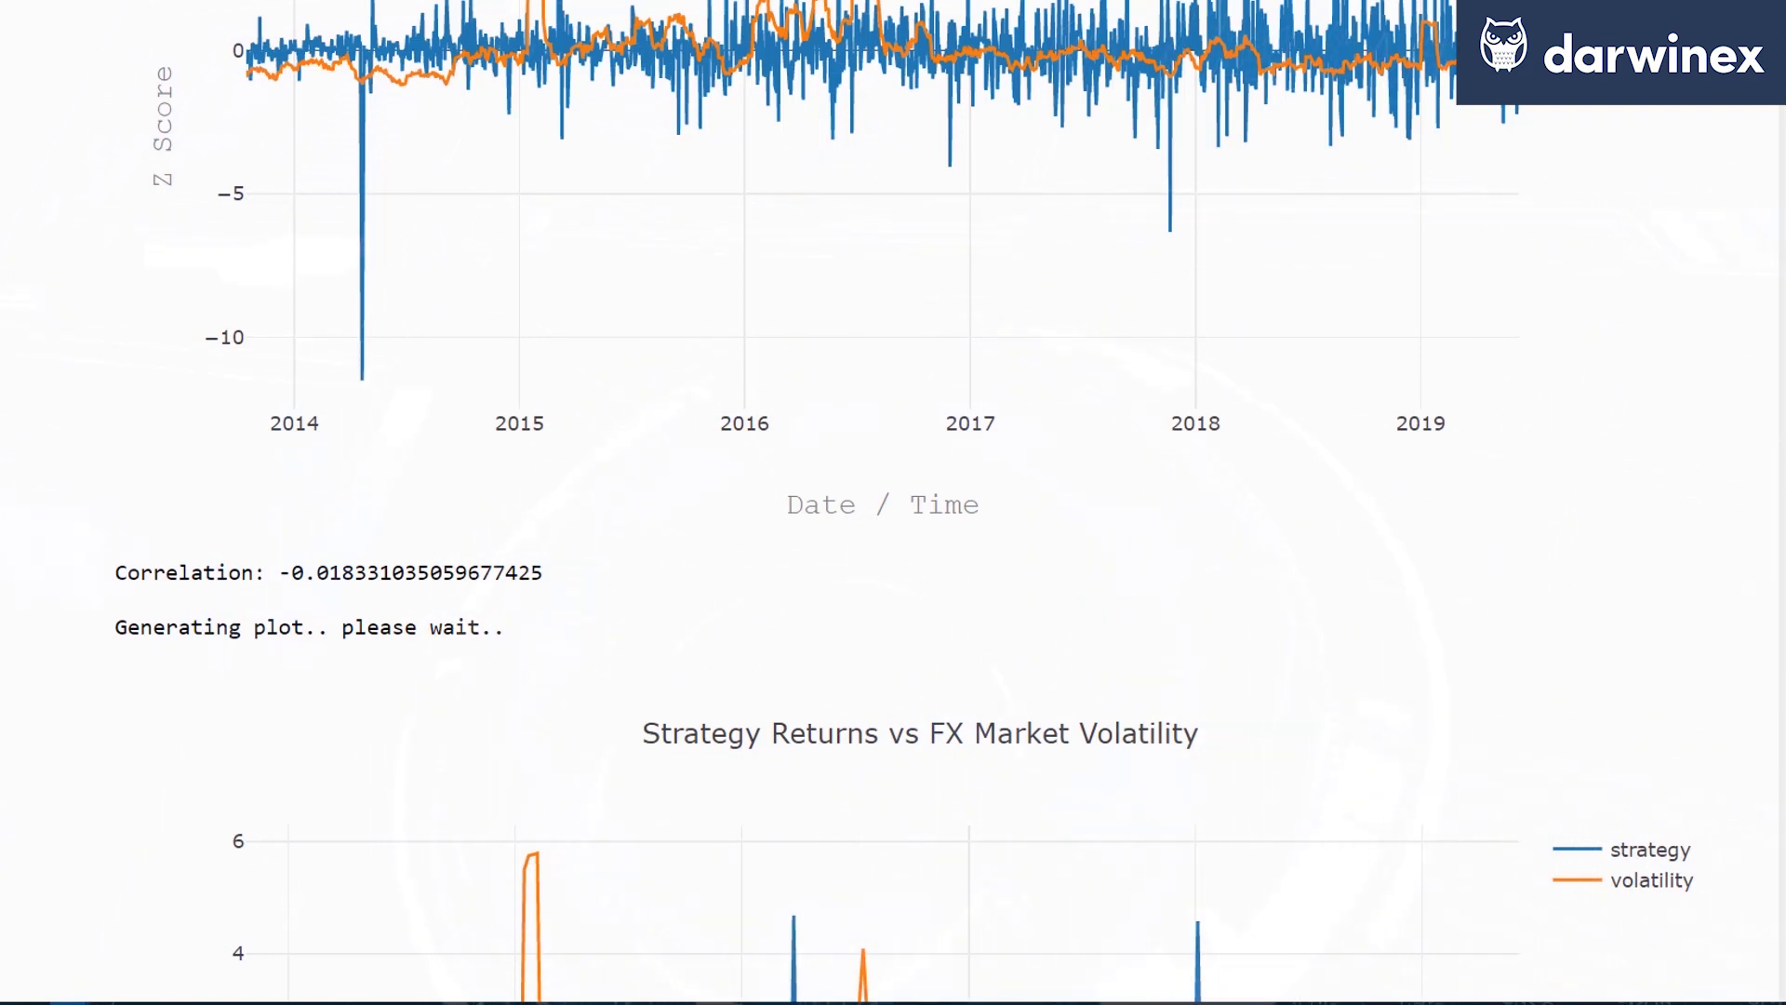
scroll(893, 559, "down", 4)
scroll(893, 558, "down", 1)
scroll(894, 558, "down", 1)
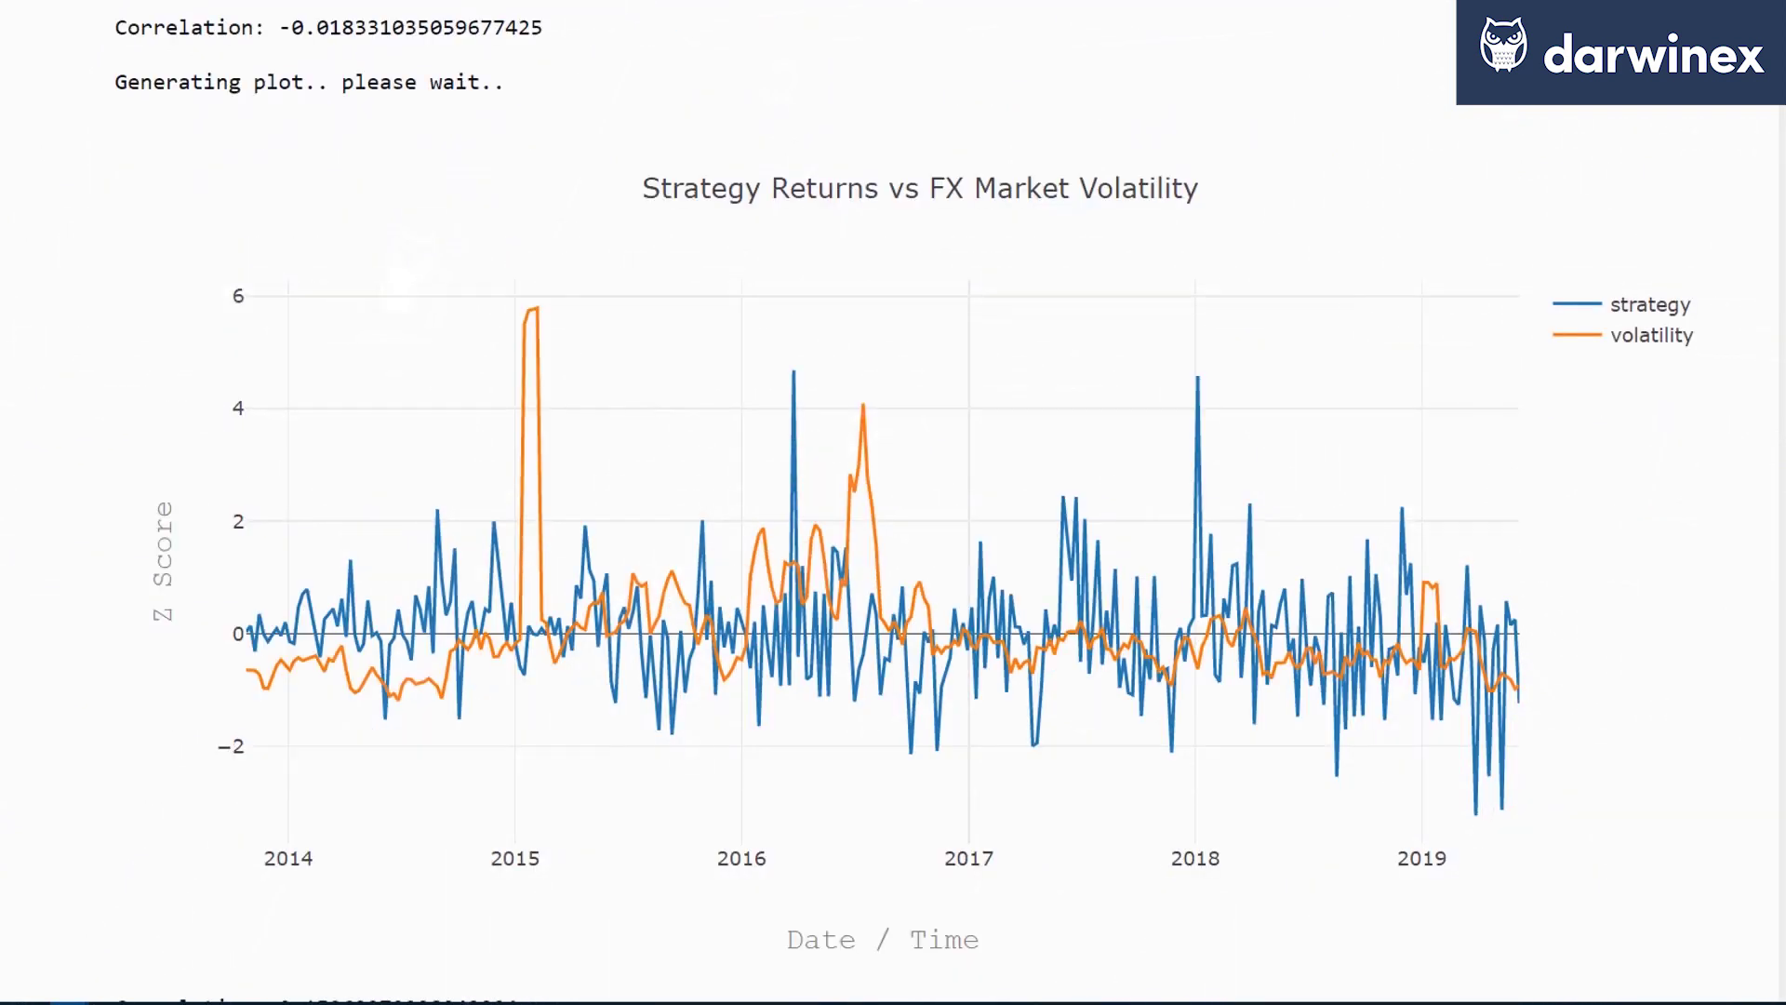
scroll(894, 558, "down", 3)
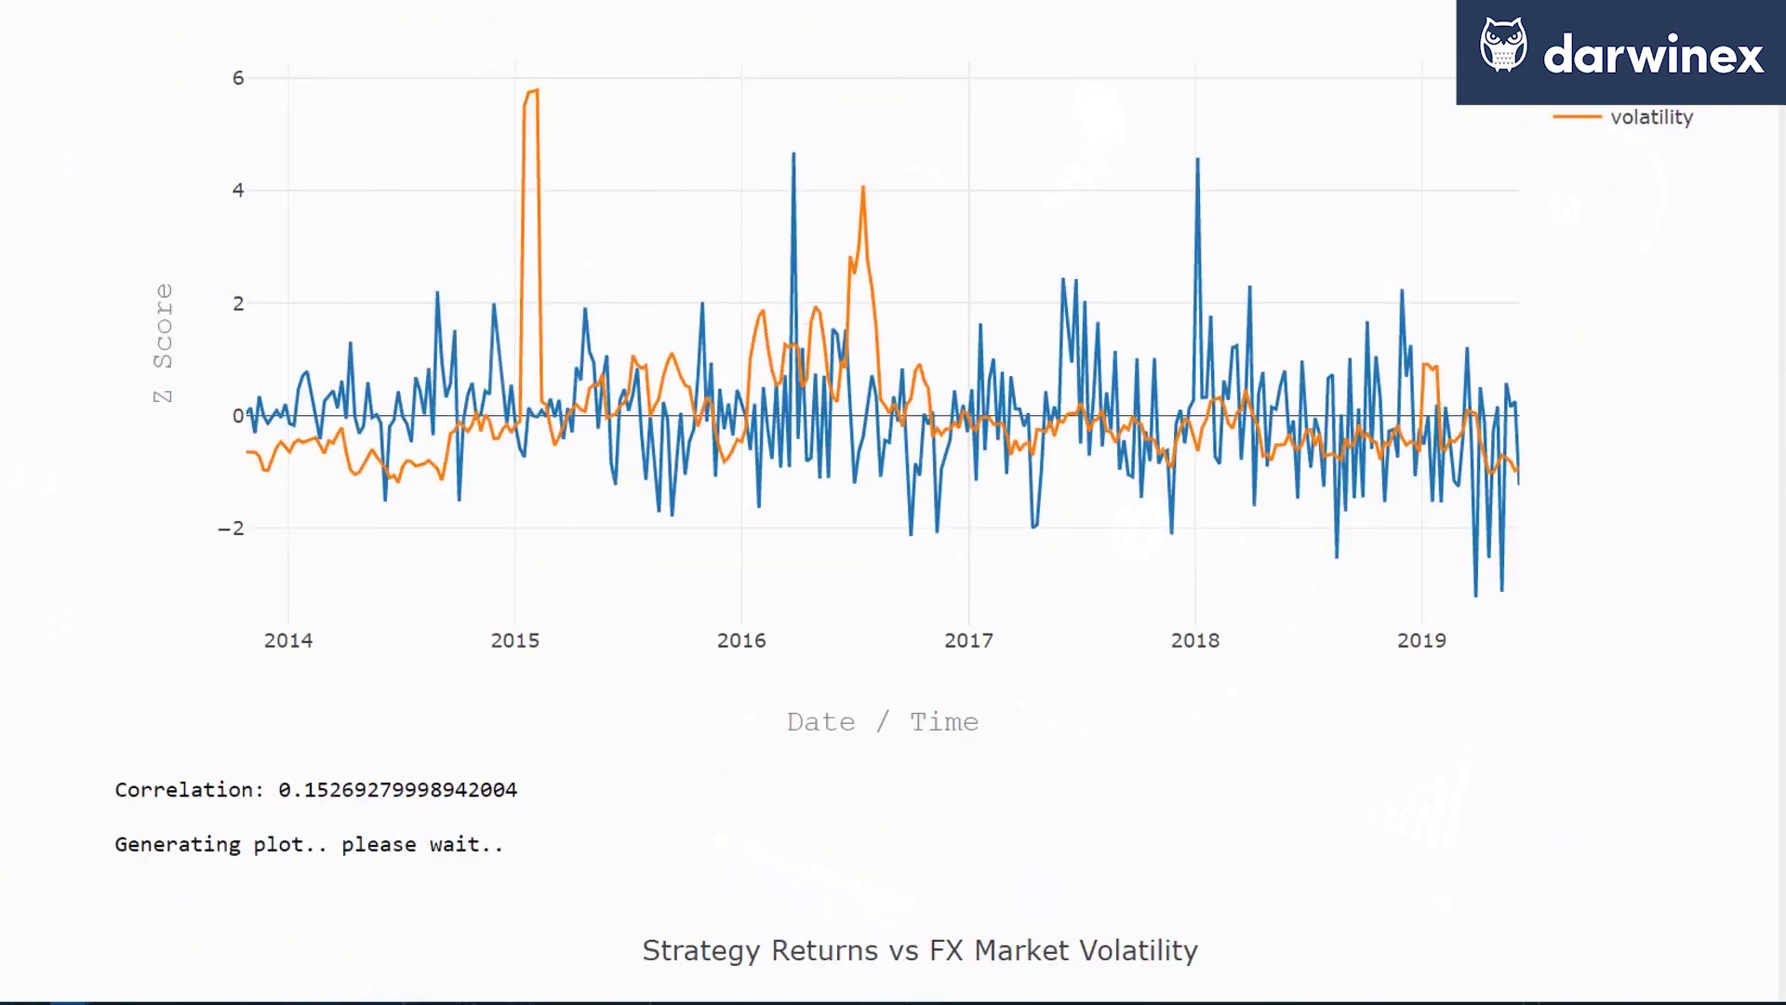
Highlight the monthly correlation 0.15269279998942004, then continue to the Conclusion heading
left_click_drag(153, 679, 518, 679)
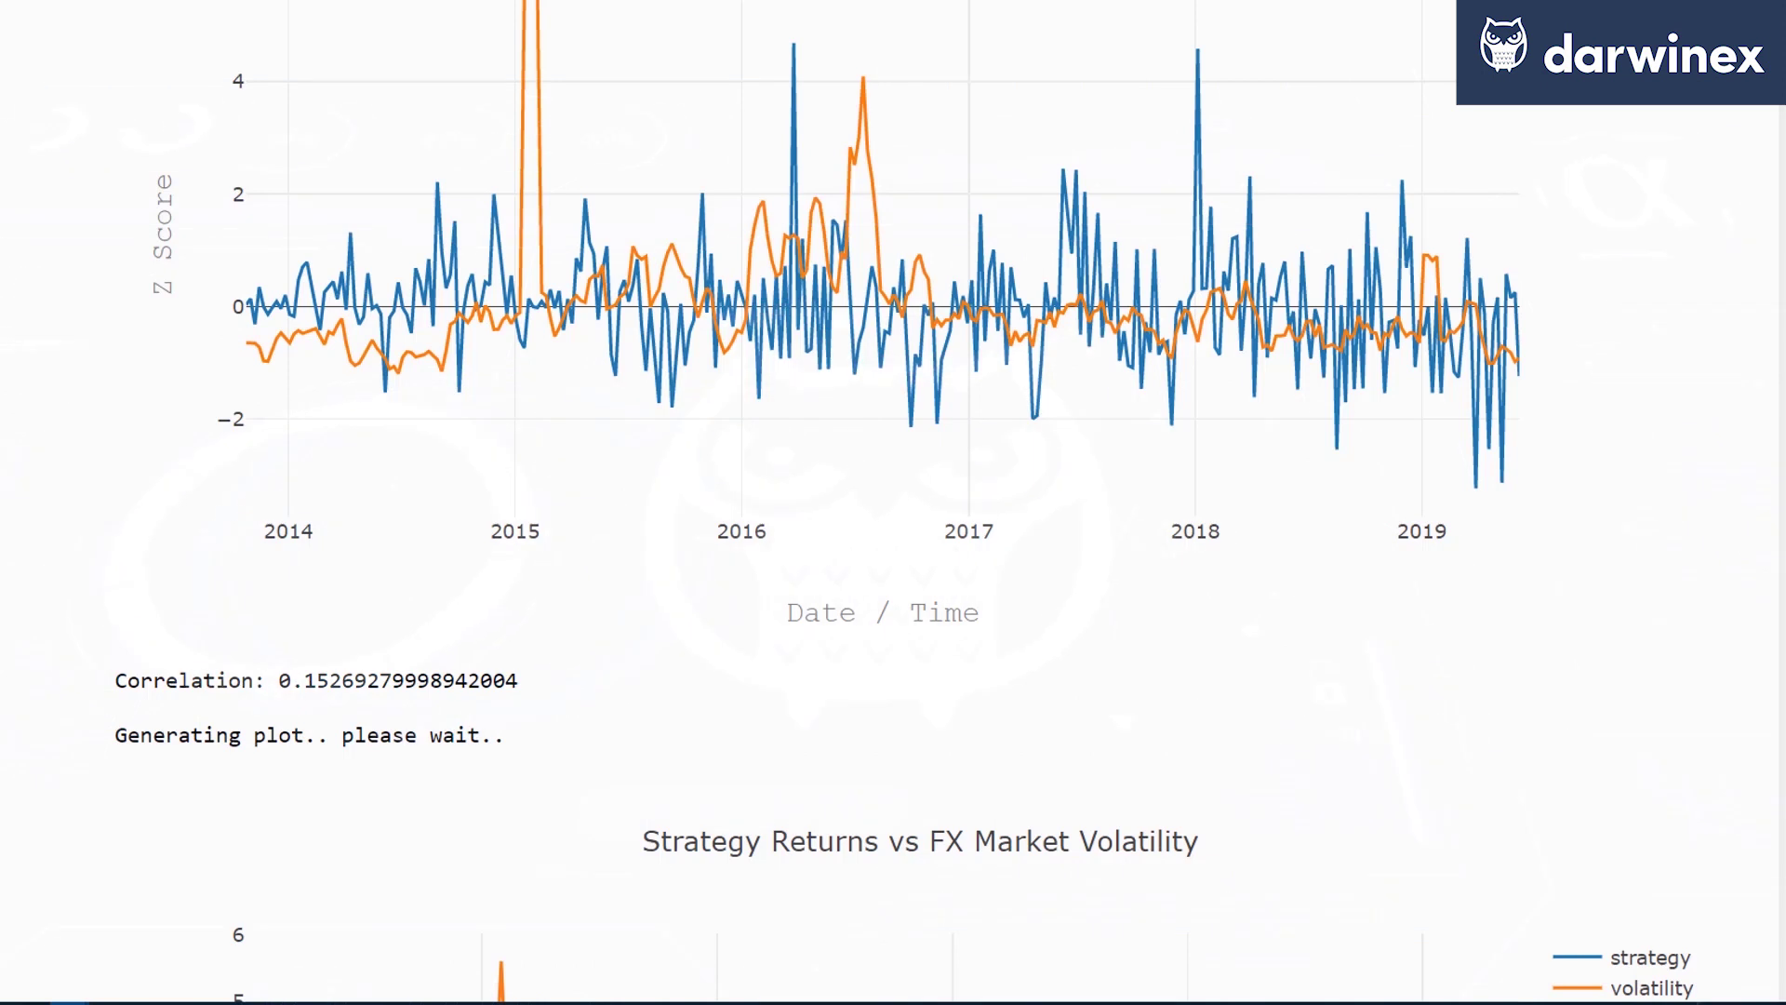
scroll(893, 503, "down", 5)
scroll(894, 503, "down", 1)
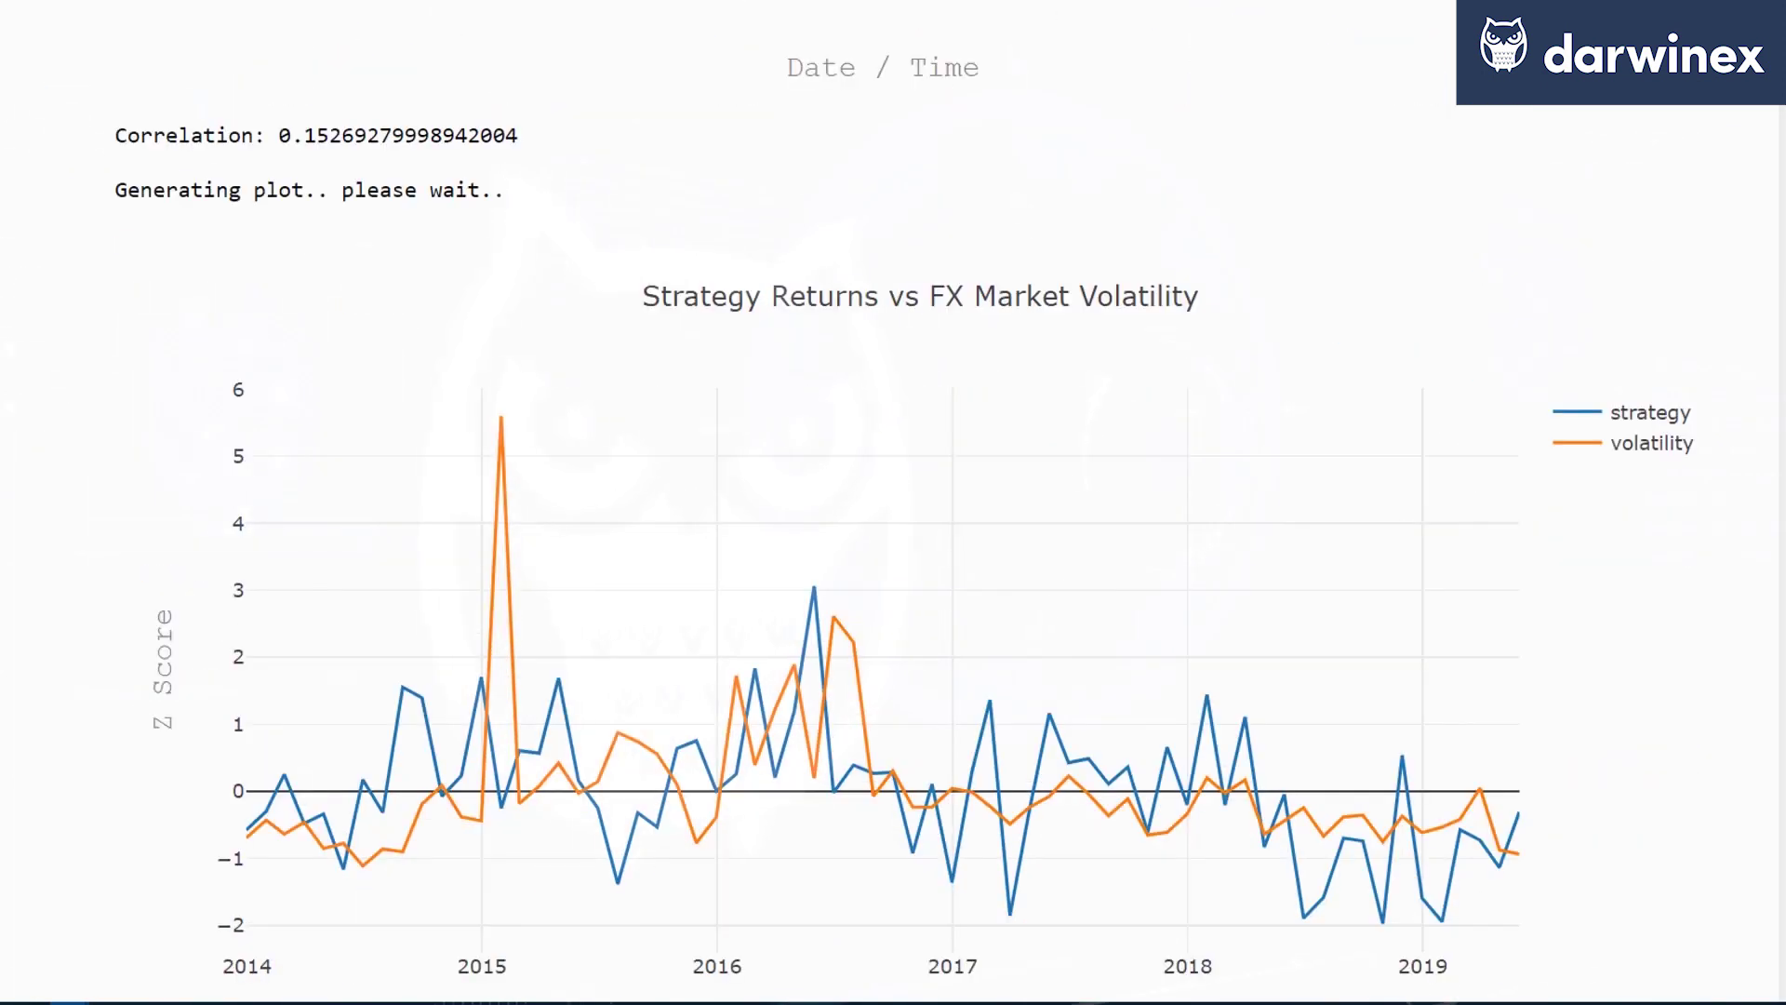
scroll(893, 504, "down", 1)
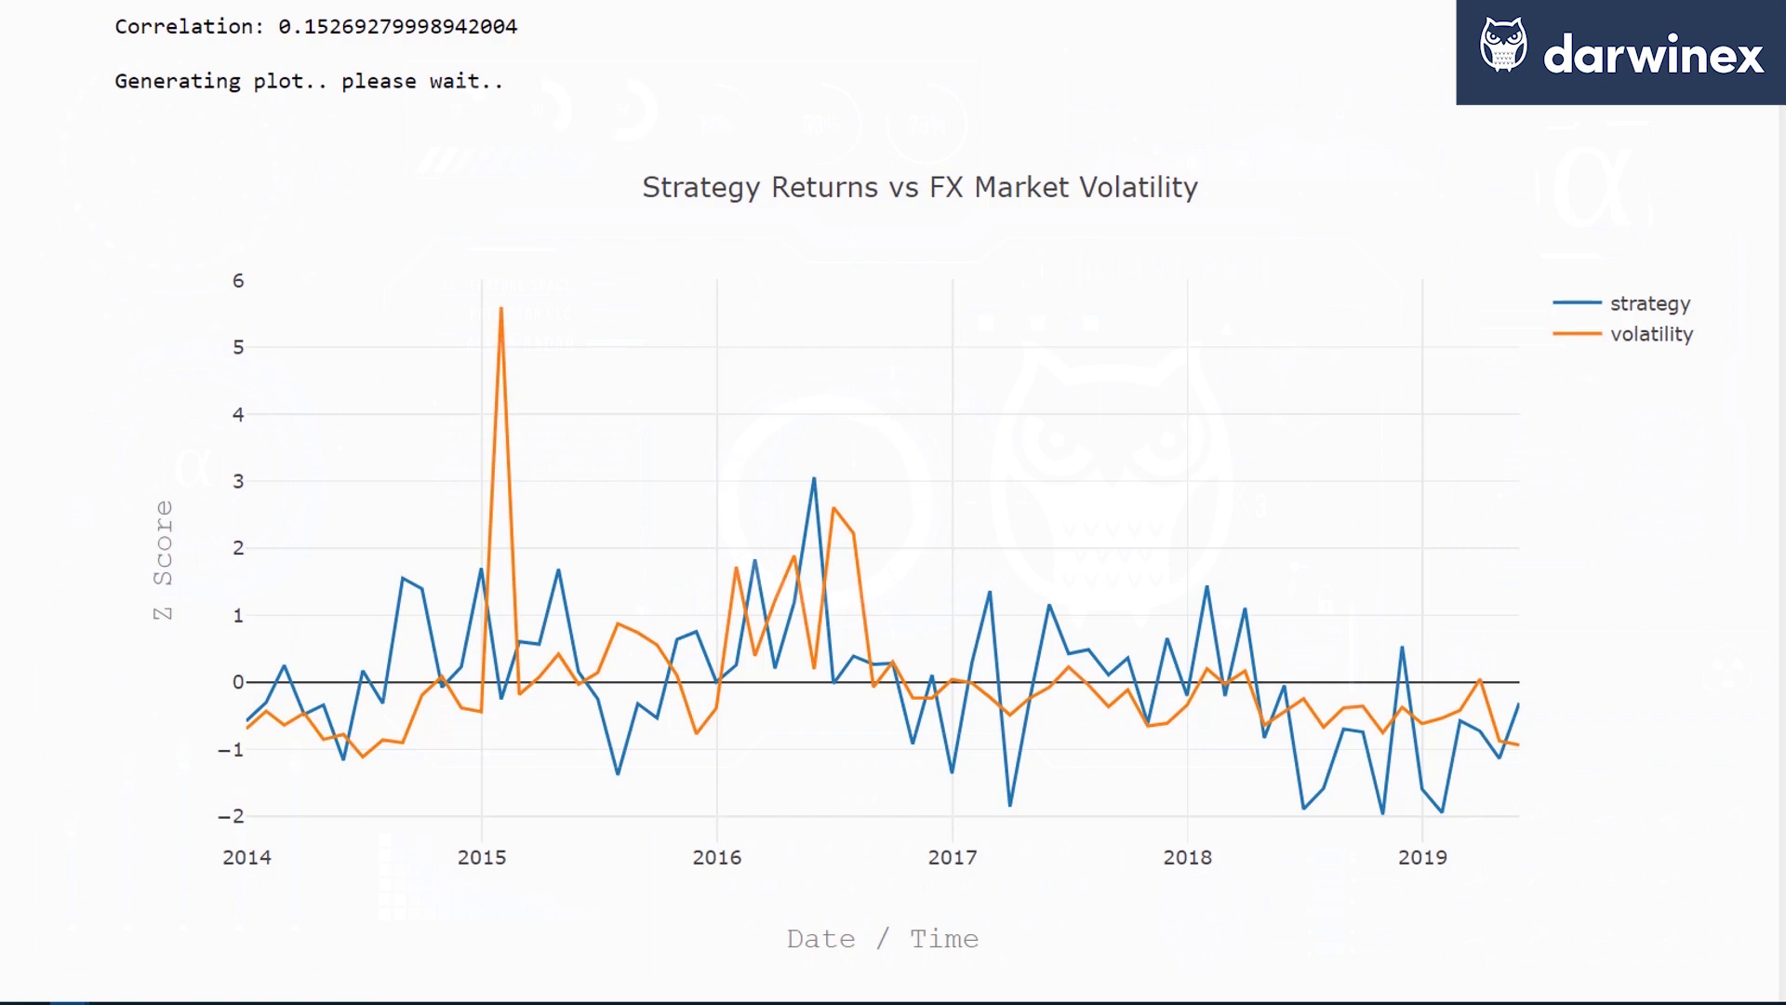
scroll(893, 503, "down", 1)
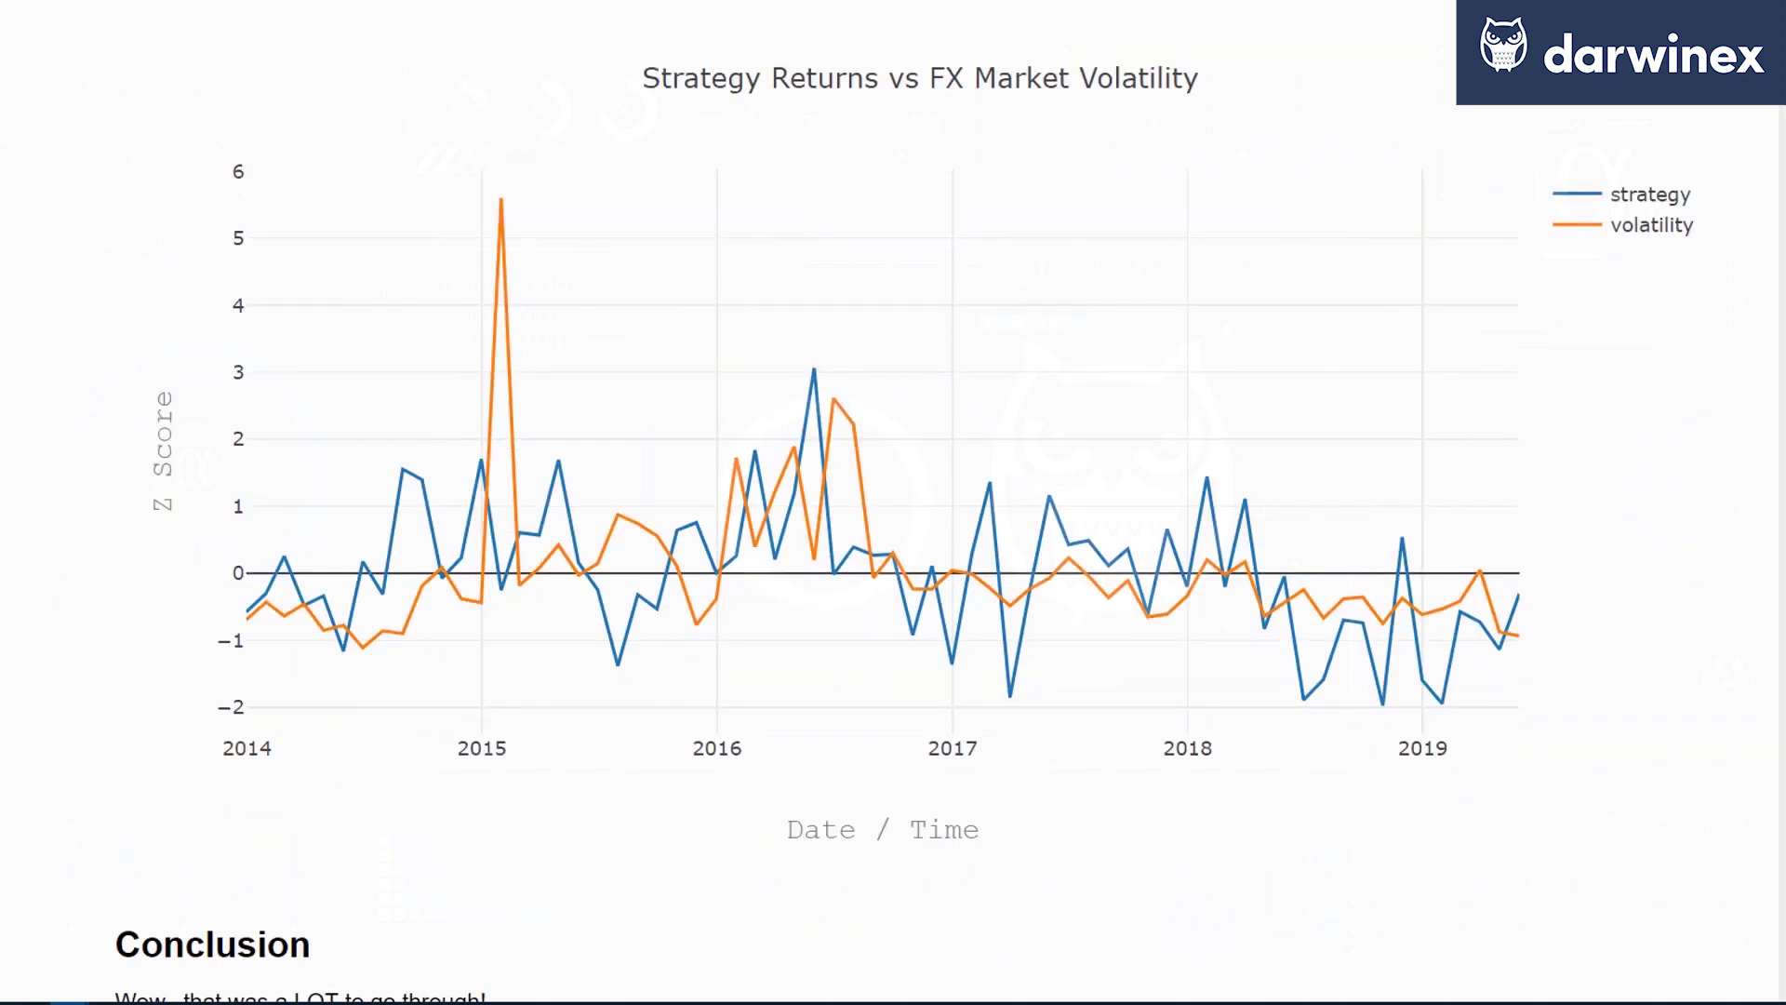
Read the Conclusion's closing paragraphs, then return to the top of the notebook
scroll(894, 504, "up", 2)
scroll(893, 502, "down", 2)
scroll(893, 503, "down", 5)
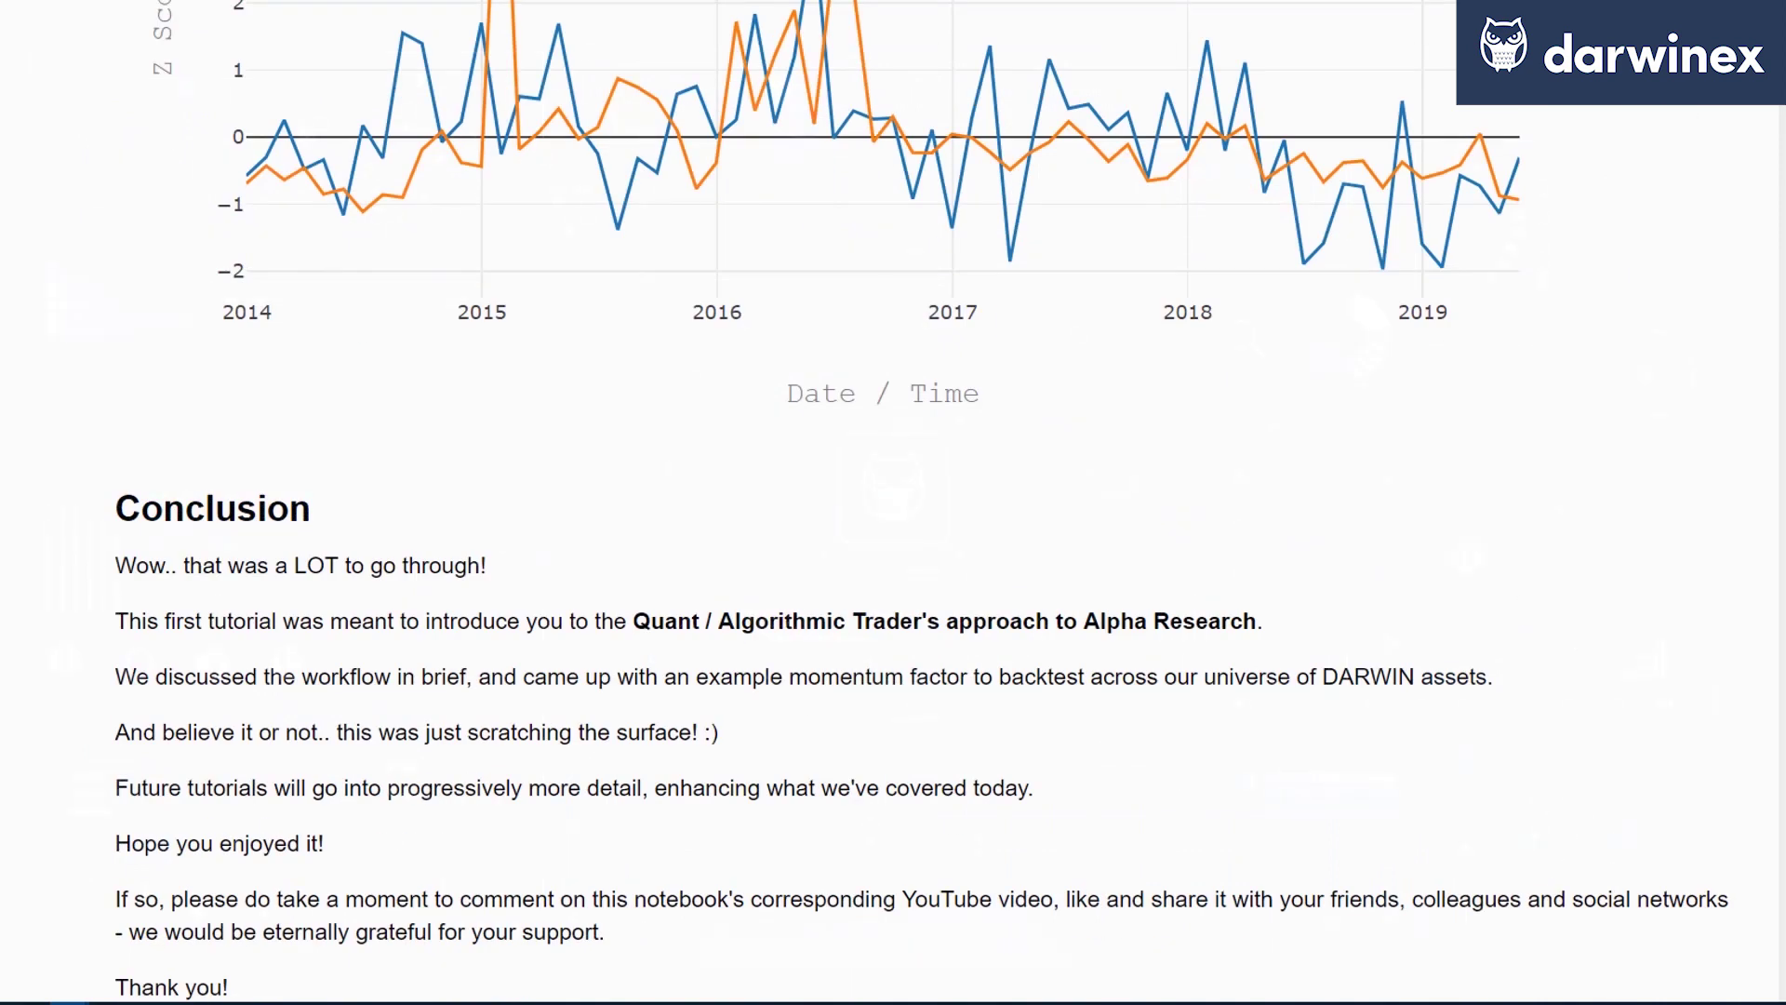
key("ctrl+Home")
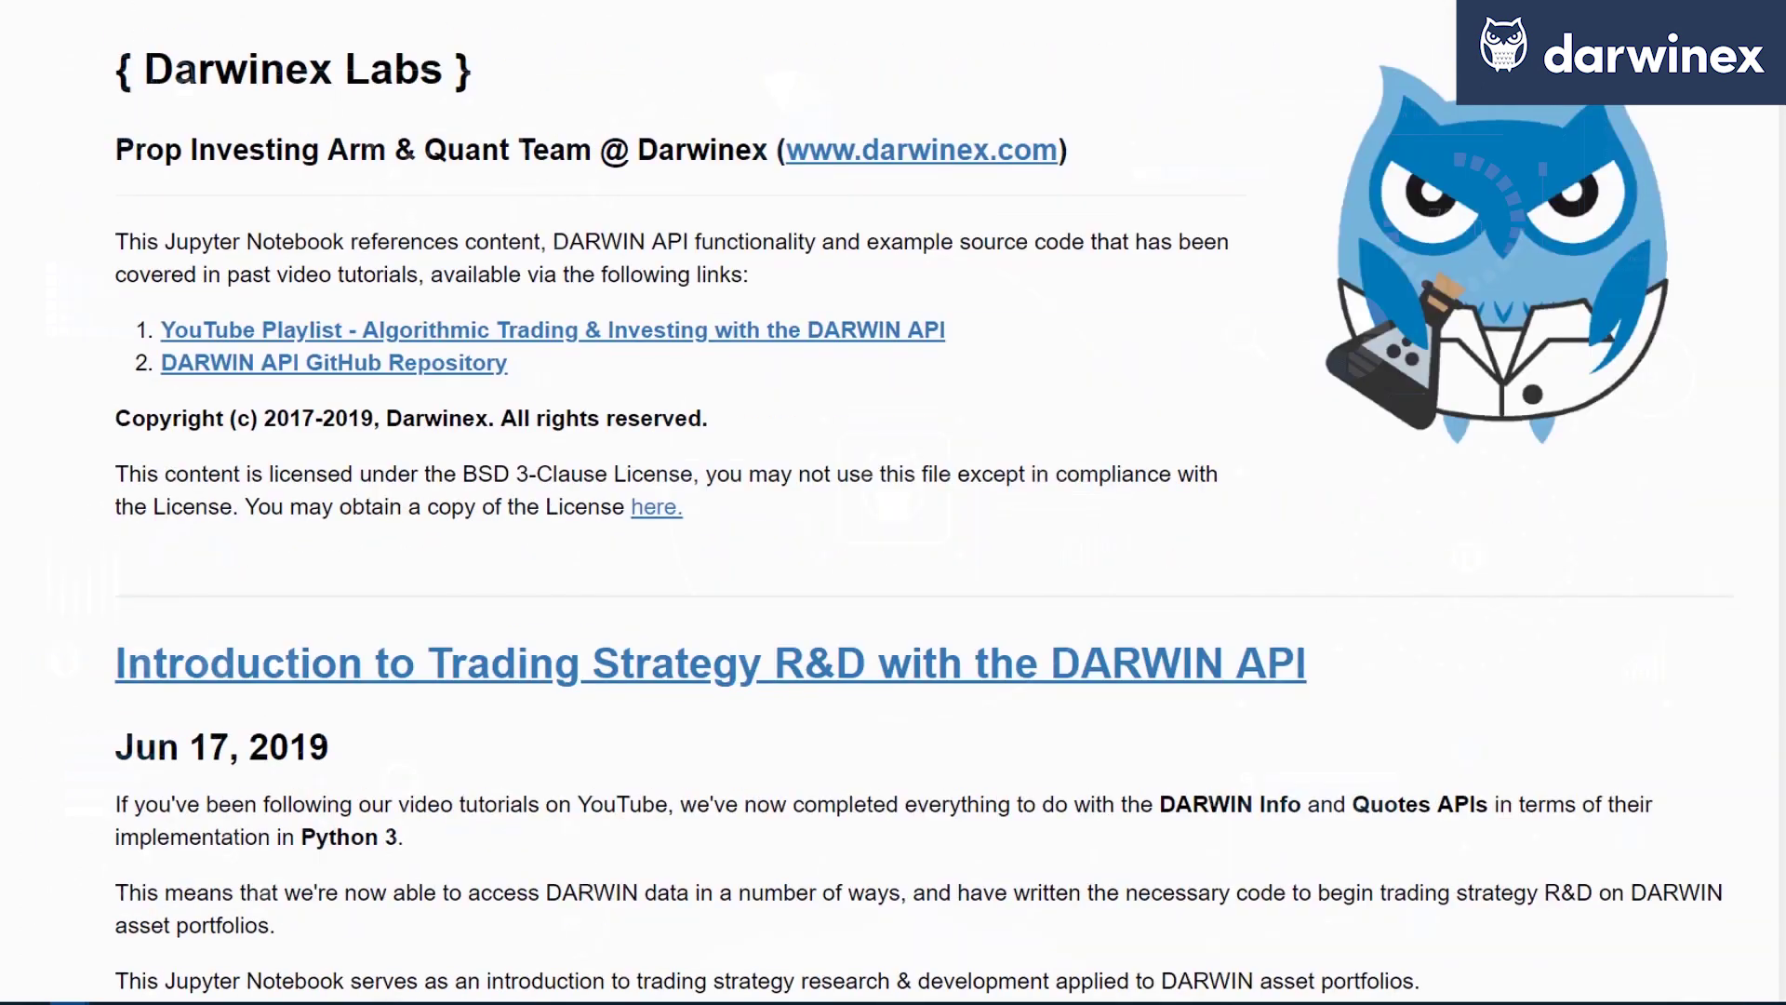
Move through the opening to the Table of Contents and the list of topics not covered
scroll(893, 503, "down", 11)
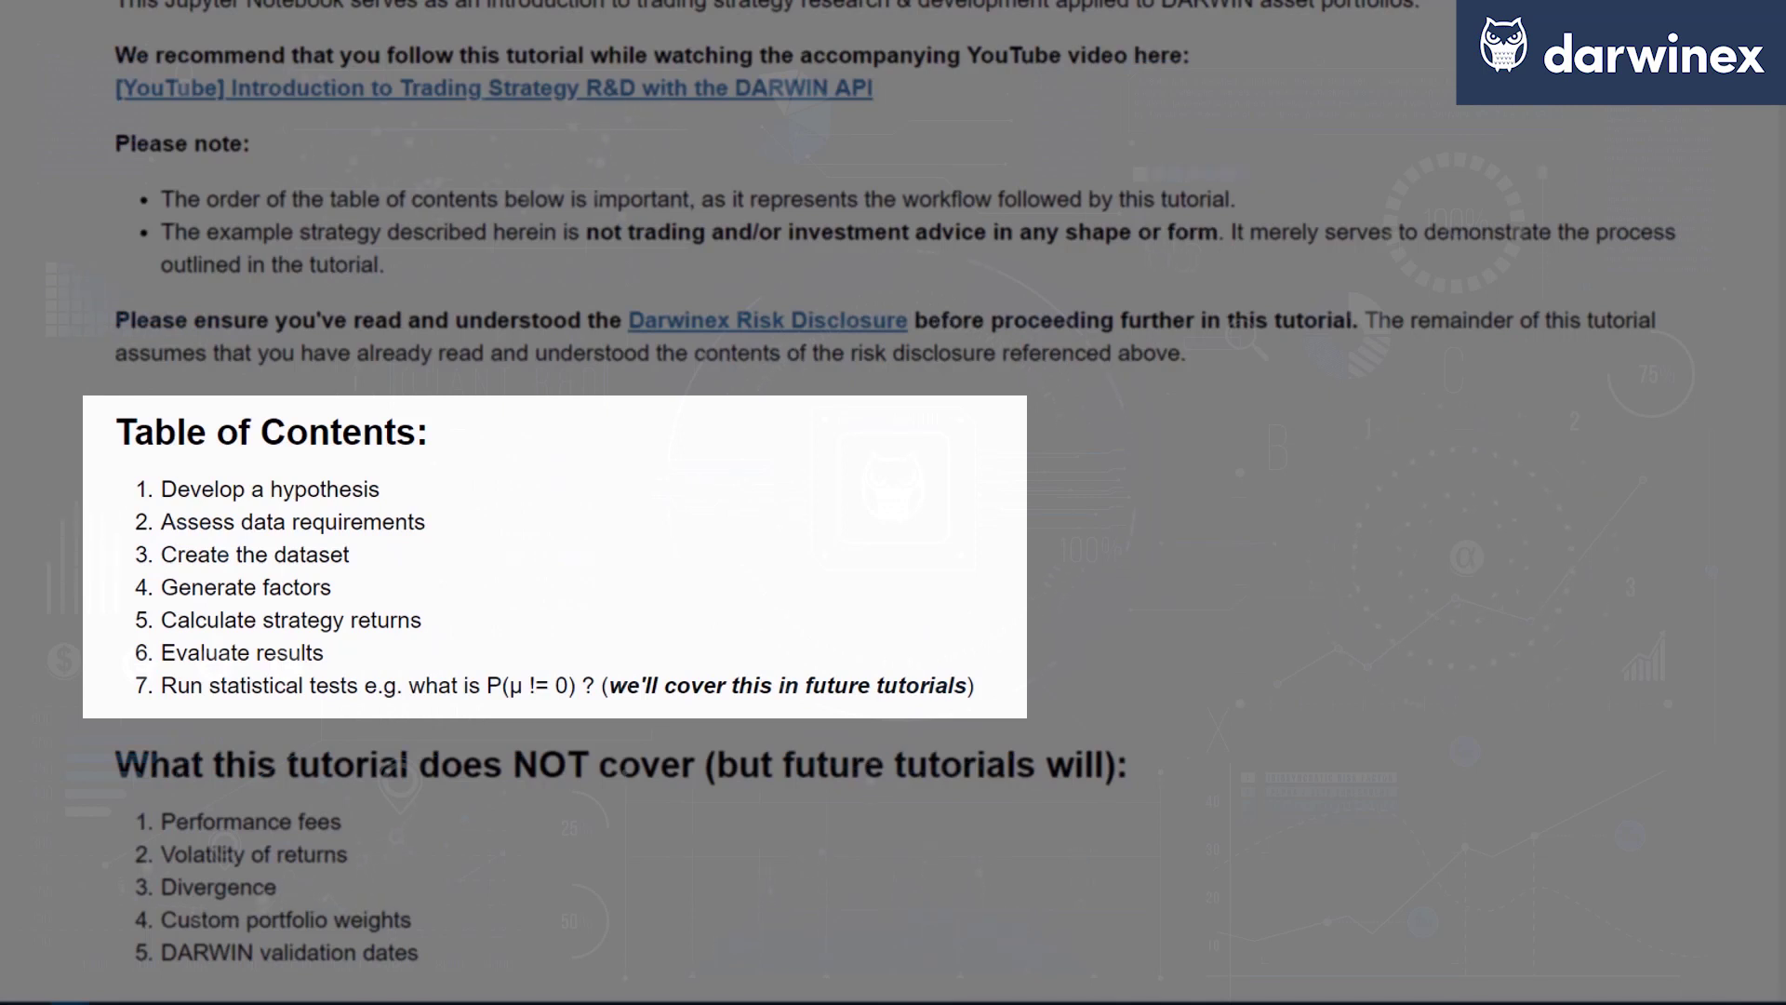
scroll(893, 504, "down", 18)
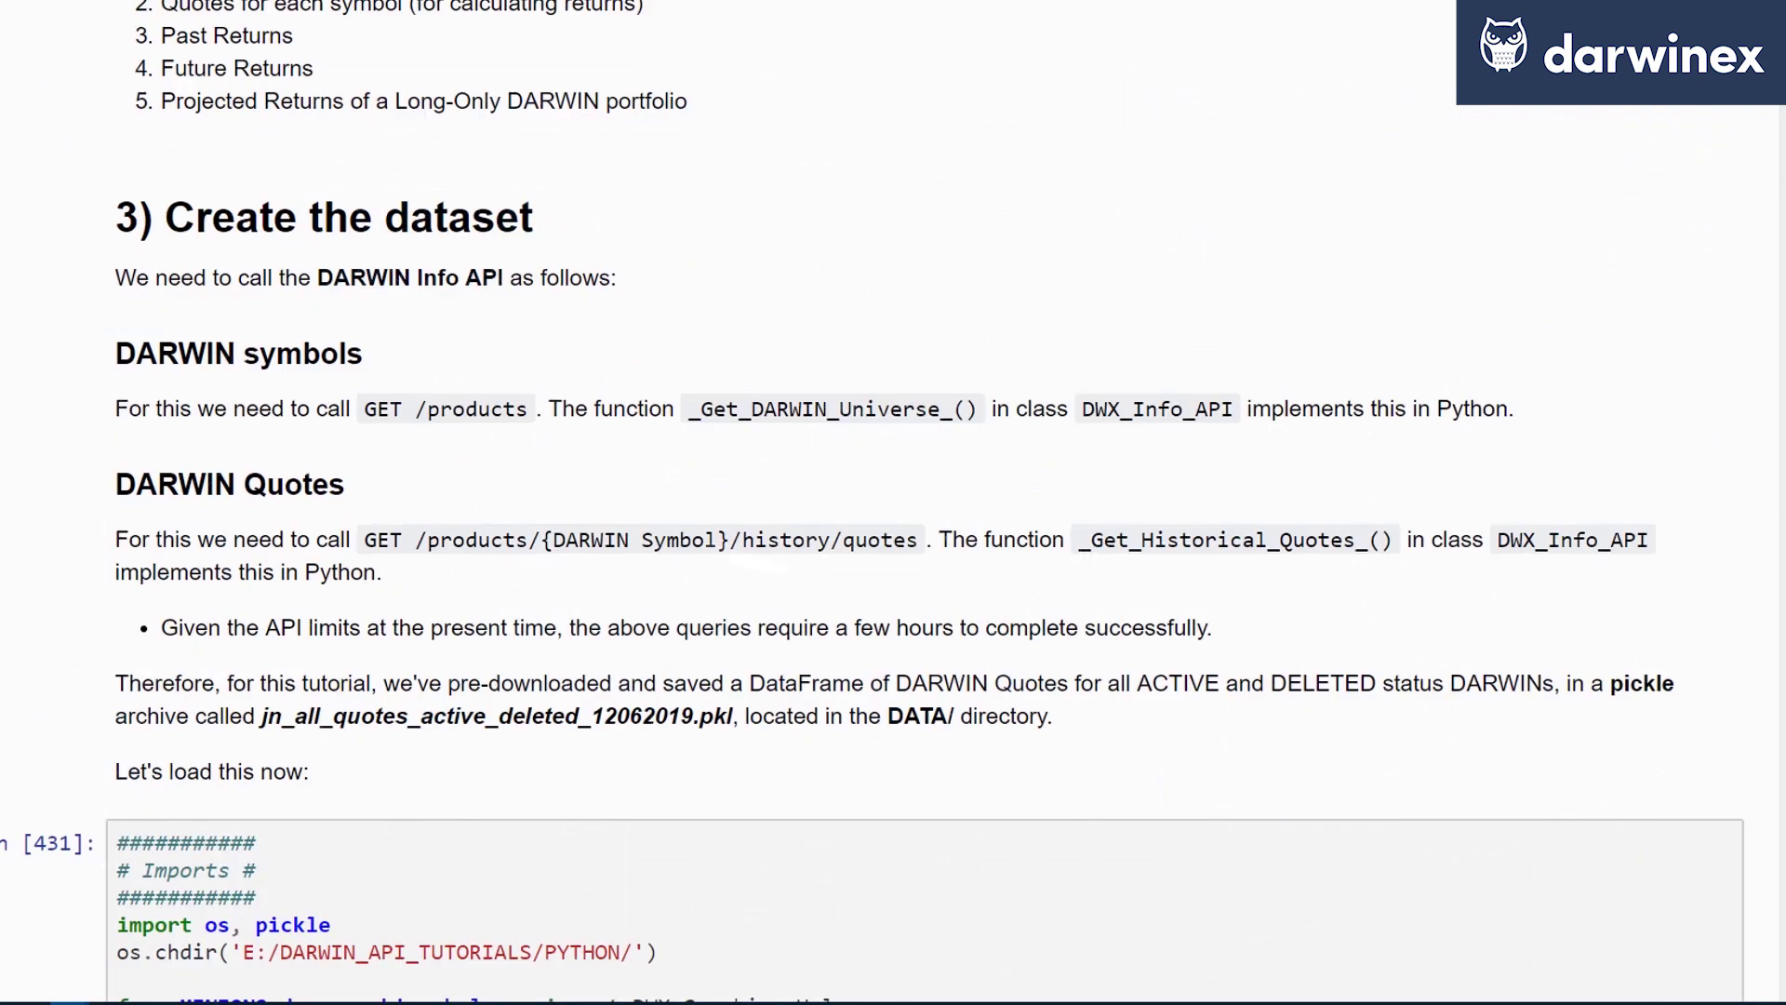
scroll(893, 502, "up", 16)
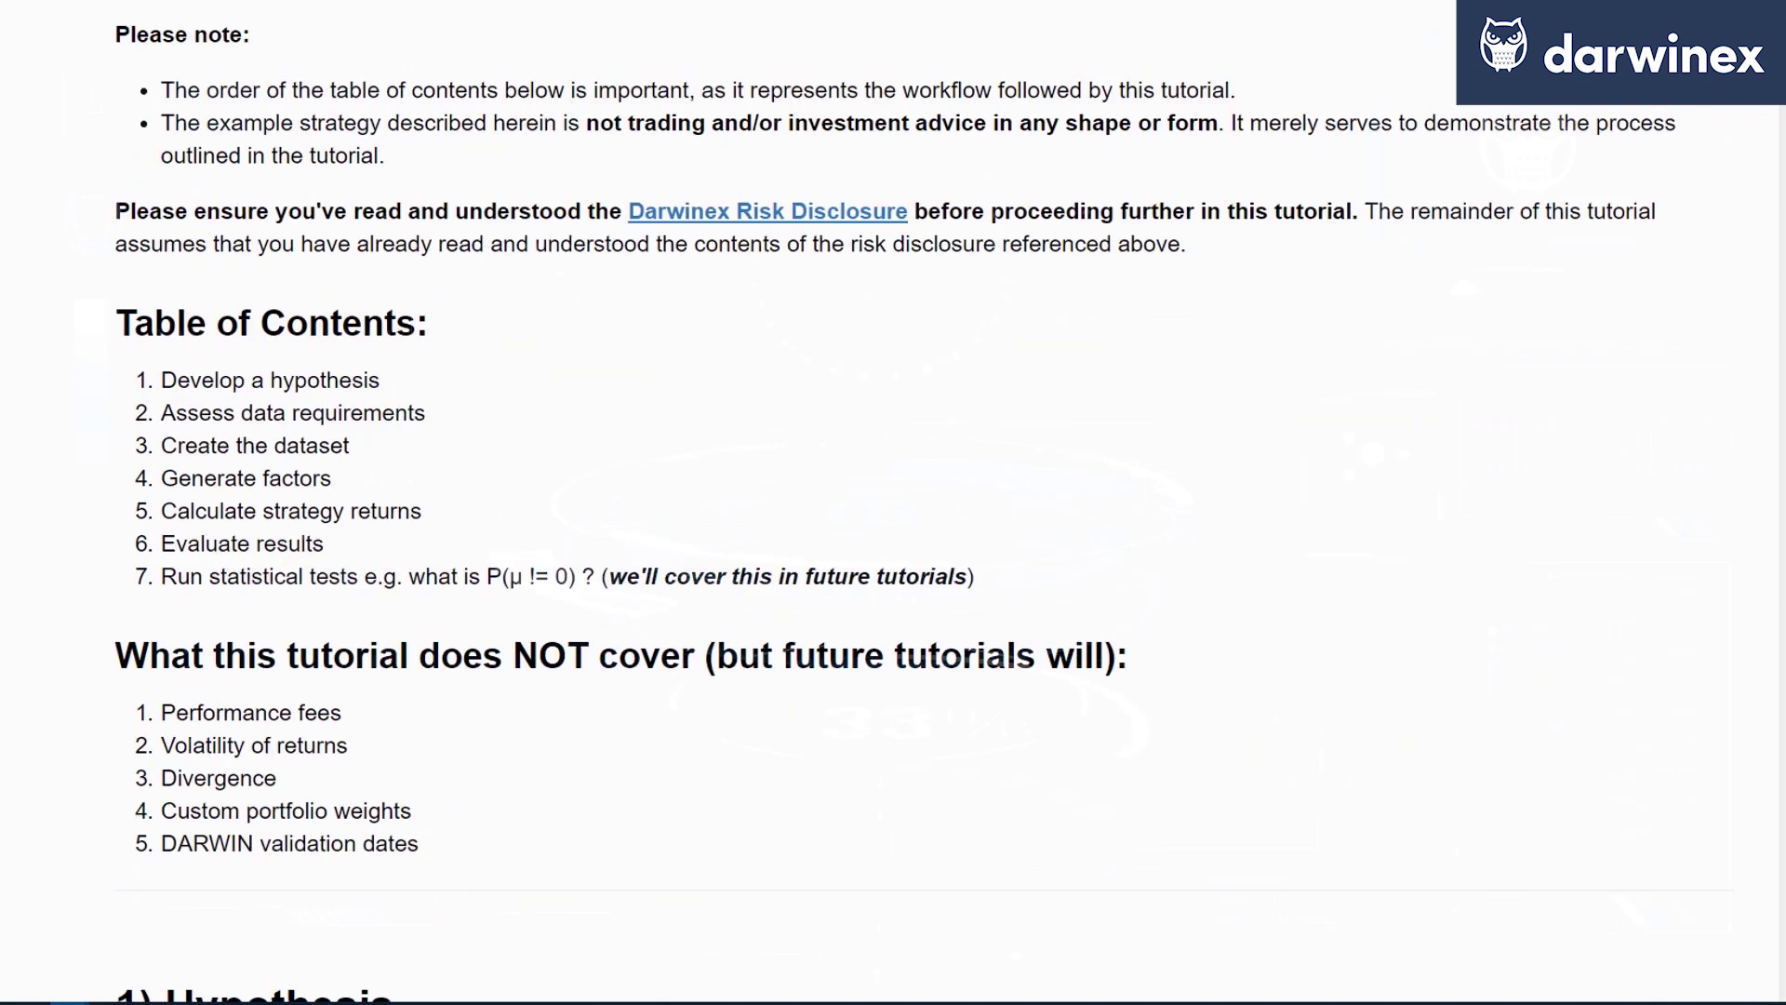
scroll(893, 502, "down", 12)
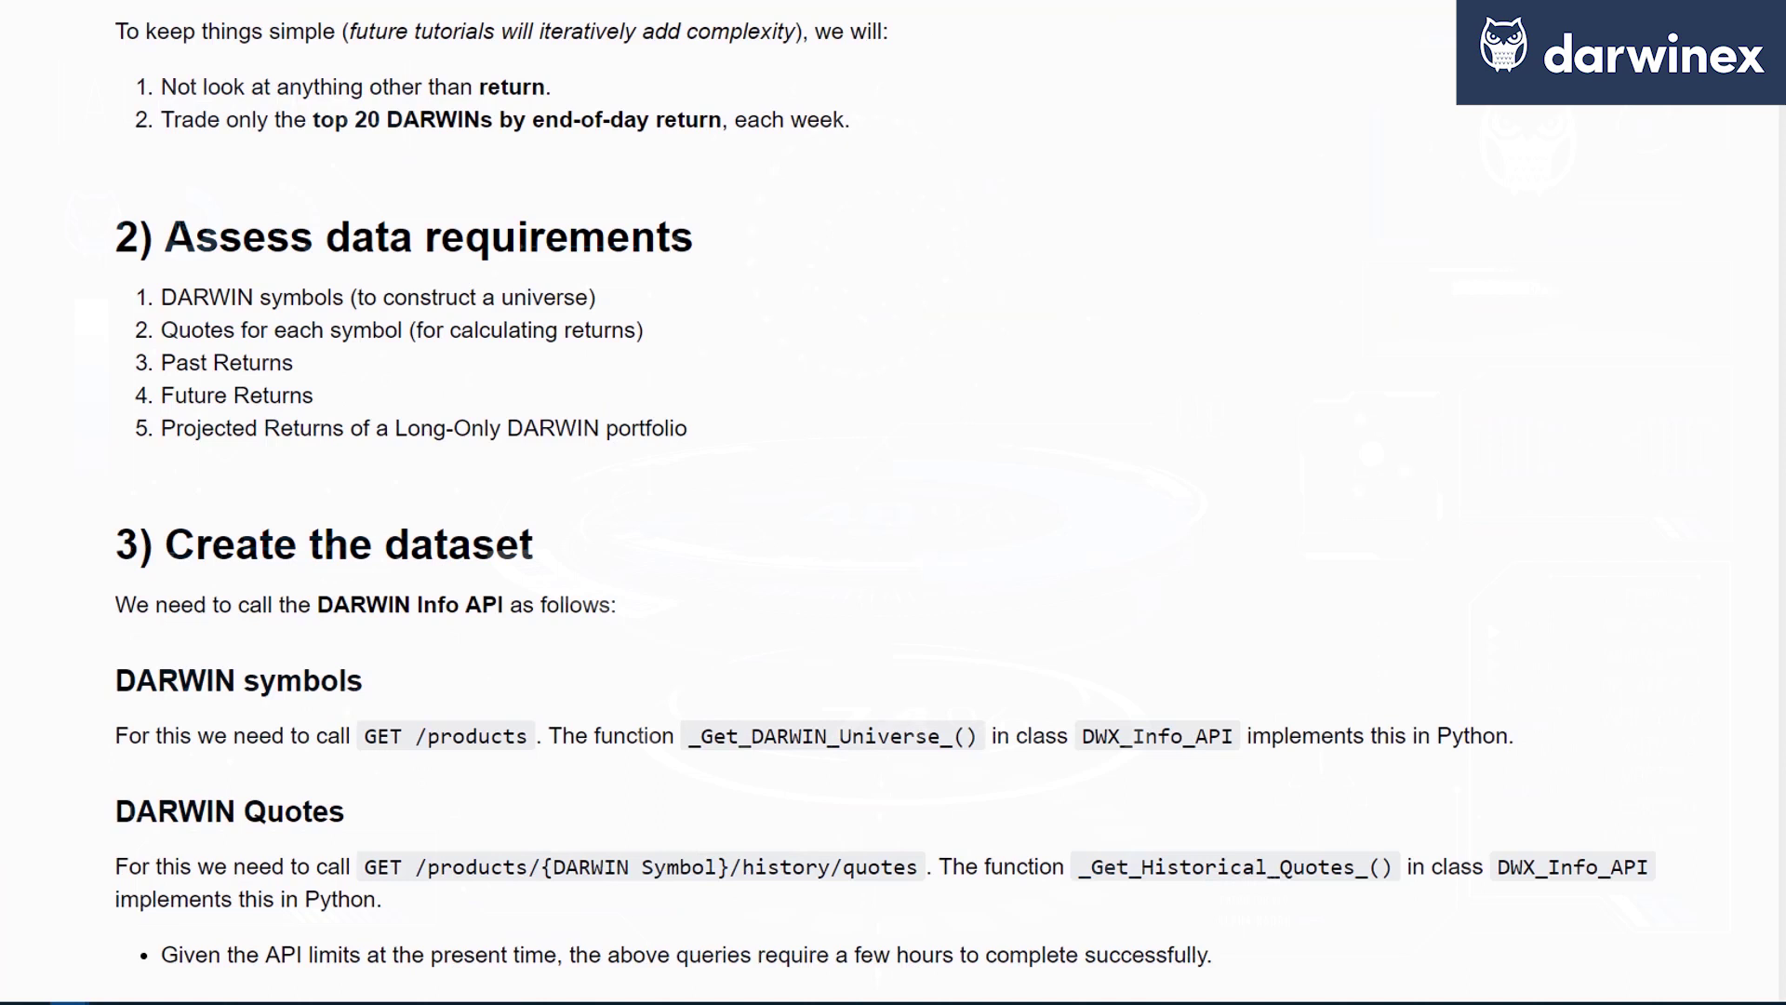
scroll(893, 503, "down", 8)
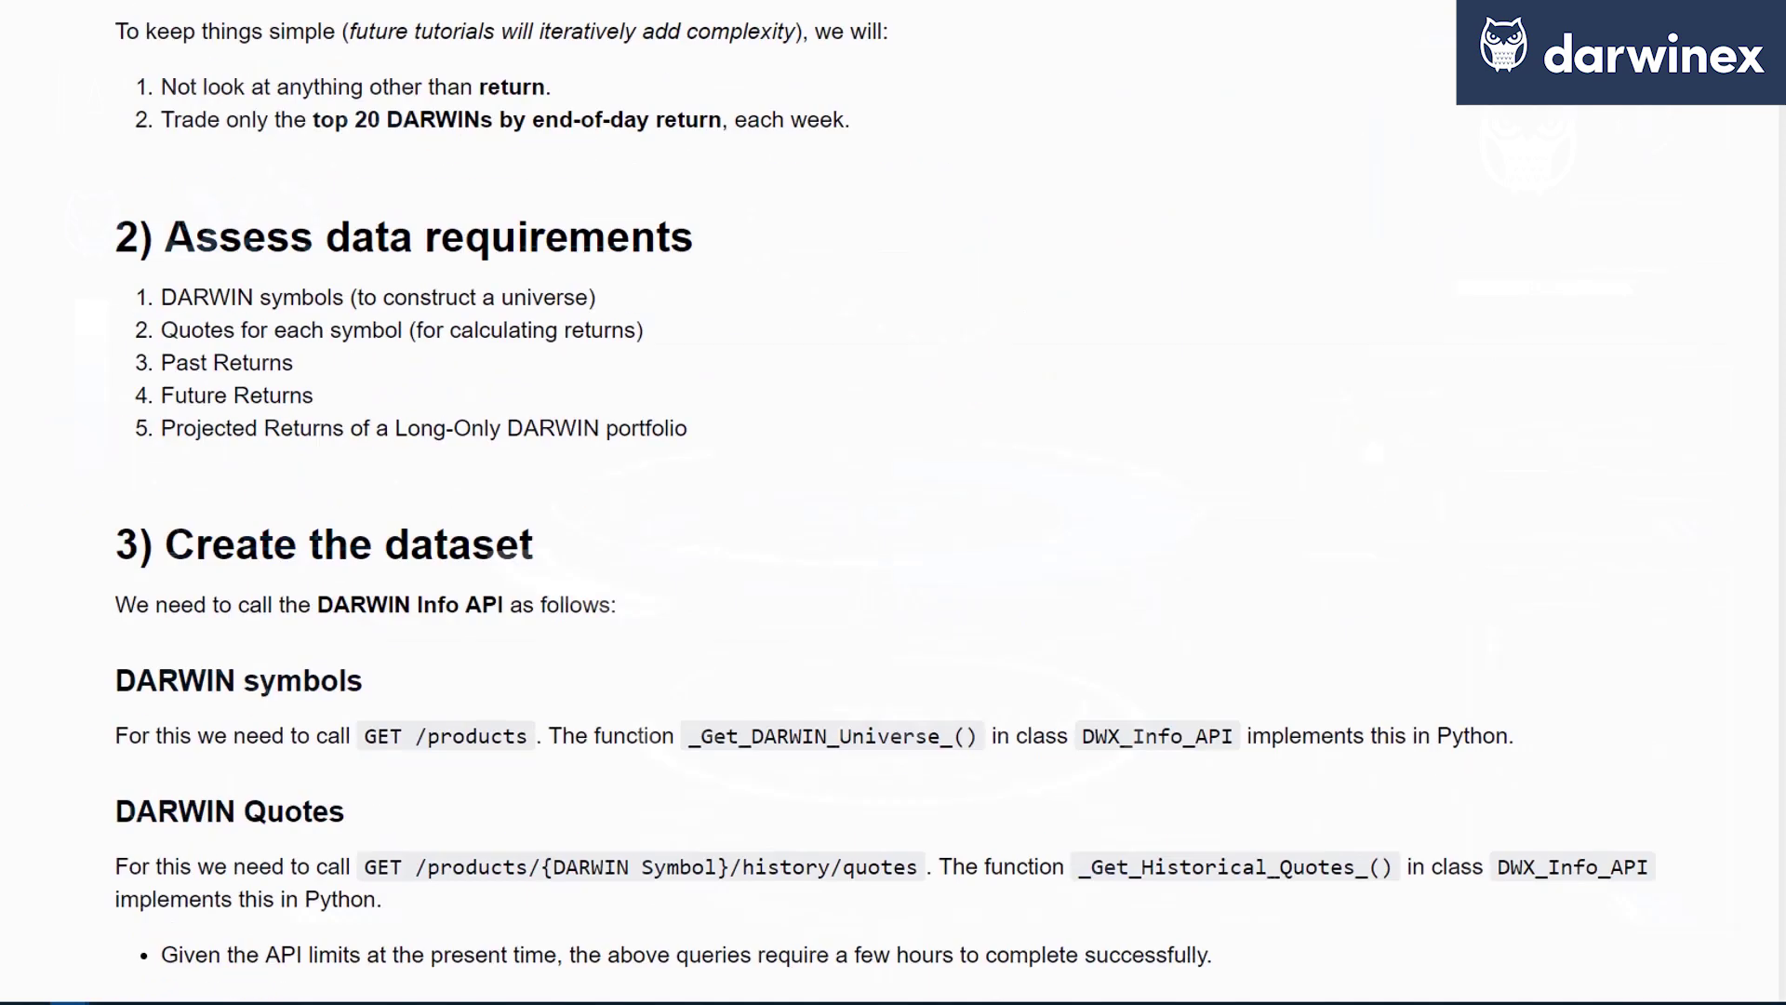
scroll(893, 504, "up", 13)
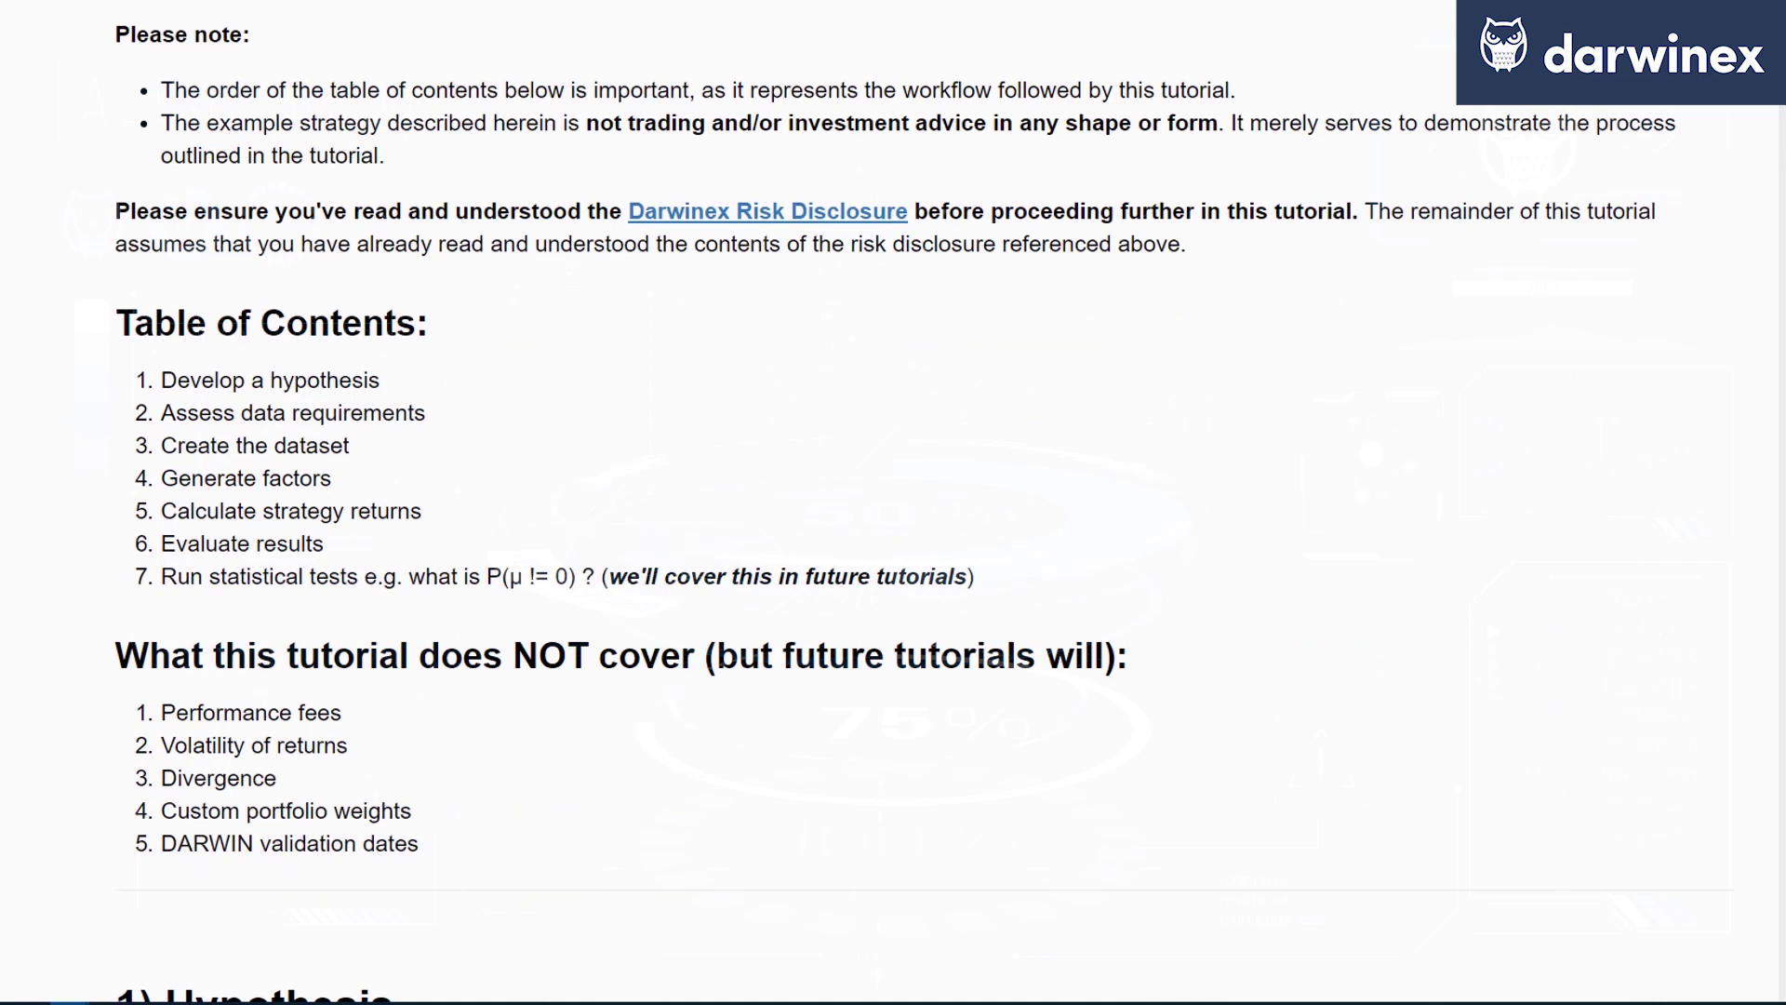
scroll(893, 503, "up", 5)
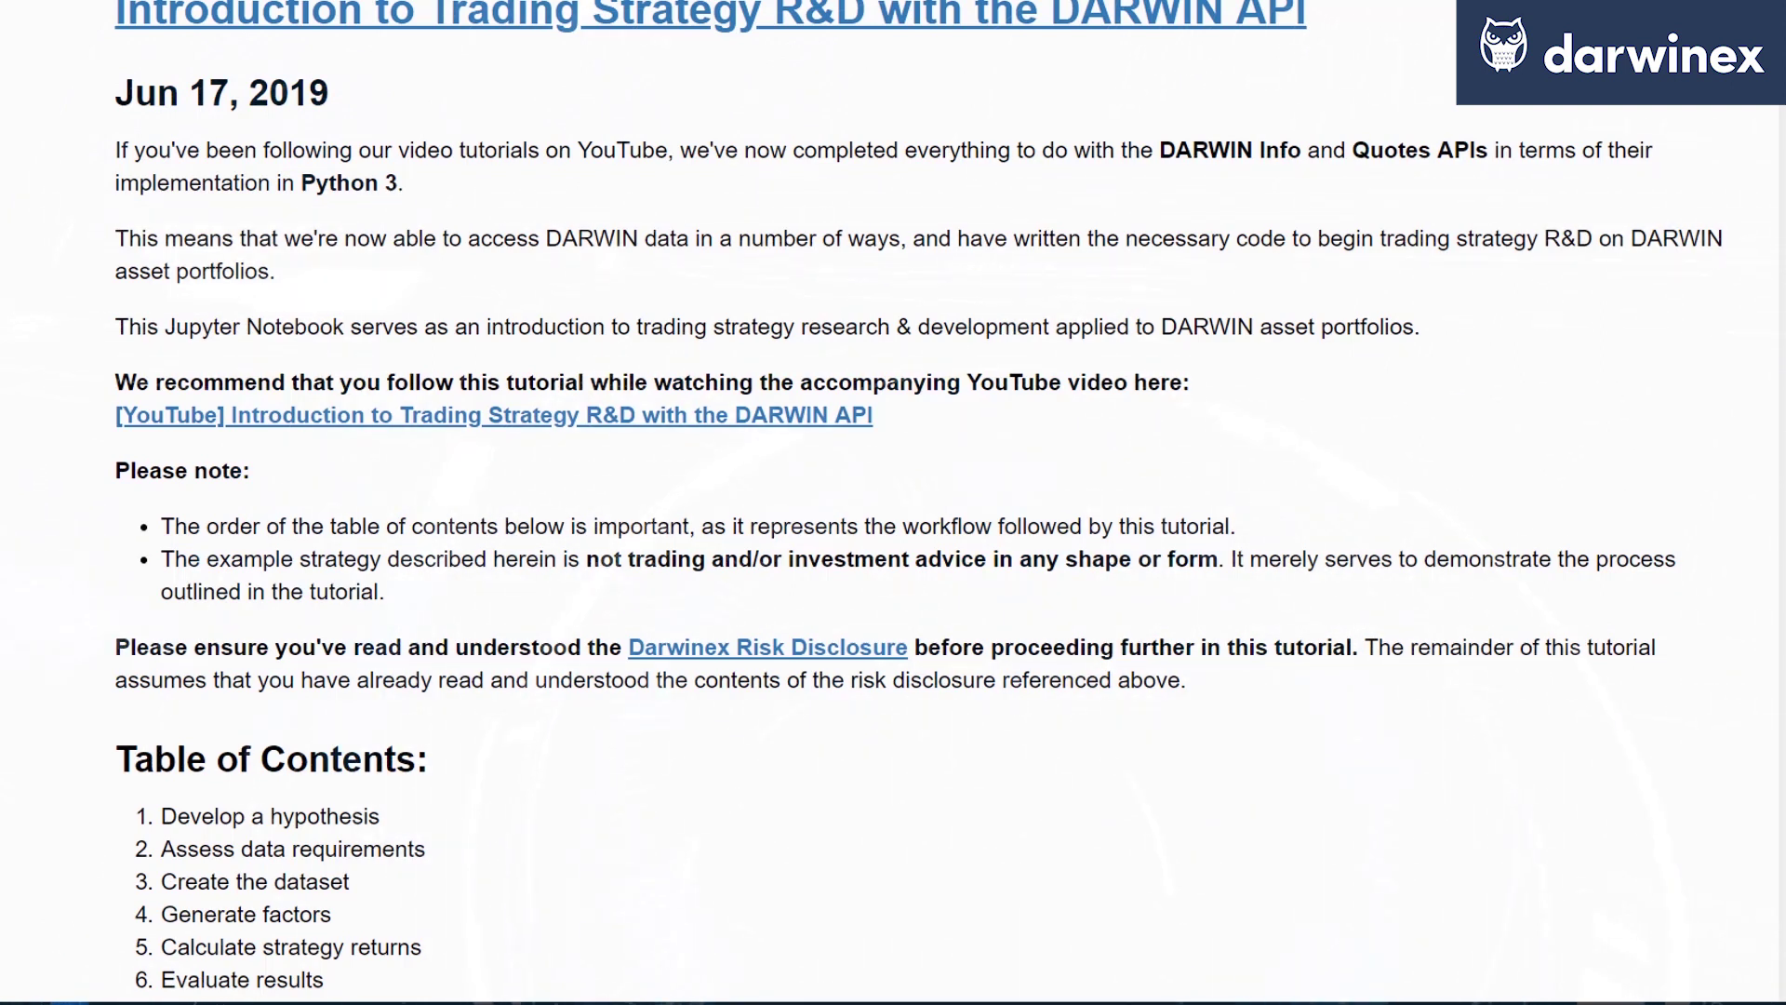
Highlight 'Calculate strategy returns' and the word 'factors' in the Table of Contents
scroll(893, 502, "down", 3)
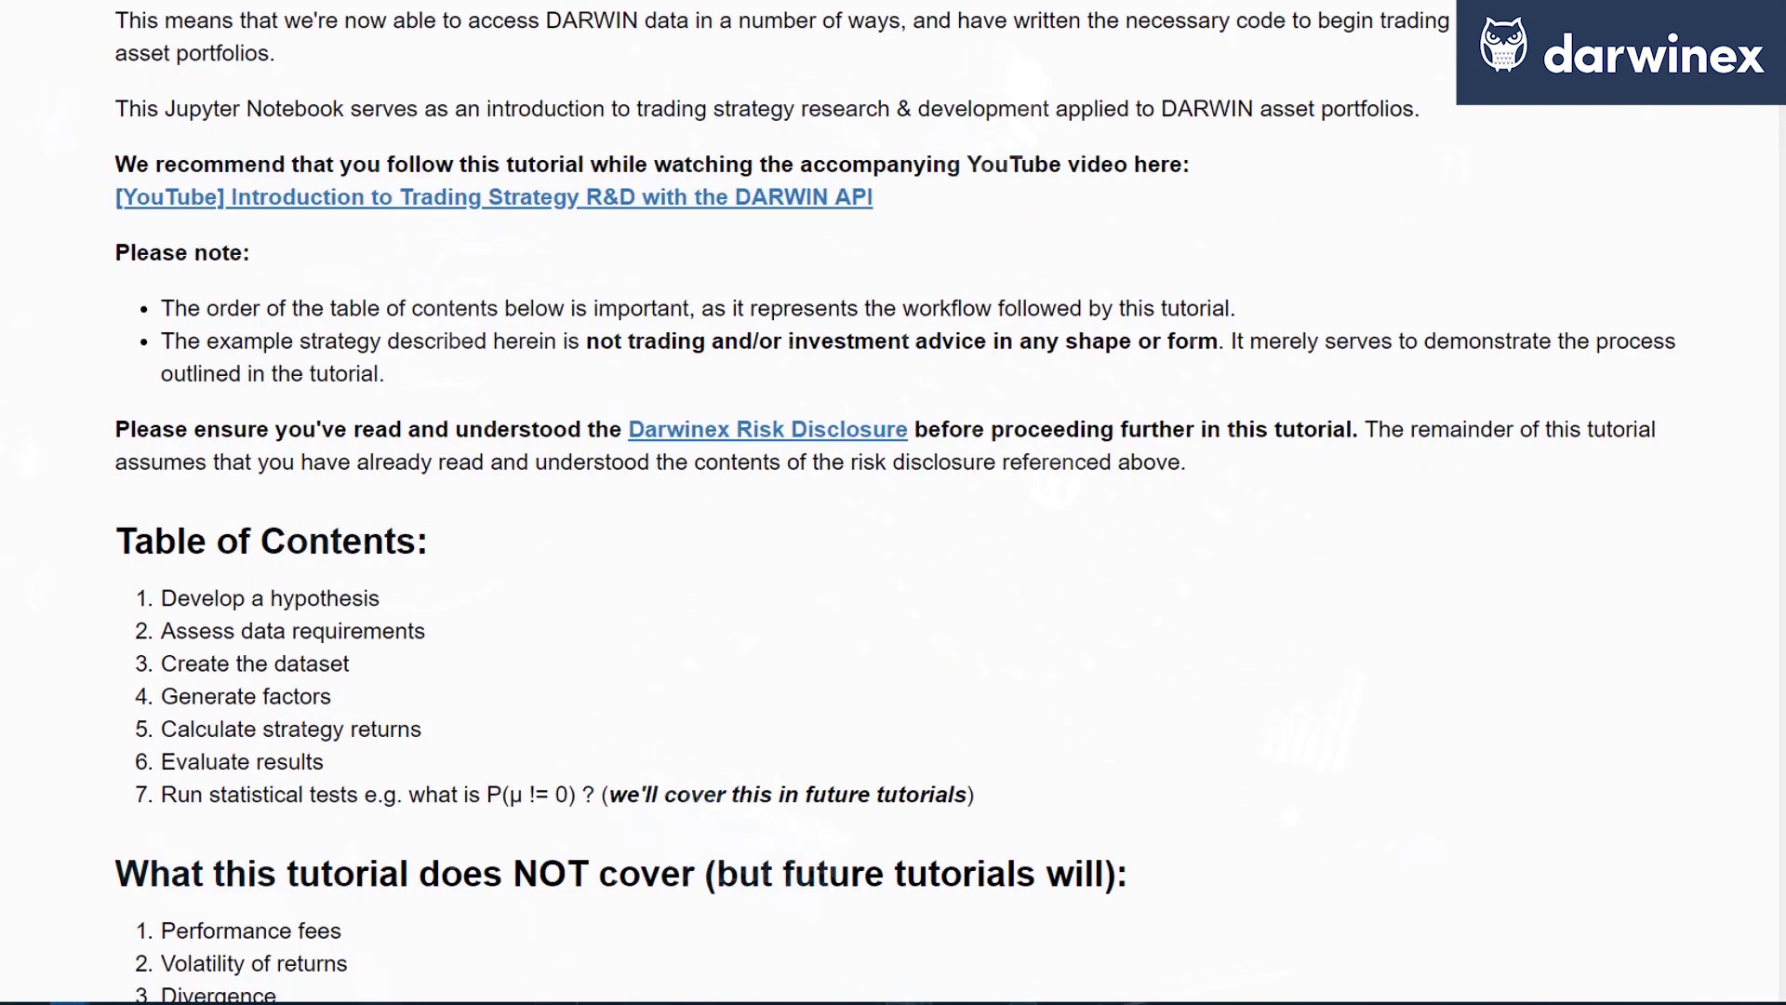
scroll(894, 502, "down", 1)
scroll(894, 504, "down", 3)
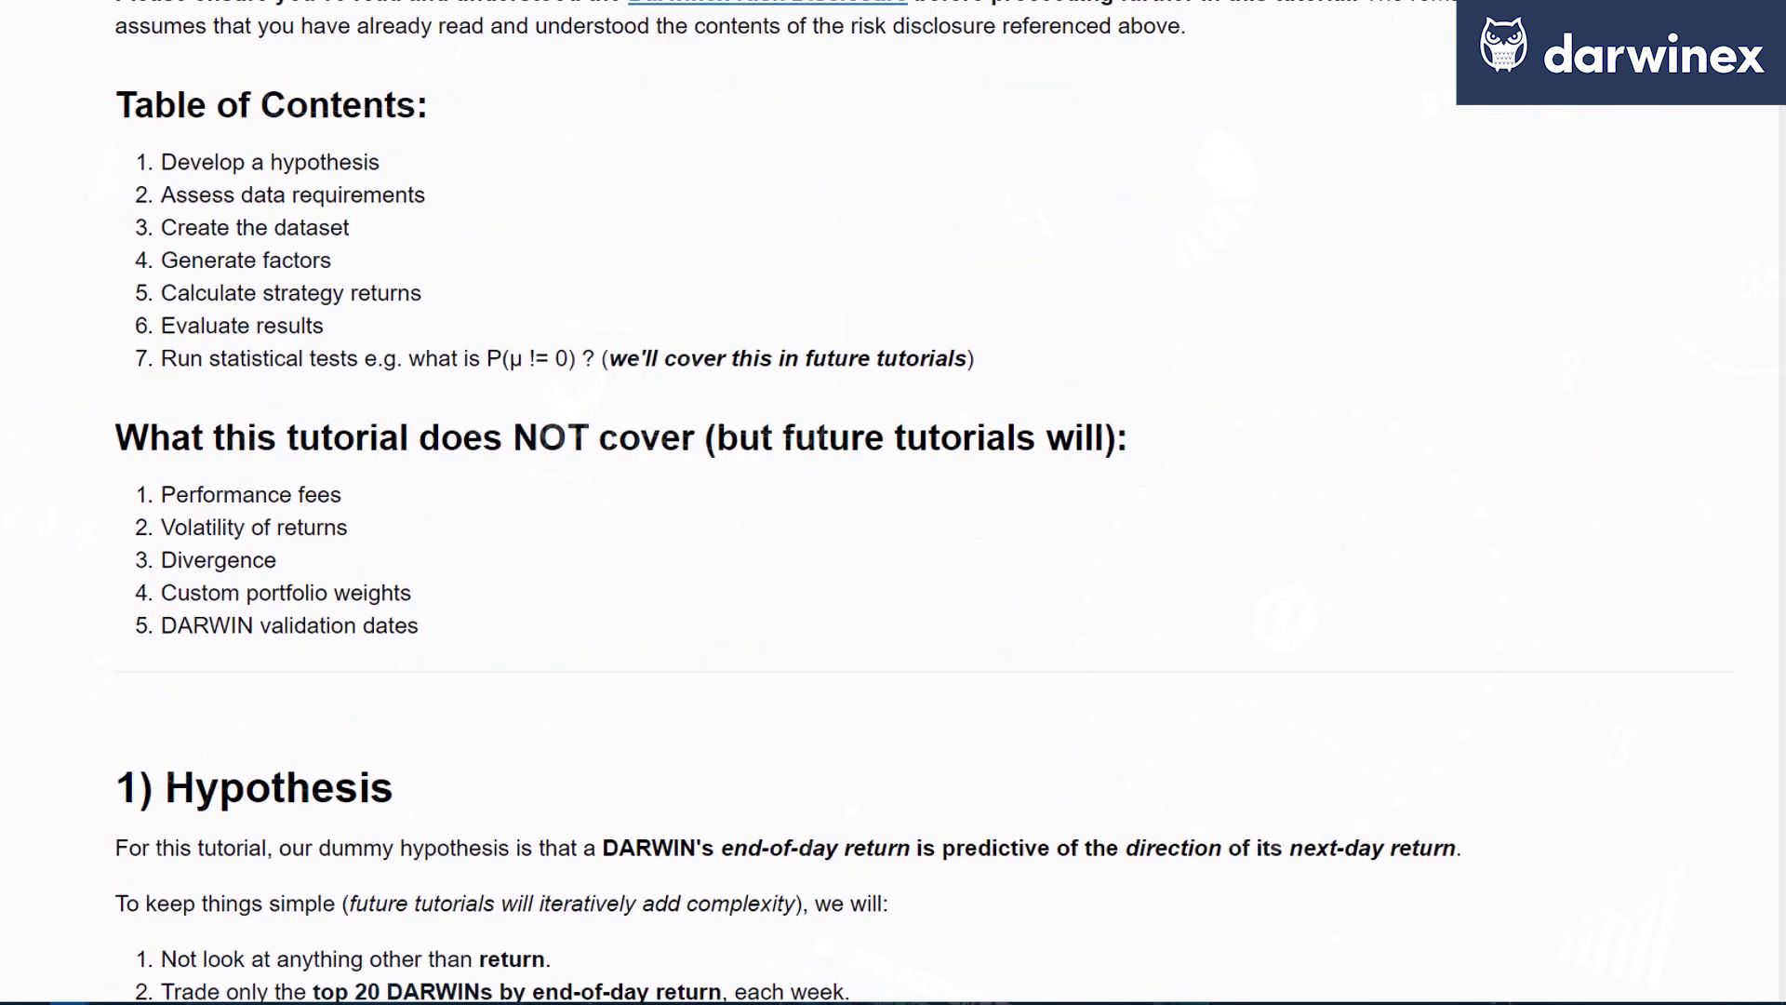
left_click_drag(178, 293, 410, 293)
double_click(297, 260)
Move down through the notebook toward the strategy-testing section
scroll(894, 503, "down", 15)
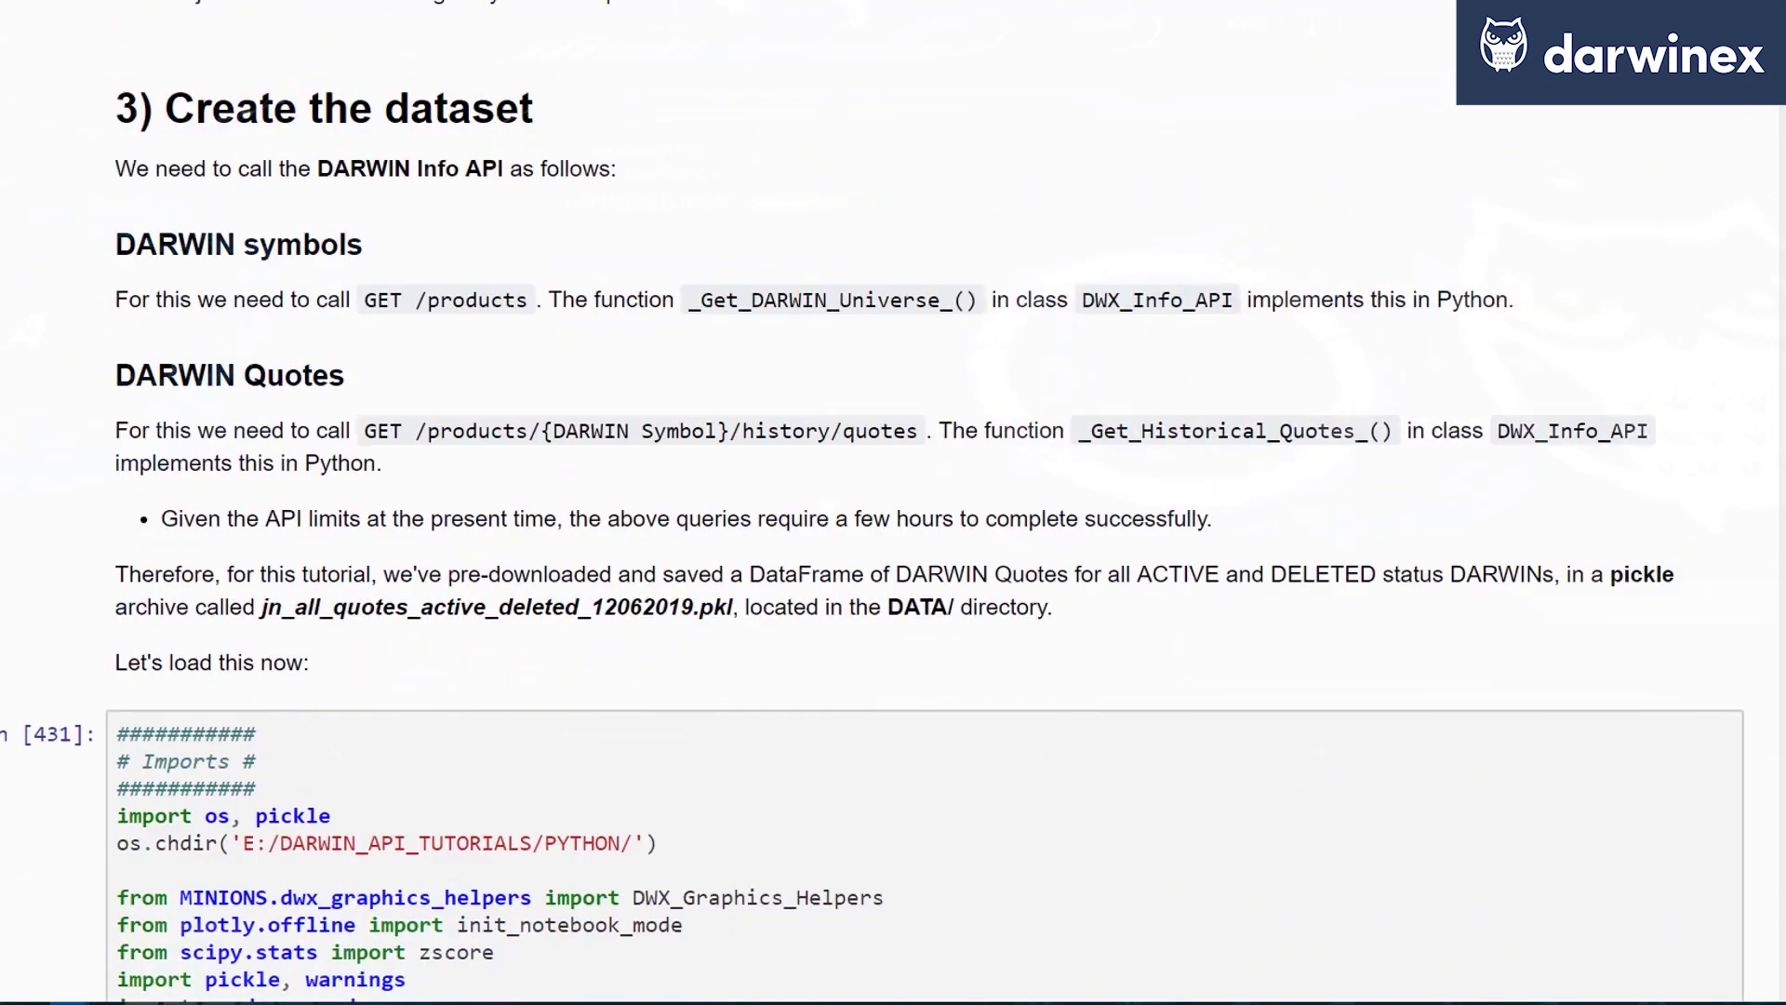
scroll(893, 502, "down", 20)
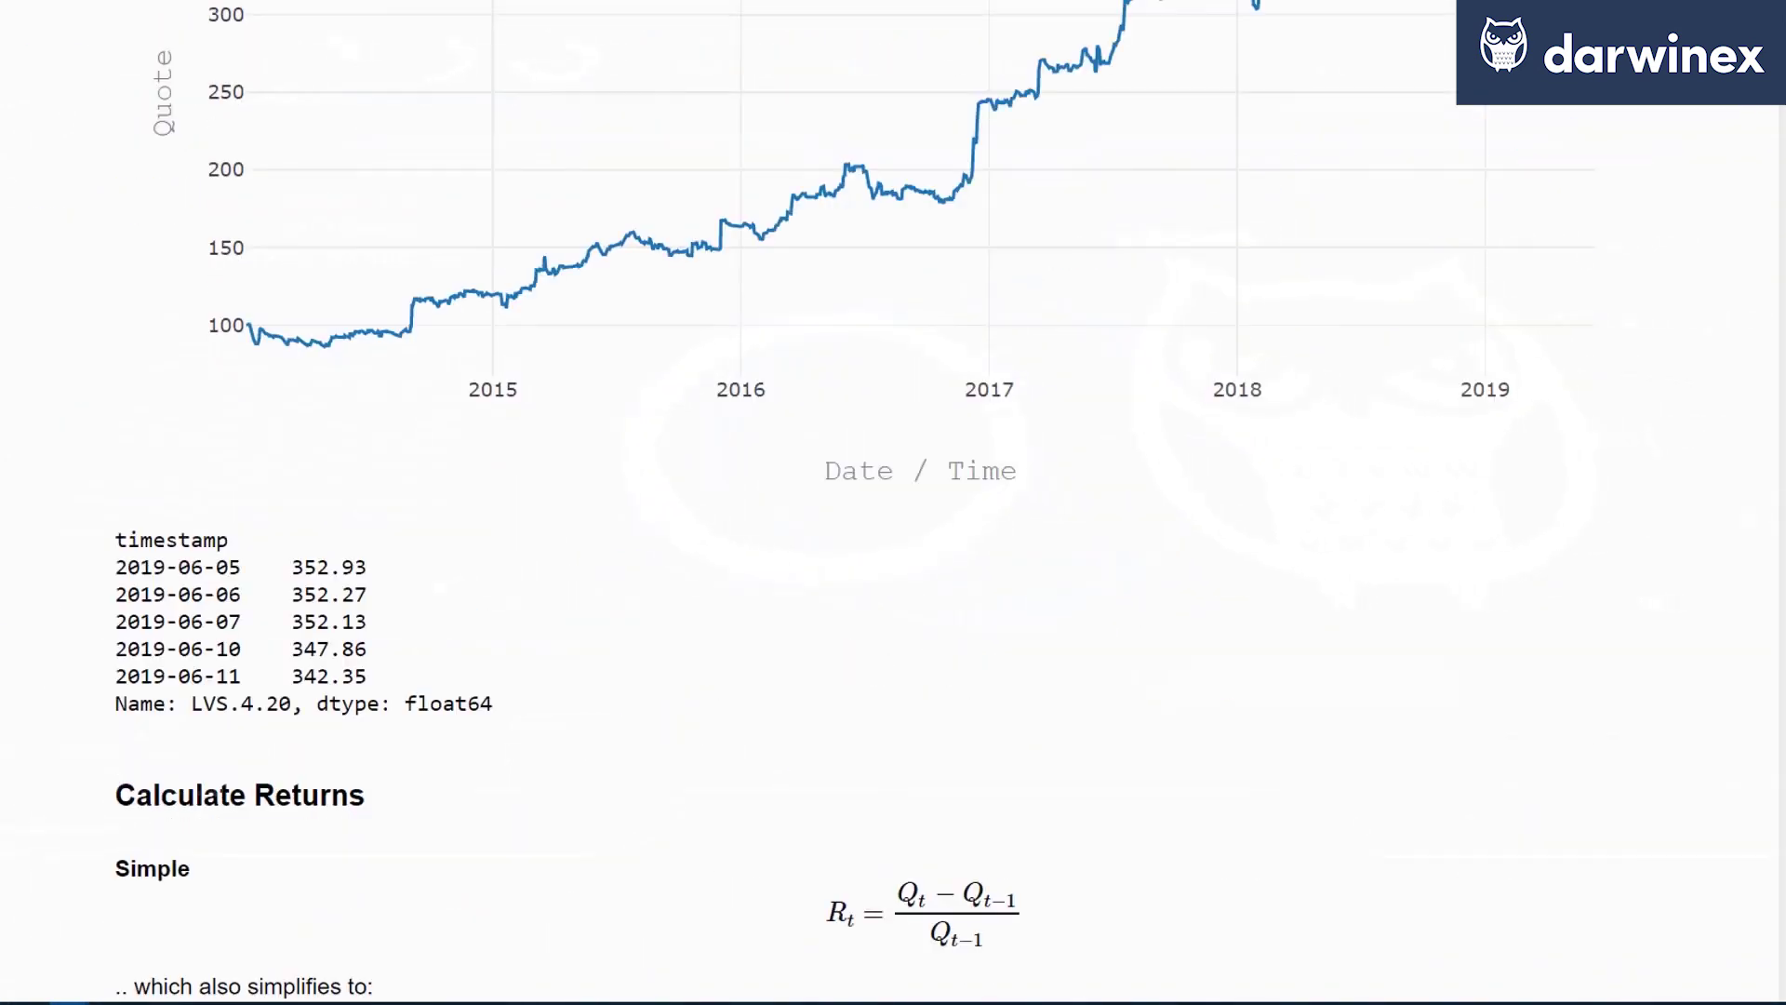
scroll(893, 502, "down", 20)
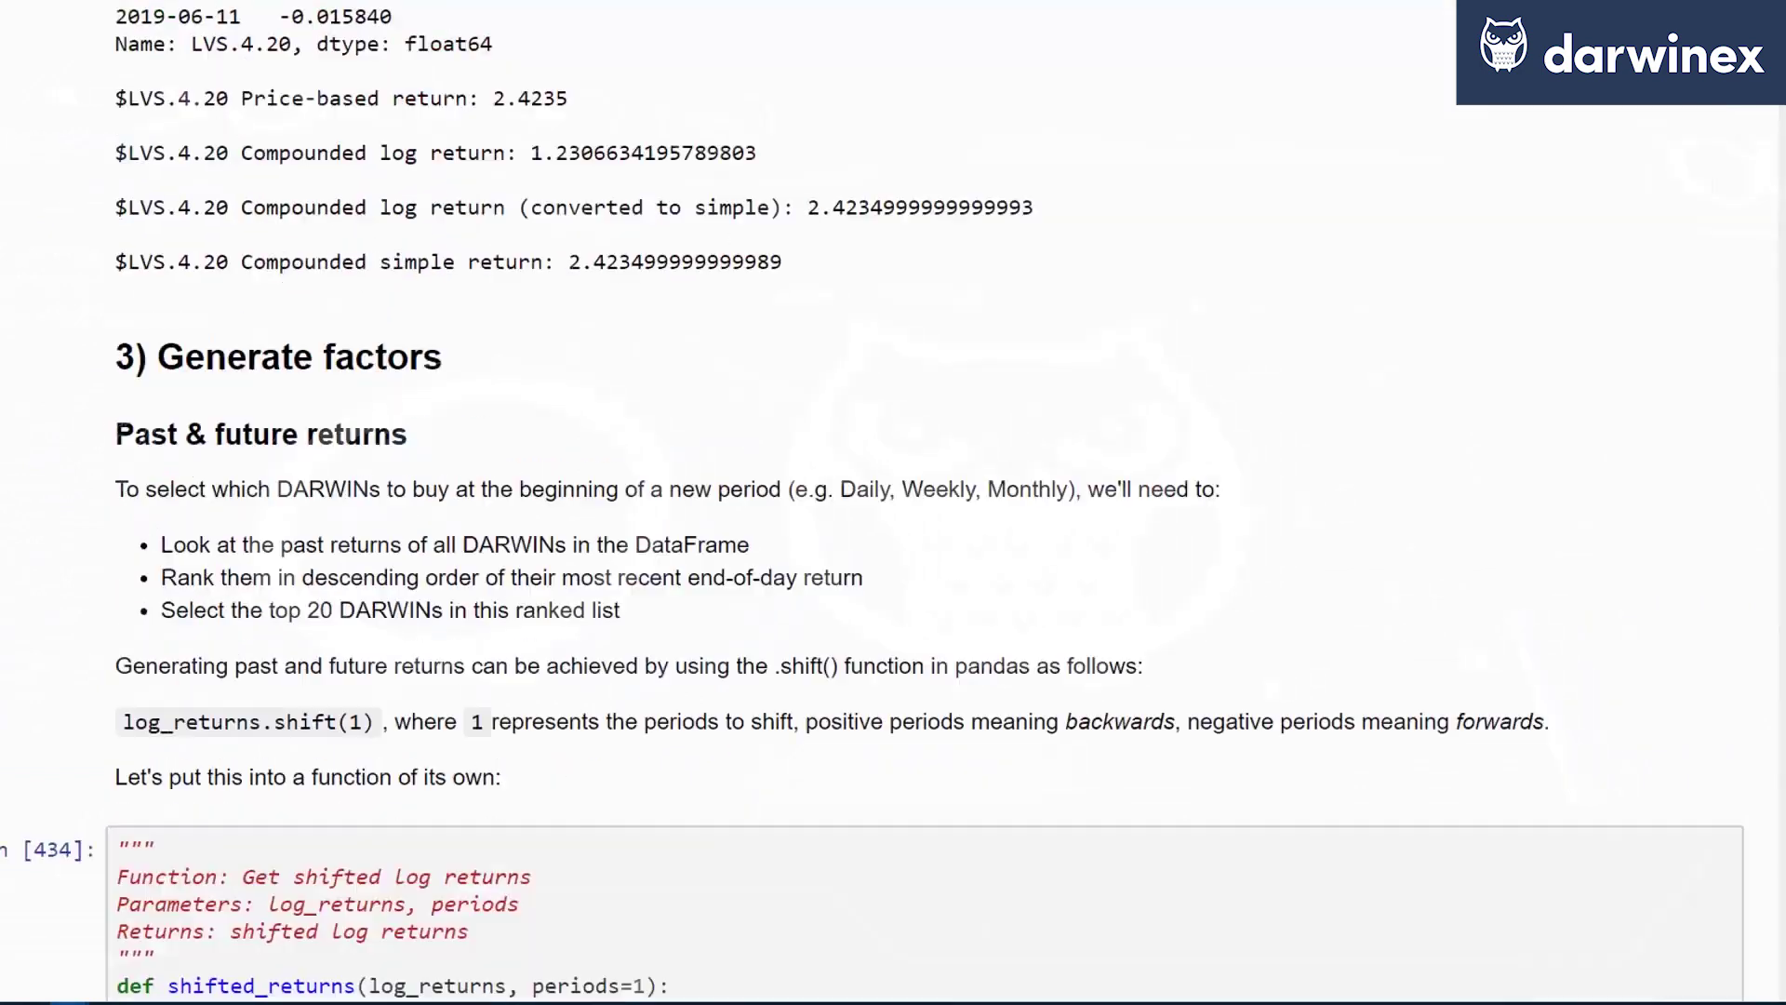
scroll(895, 502, "down", 20)
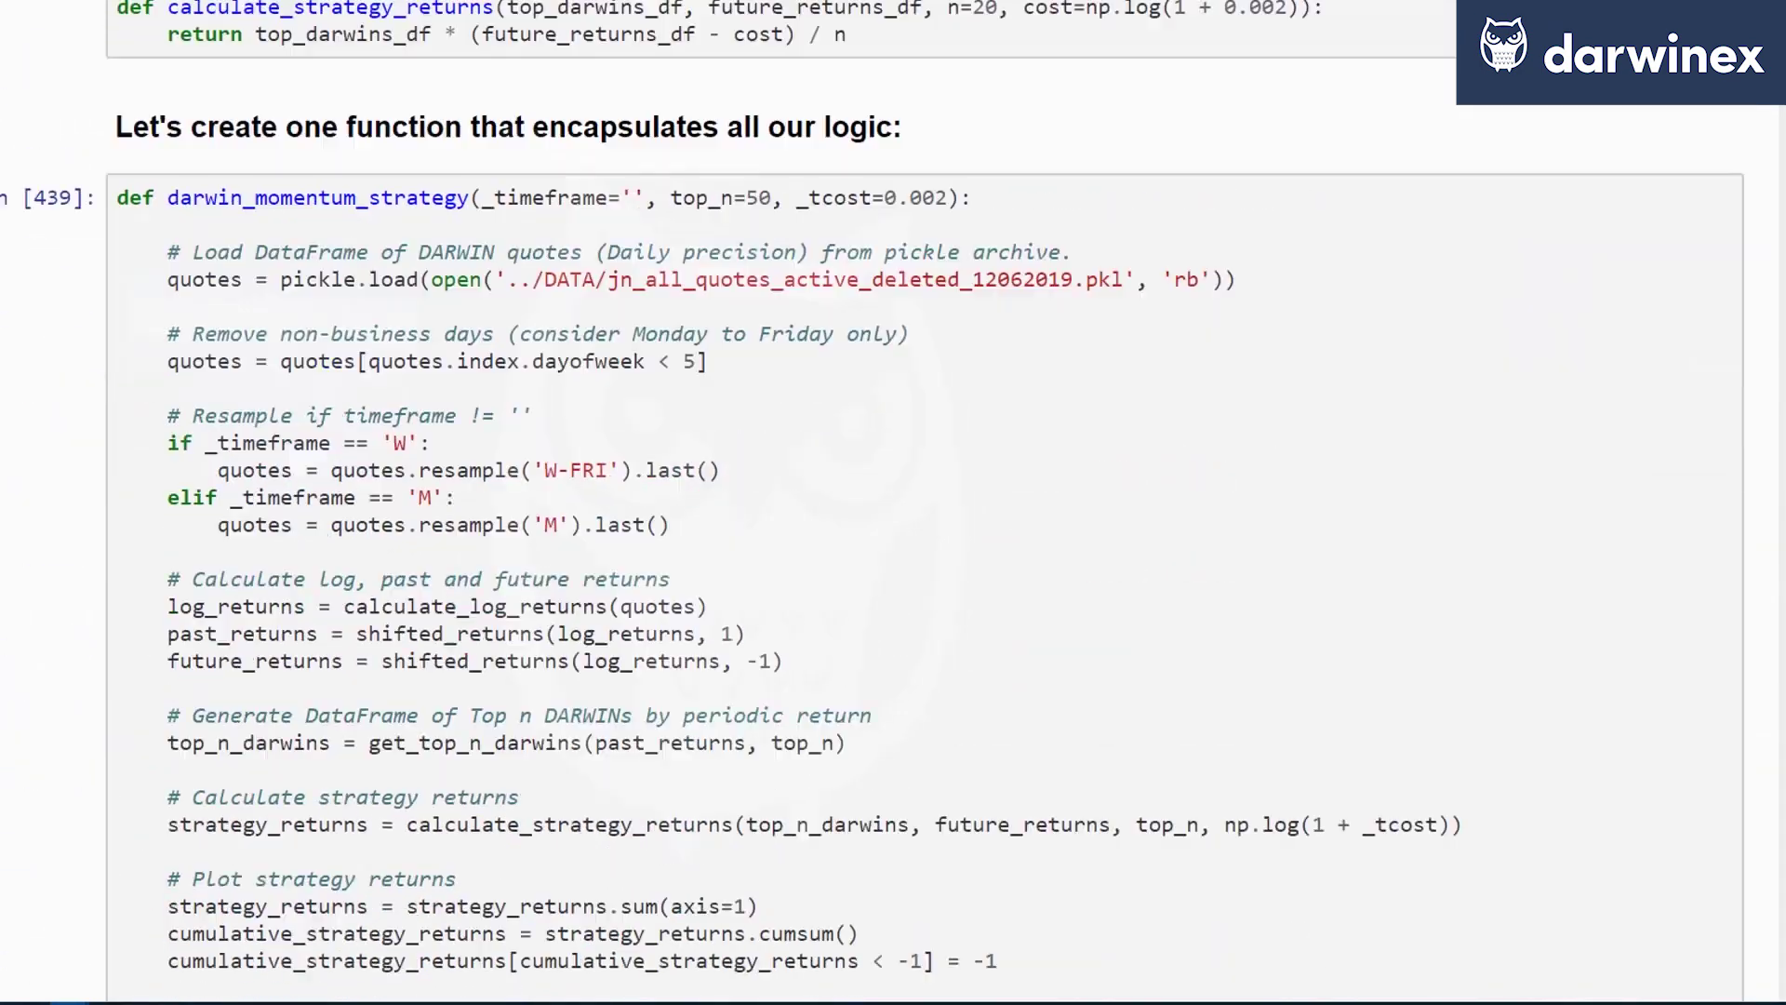
scroll(893, 503, "down", 10)
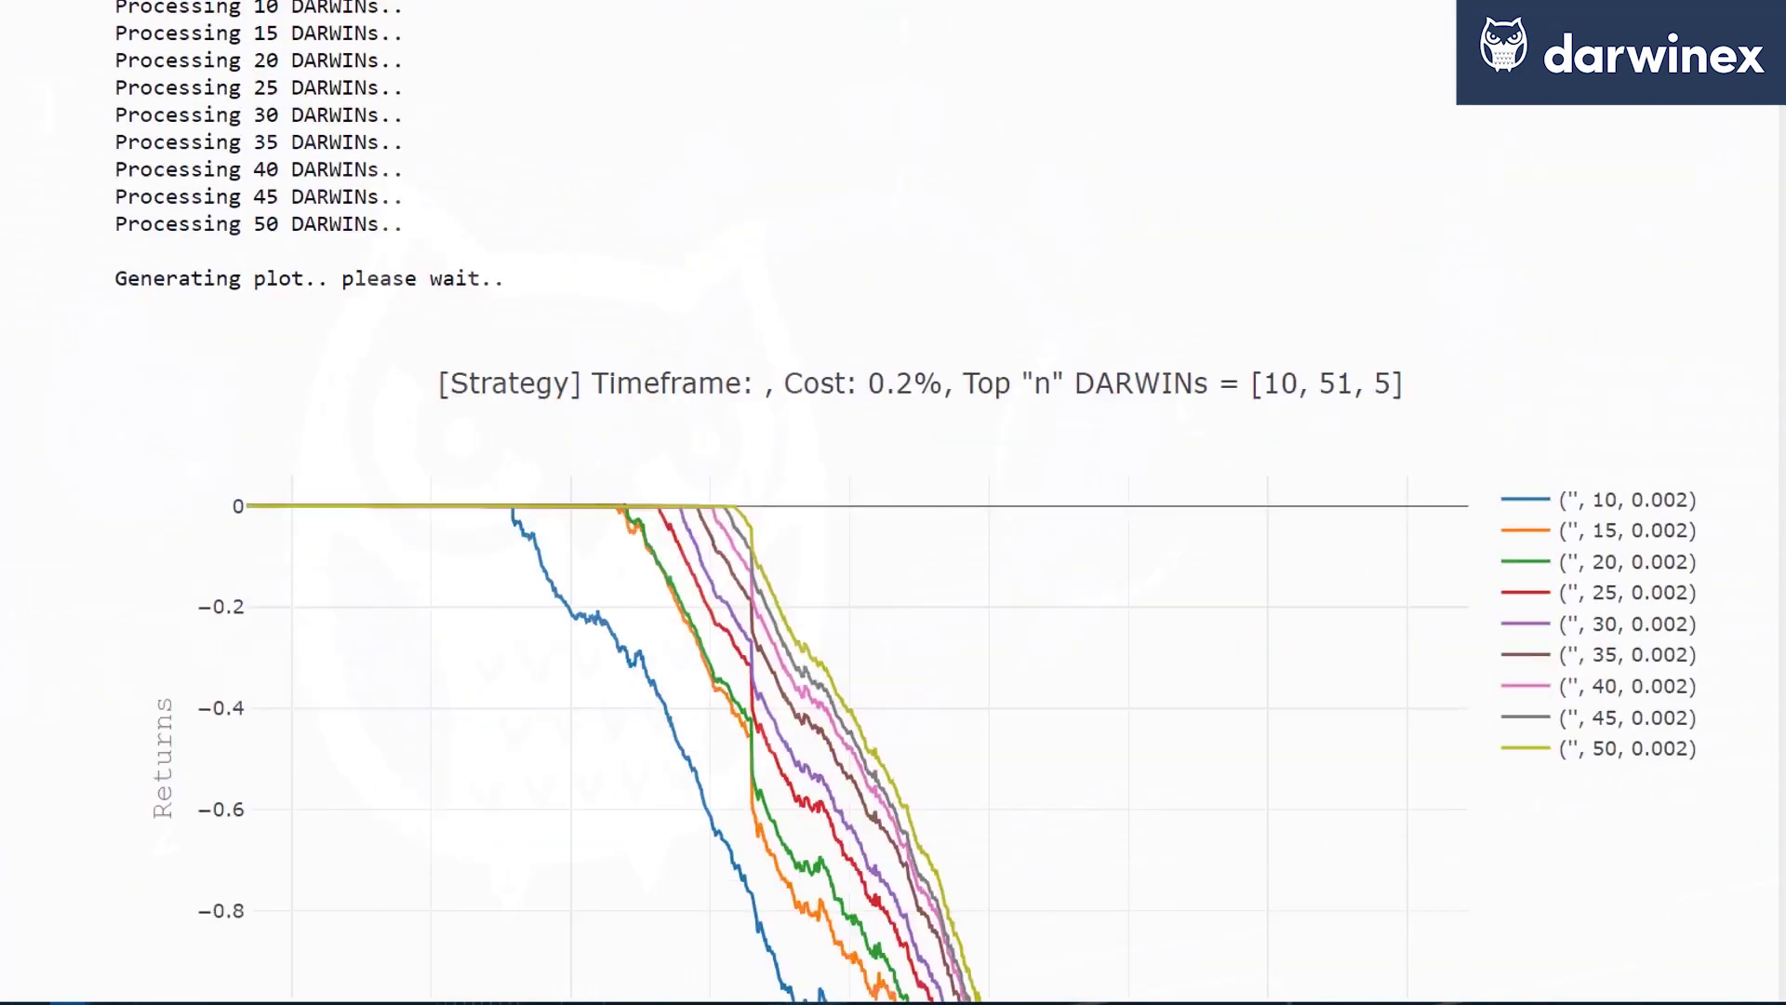
scroll(893, 502, "down", 3)
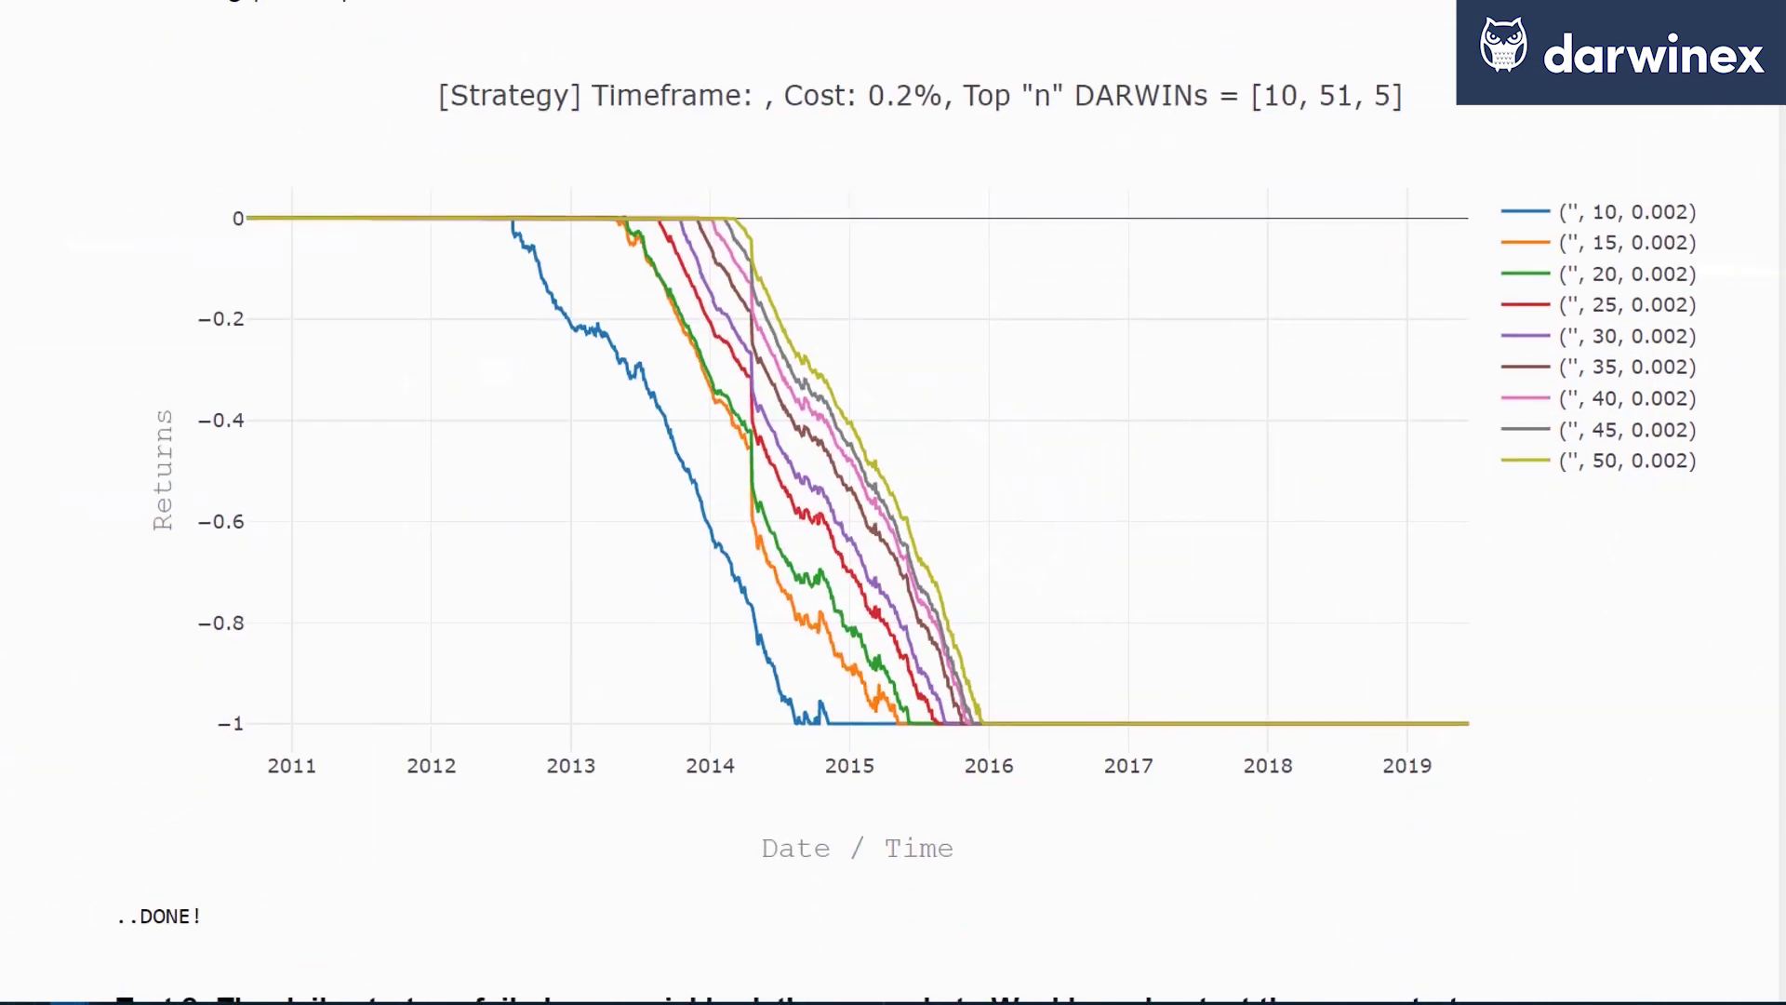
scroll(893, 503, "up", 15)
scroll(893, 502, "up", 10)
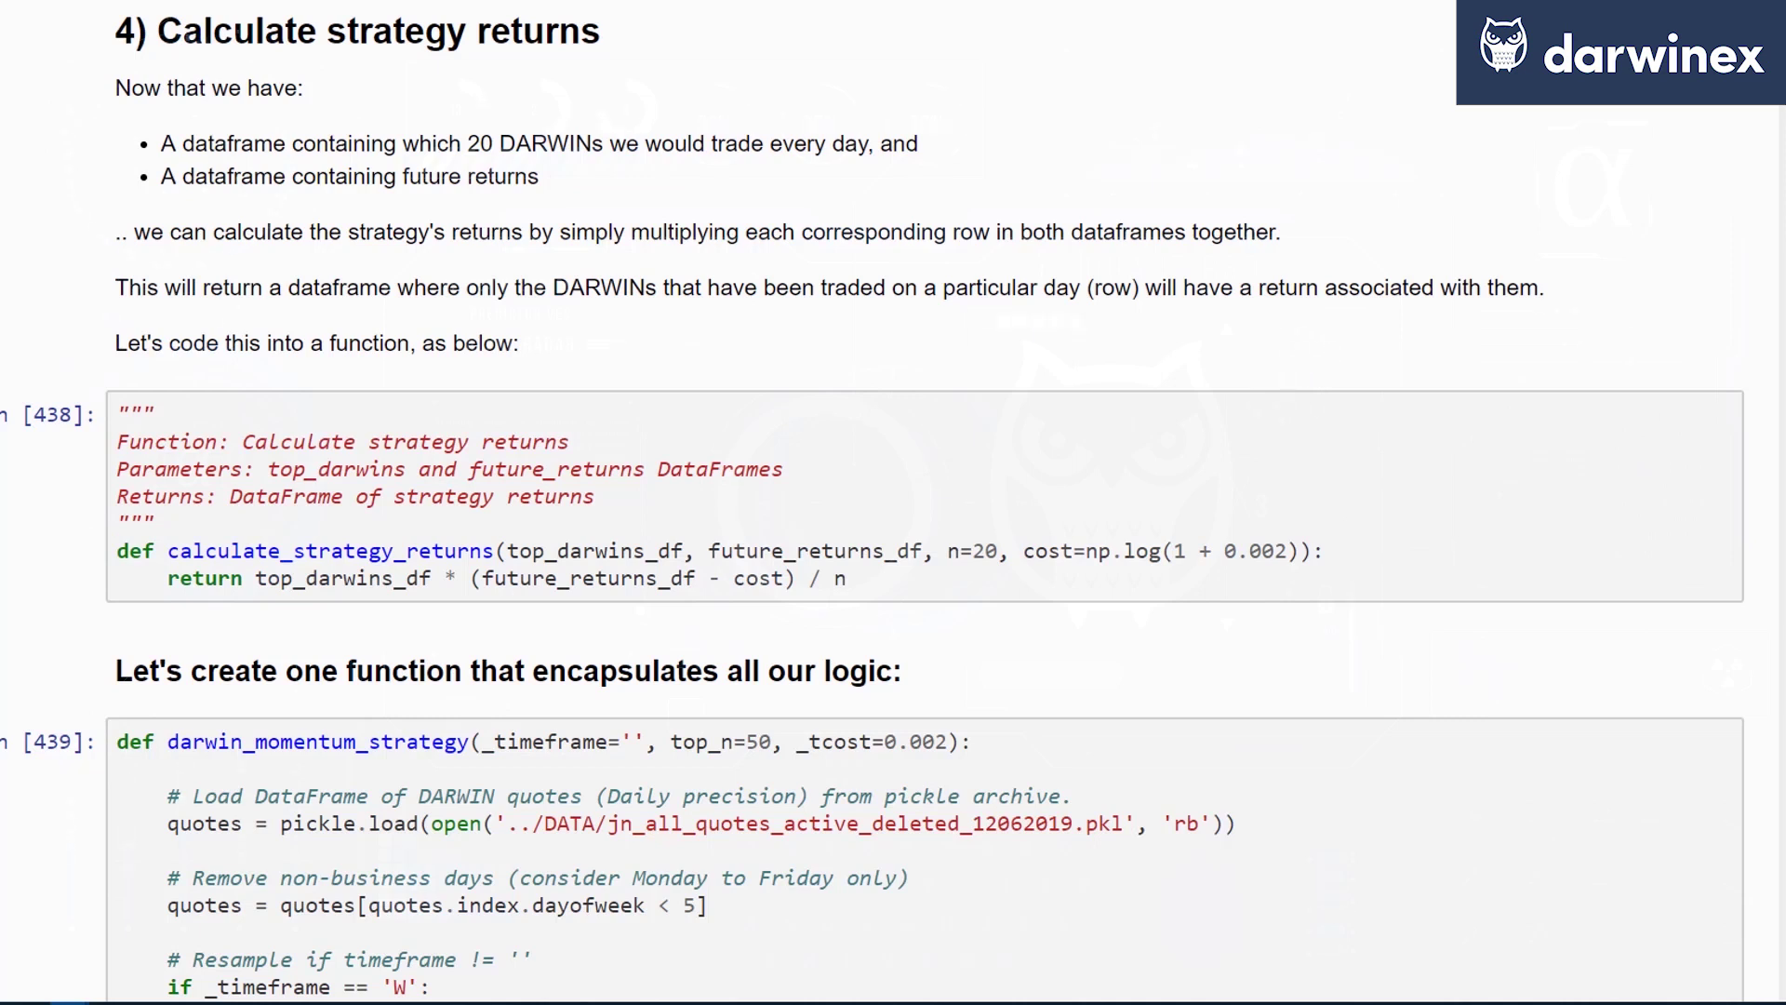
Select '0.2%' in the run-some-tests heading above cell 440, then deselect it
scroll(894, 503, "down", 11)
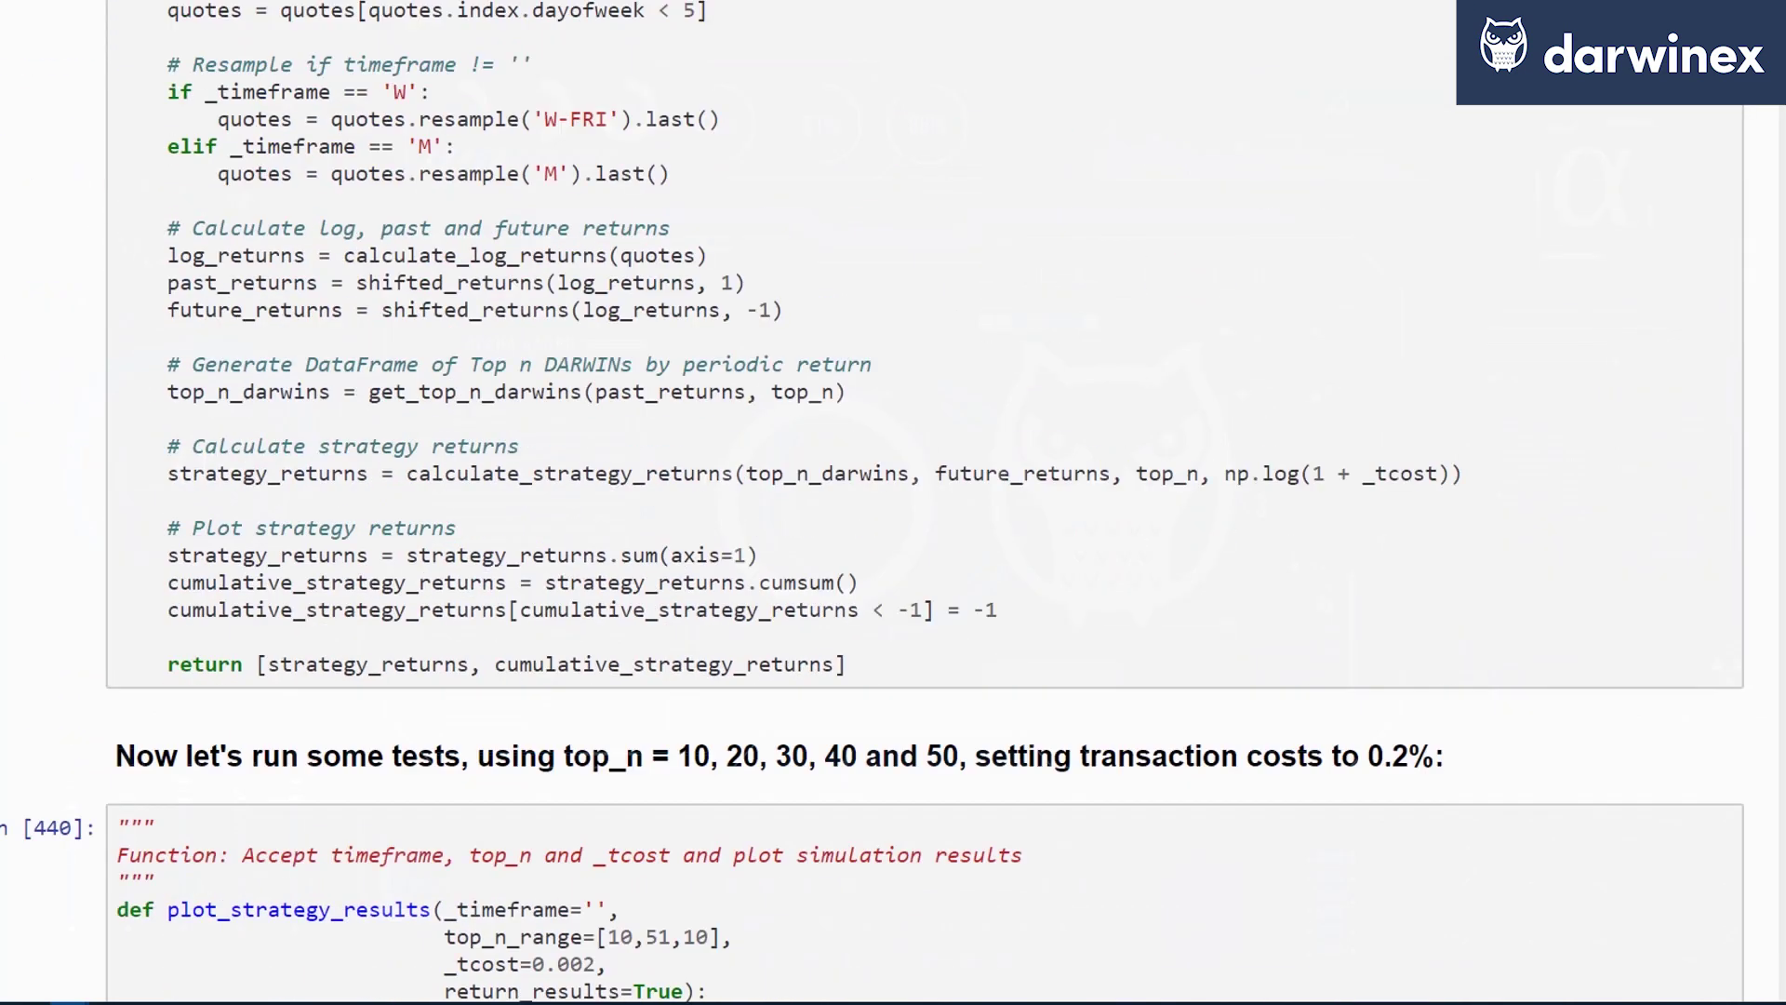
scroll(894, 504, "down", 4)
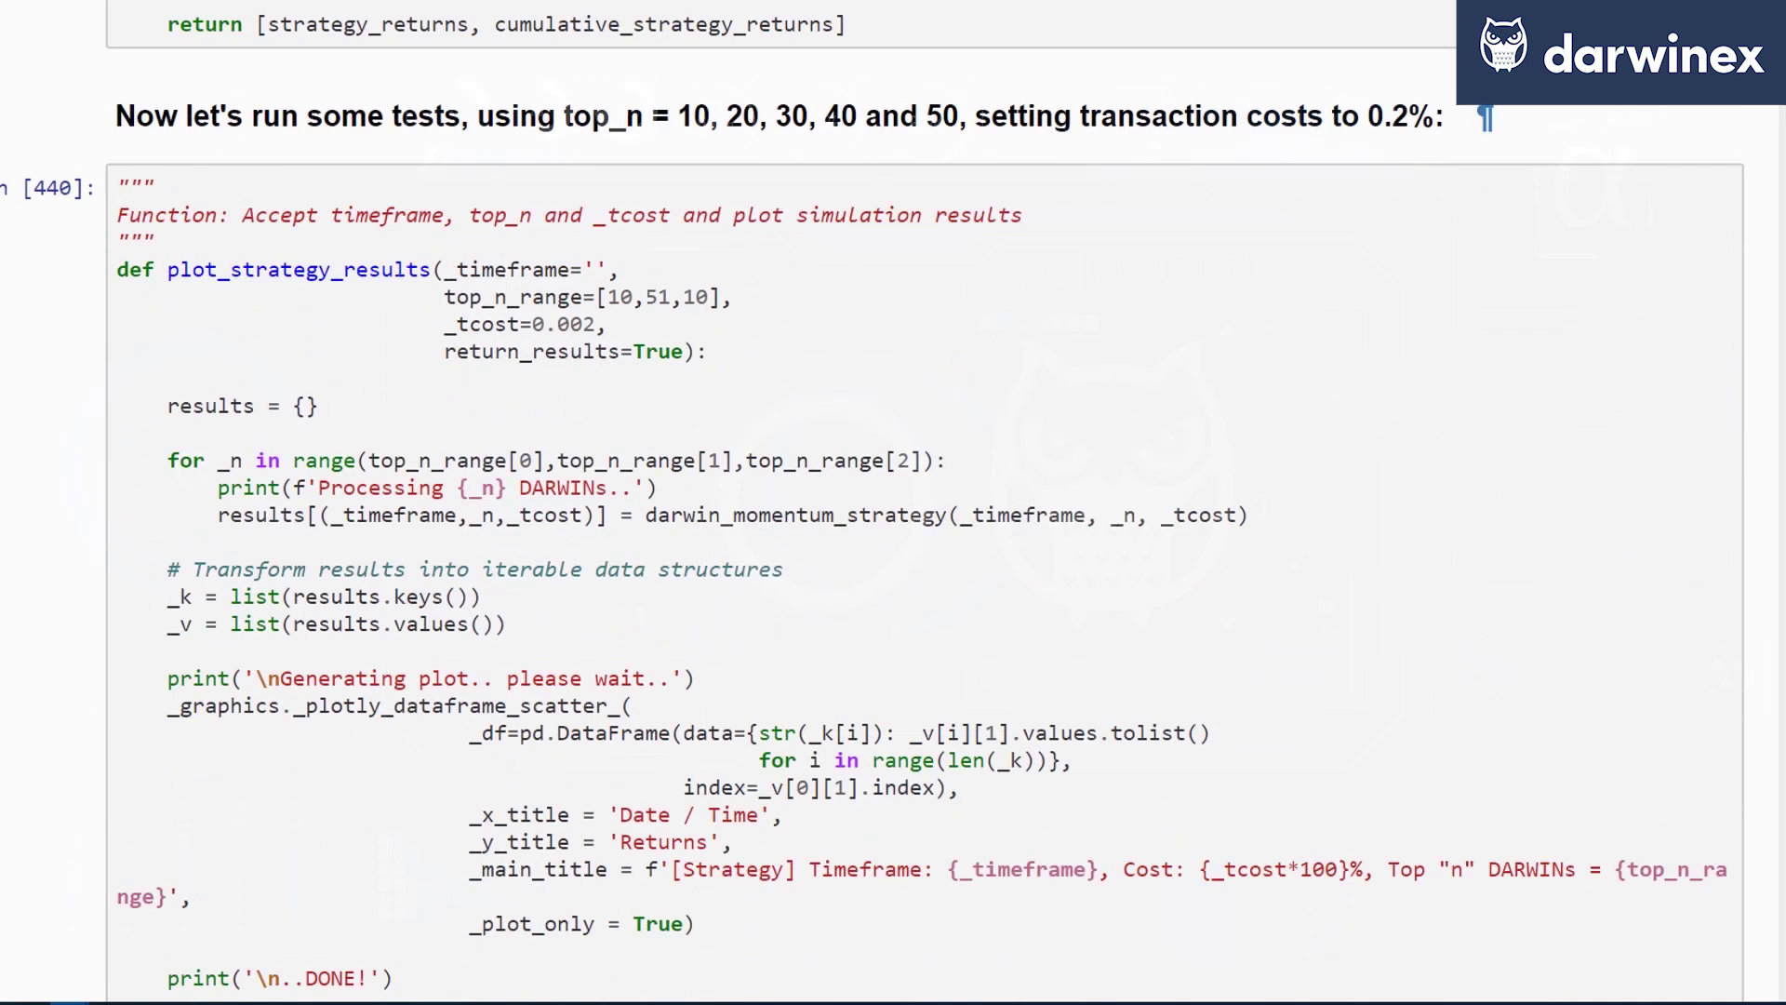
left_click_drag(1370, 116, 1444, 115)
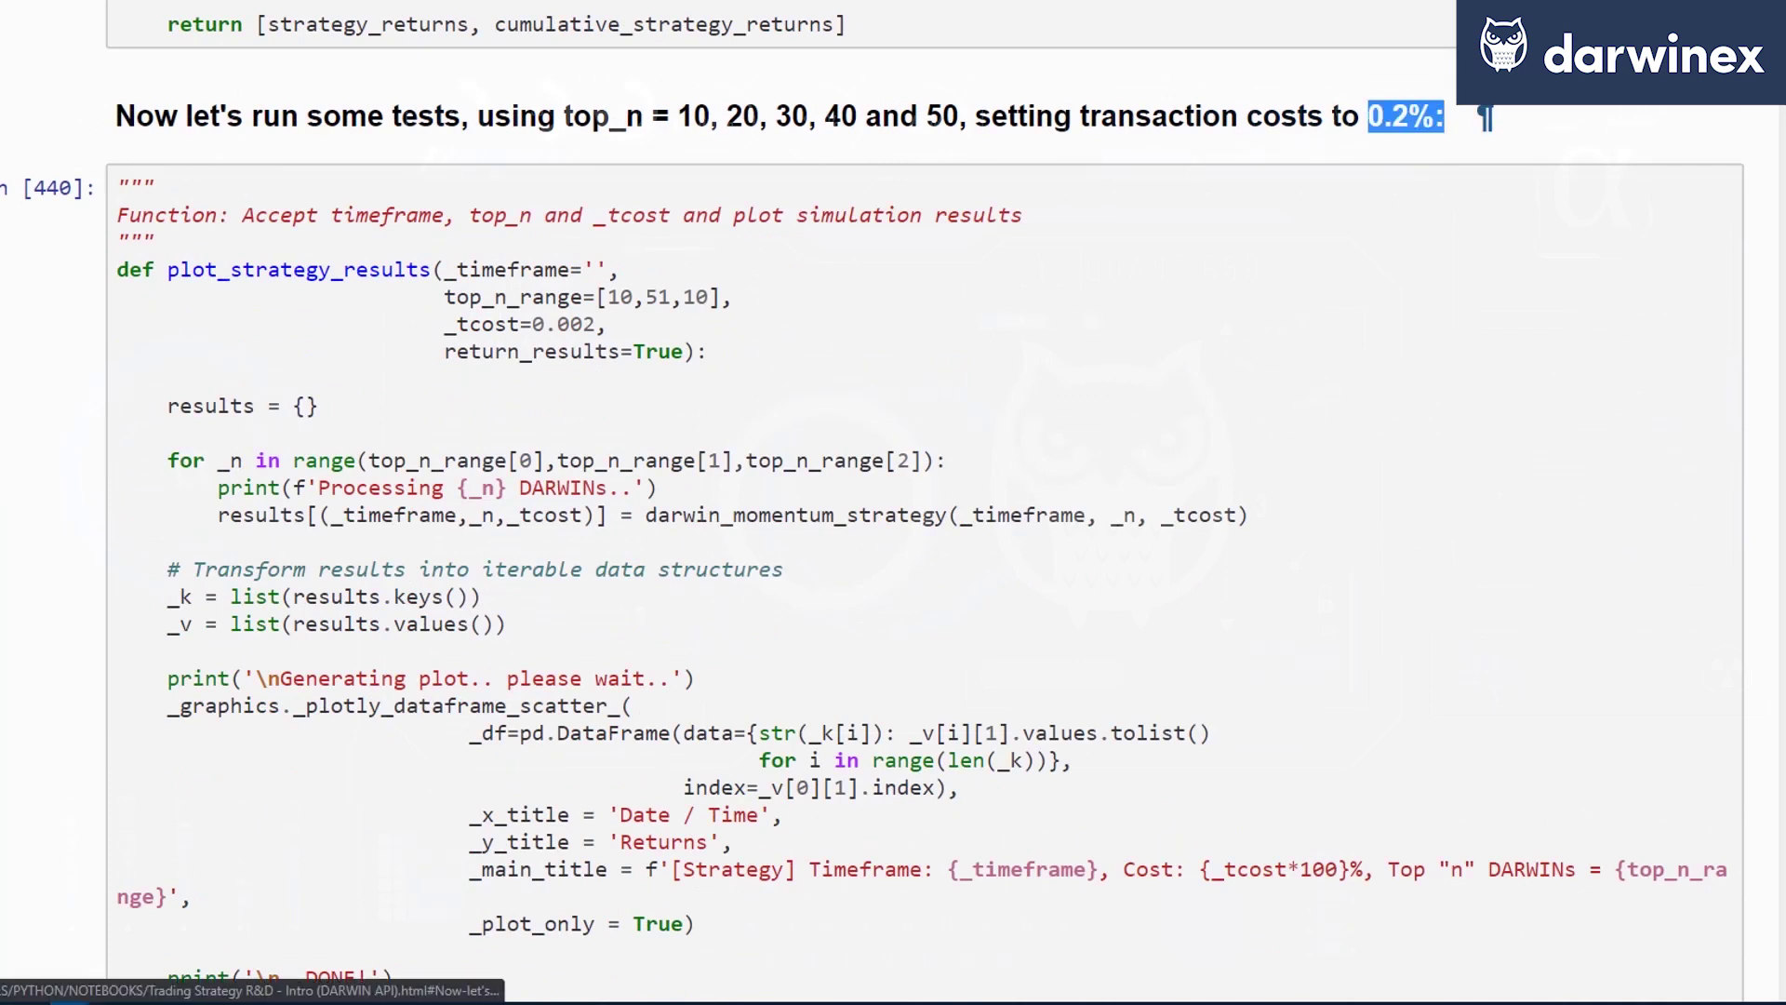
left_click(1445, 116)
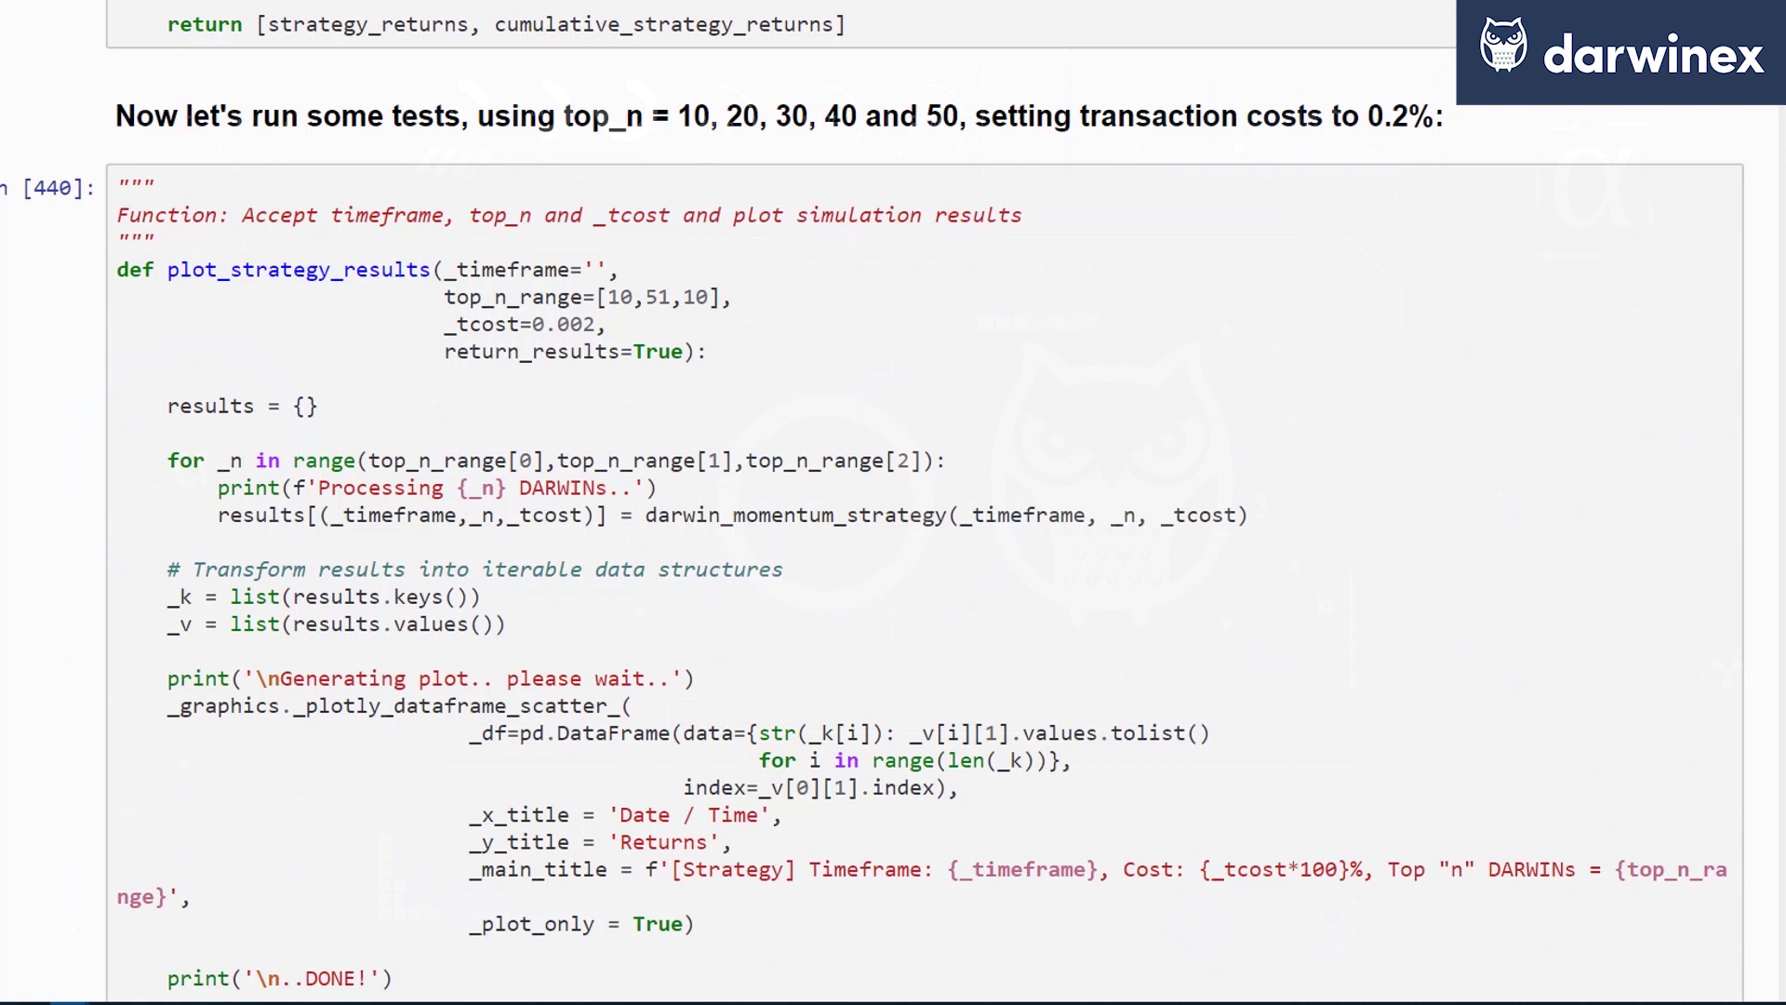
Move between the test plots and cell 444's generate_comparable_dataset under the volatility dataset link
scroll(893, 503, "up", 20)
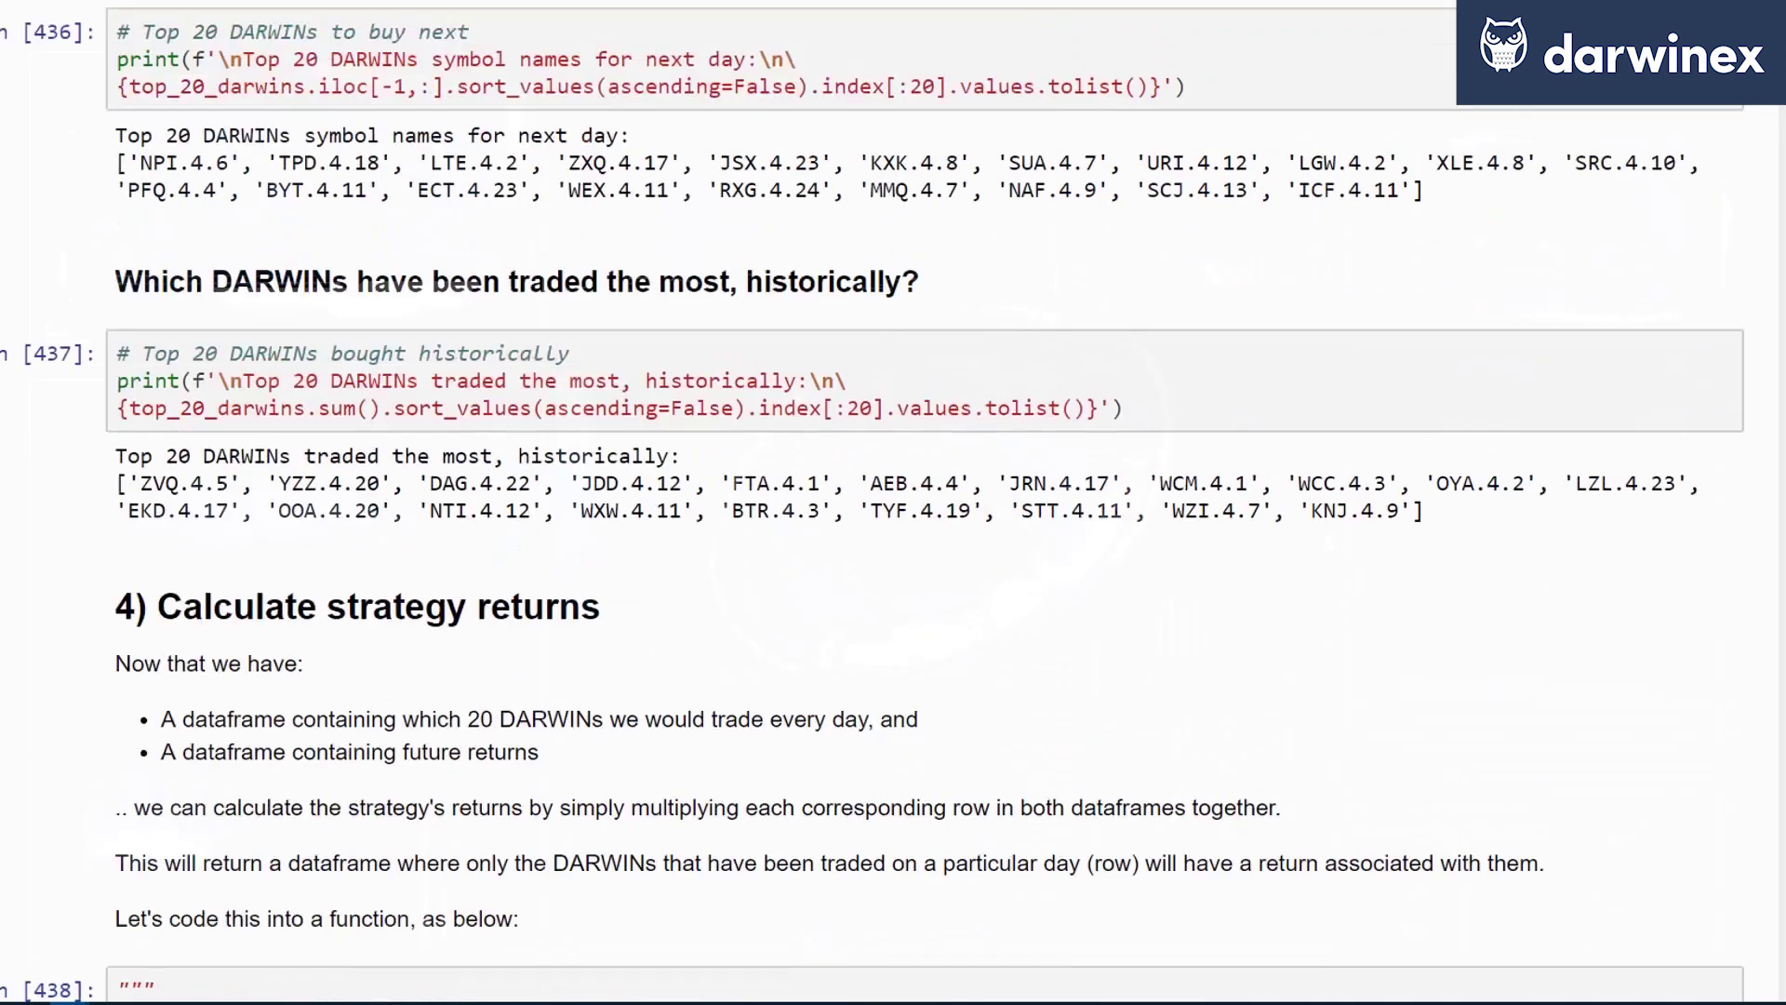
scroll(894, 503, "up", 20)
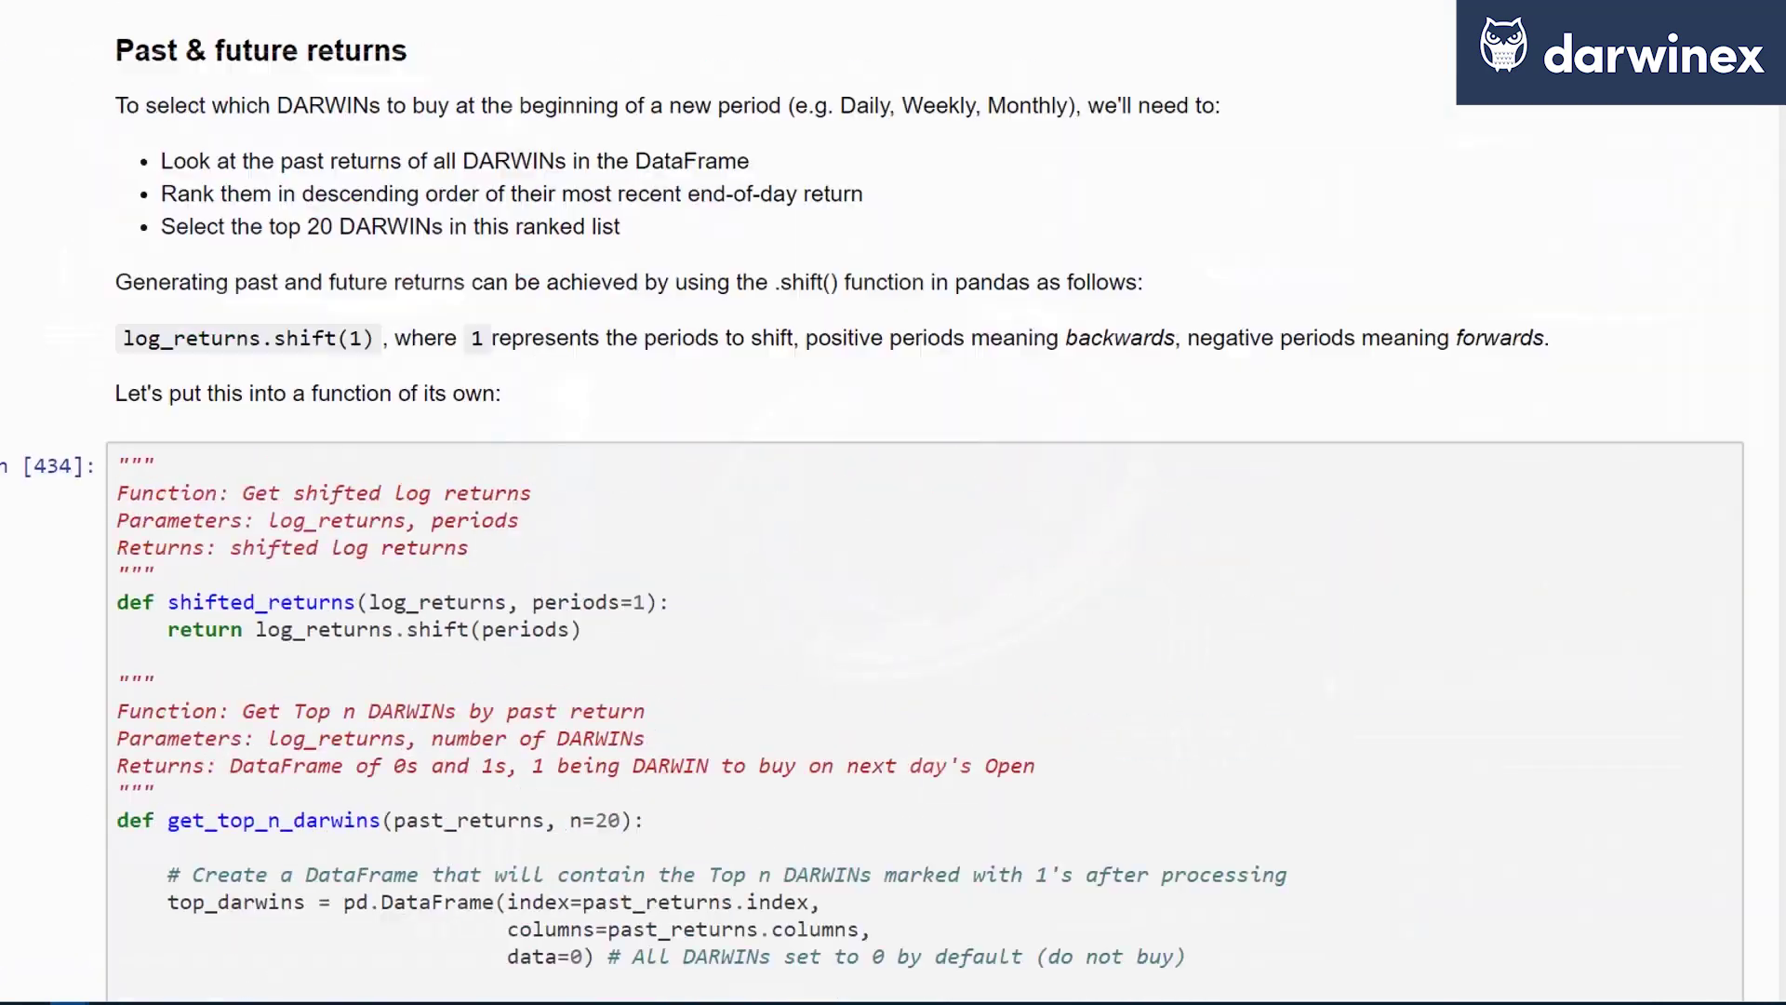
scroll(893, 503, "down", 20)
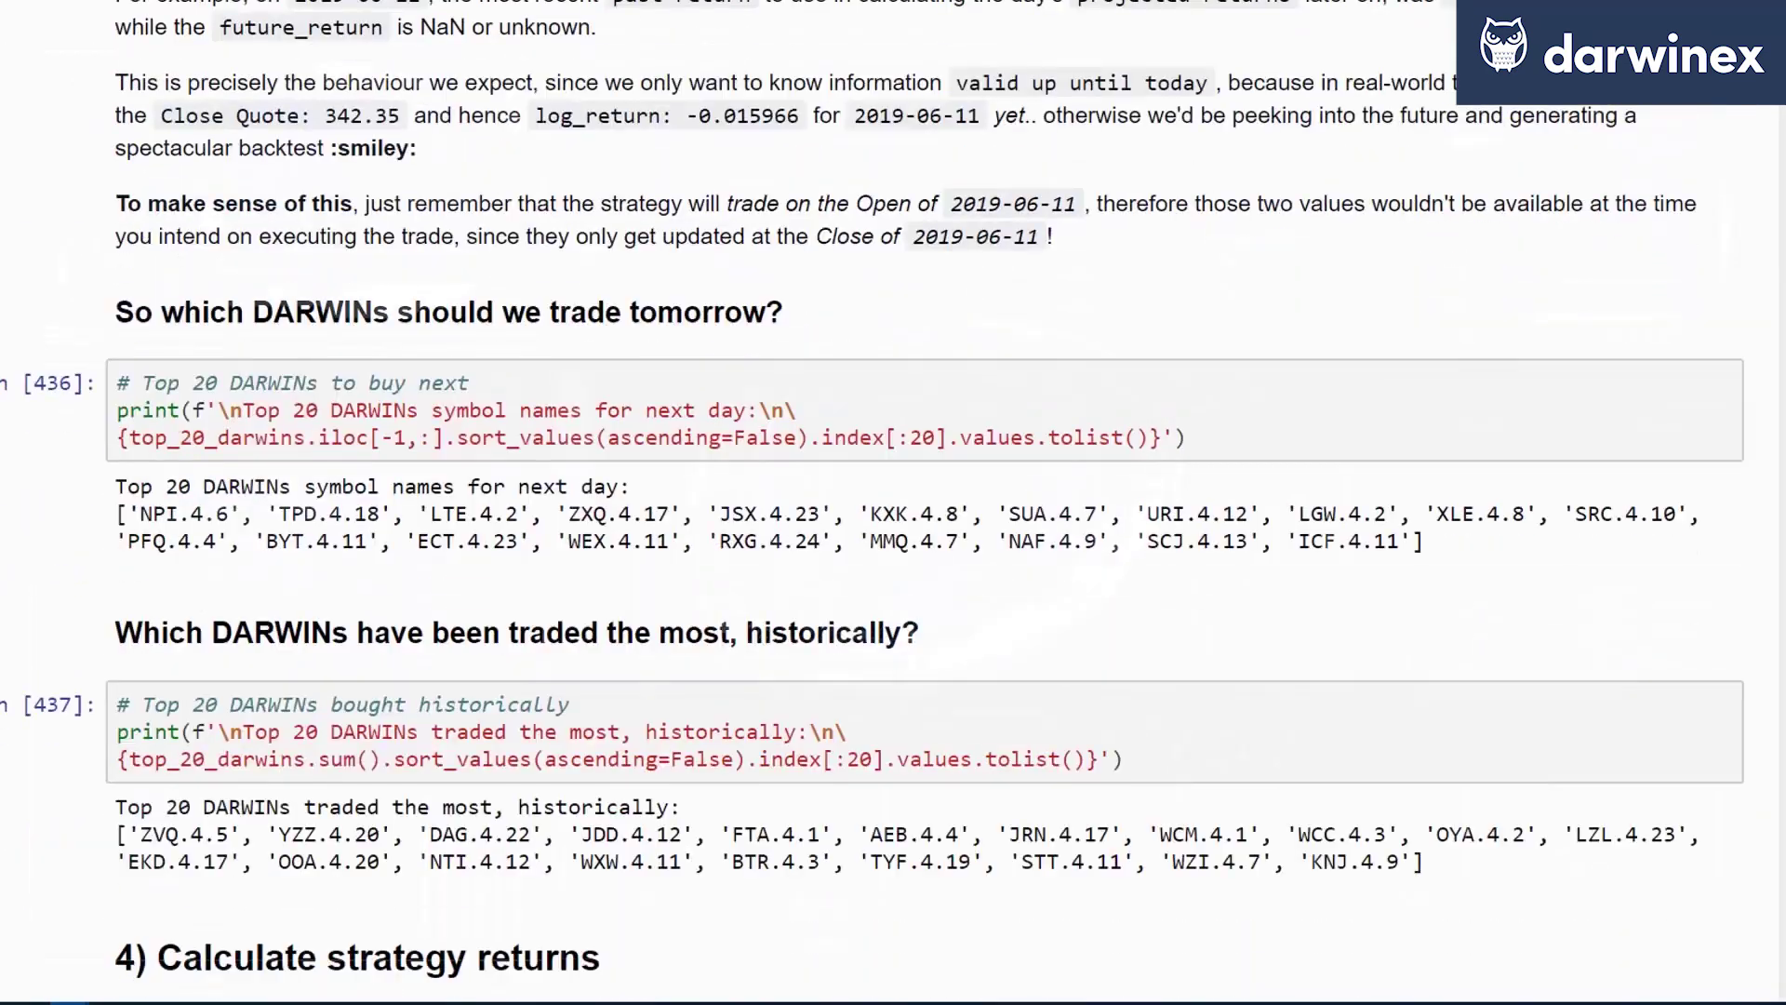
scroll(894, 502, "down", 20)
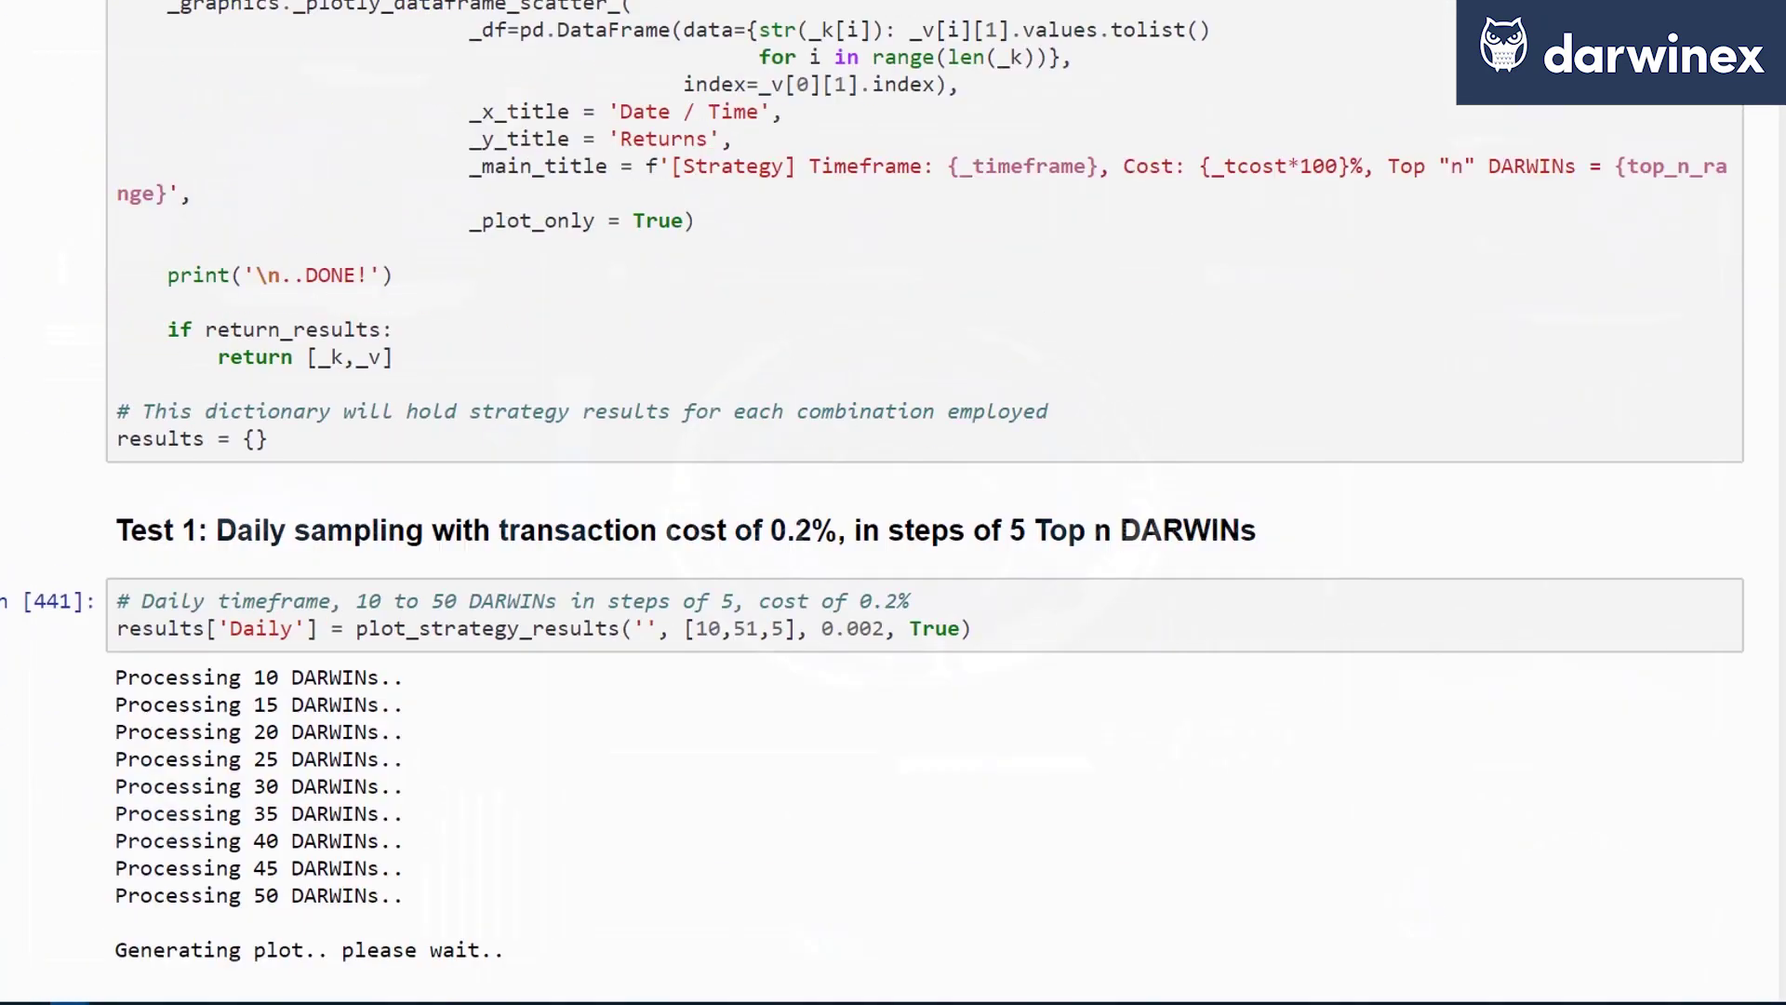
scroll(893, 503, "down", 8)
scroll(893, 502, "down", 10)
scroll(894, 504, "down", 8)
scroll(893, 502, "up", 9)
scroll(894, 503, "down", 20)
scroll(893, 502, "up", 6)
scroll(894, 503, "up", 3)
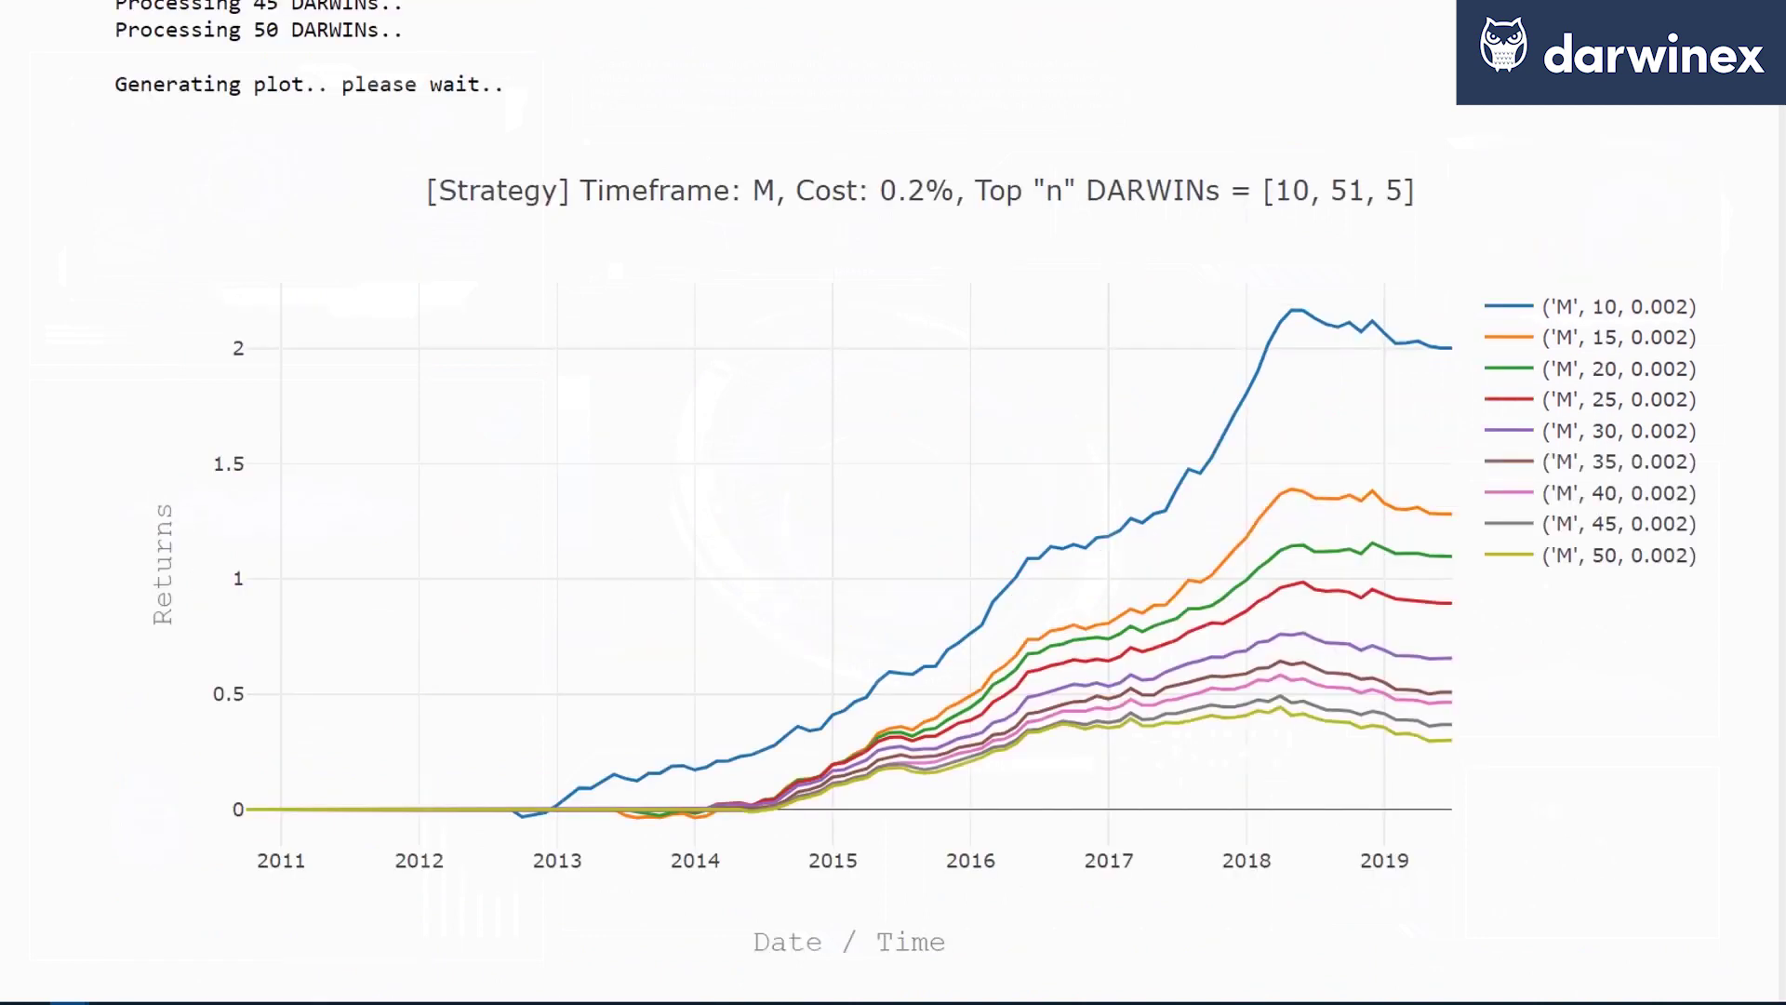
scroll(894, 502, "down", 1)
scroll(893, 504, "down", 20)
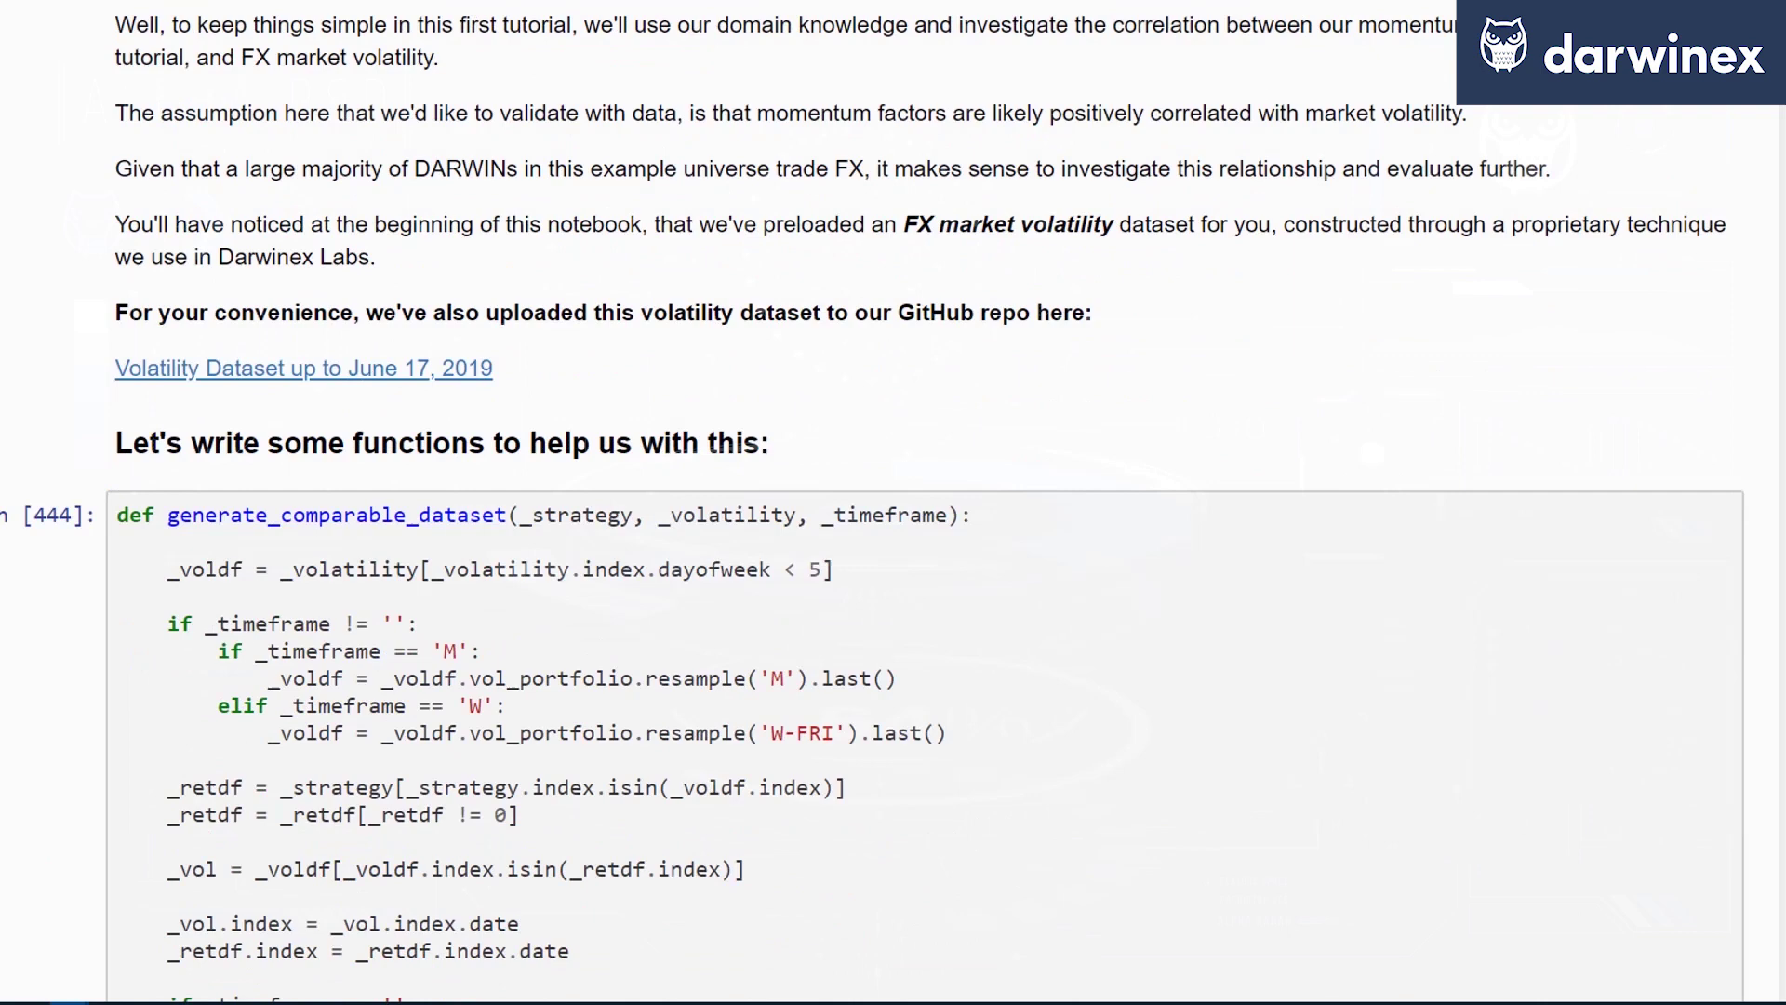
scroll(893, 503, "down", 20)
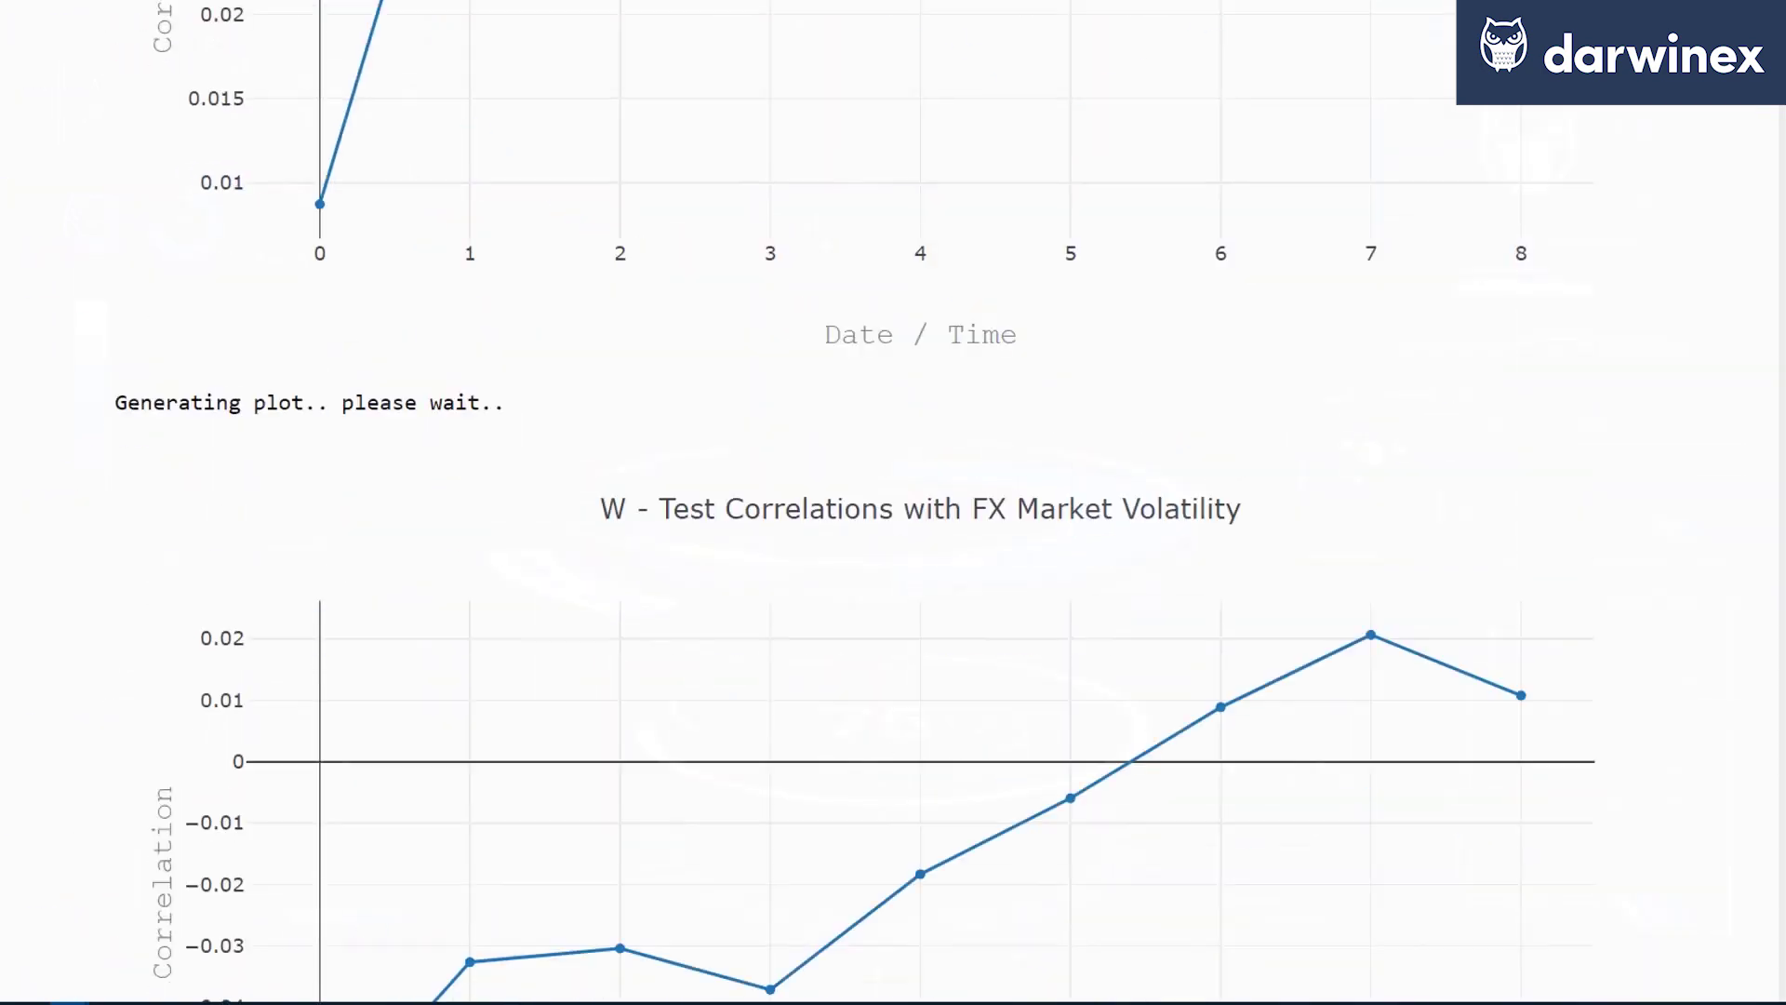
scroll(894, 504, "down", 20)
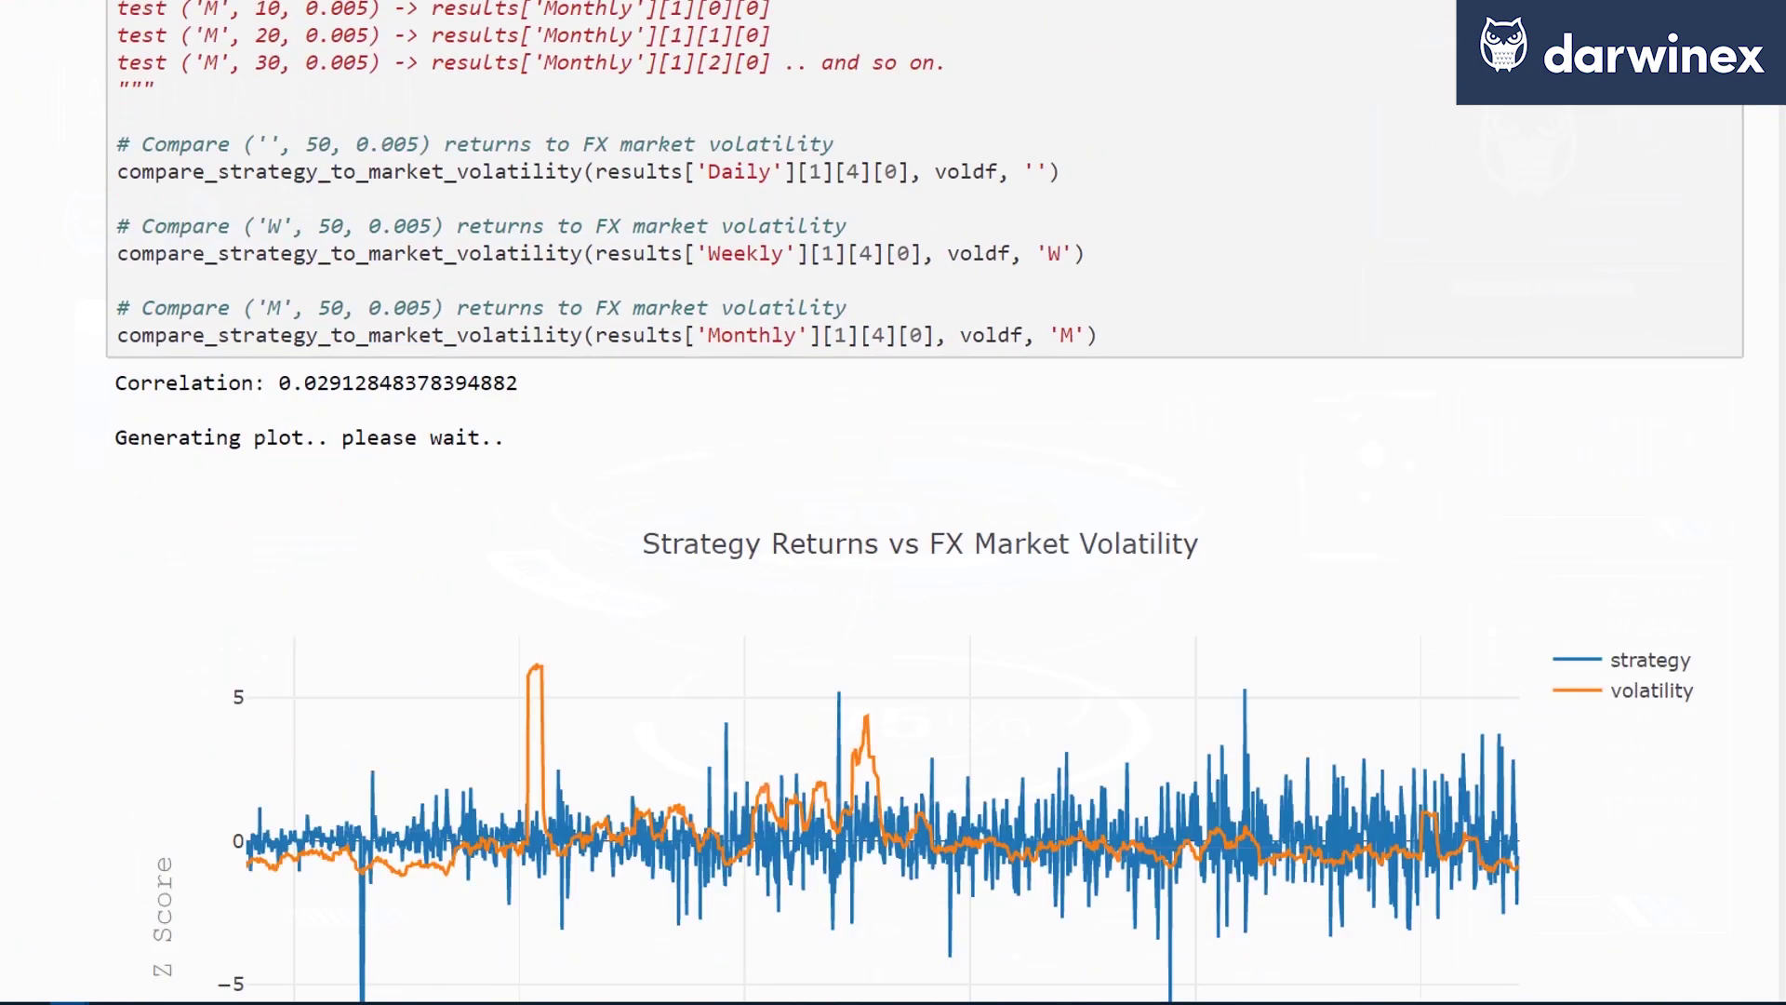
scroll(893, 503, "down", 8)
scroll(894, 504, "up", 3)
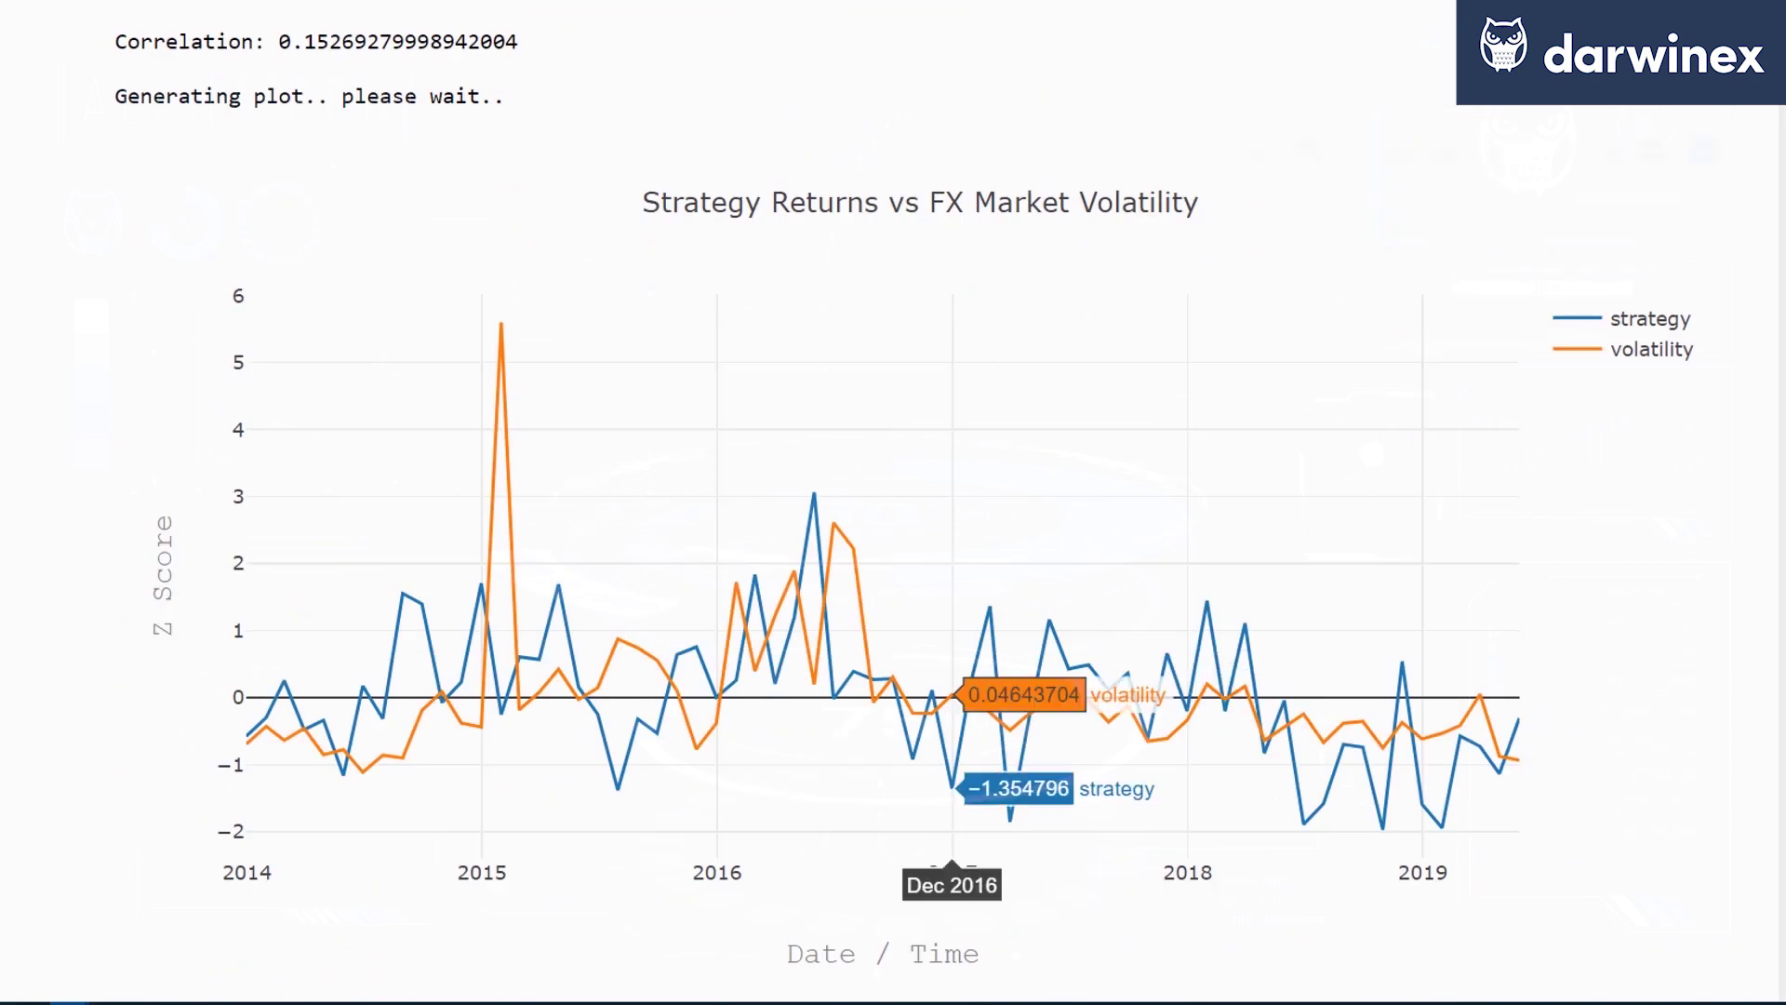
scroll(893, 502, "up", 20)
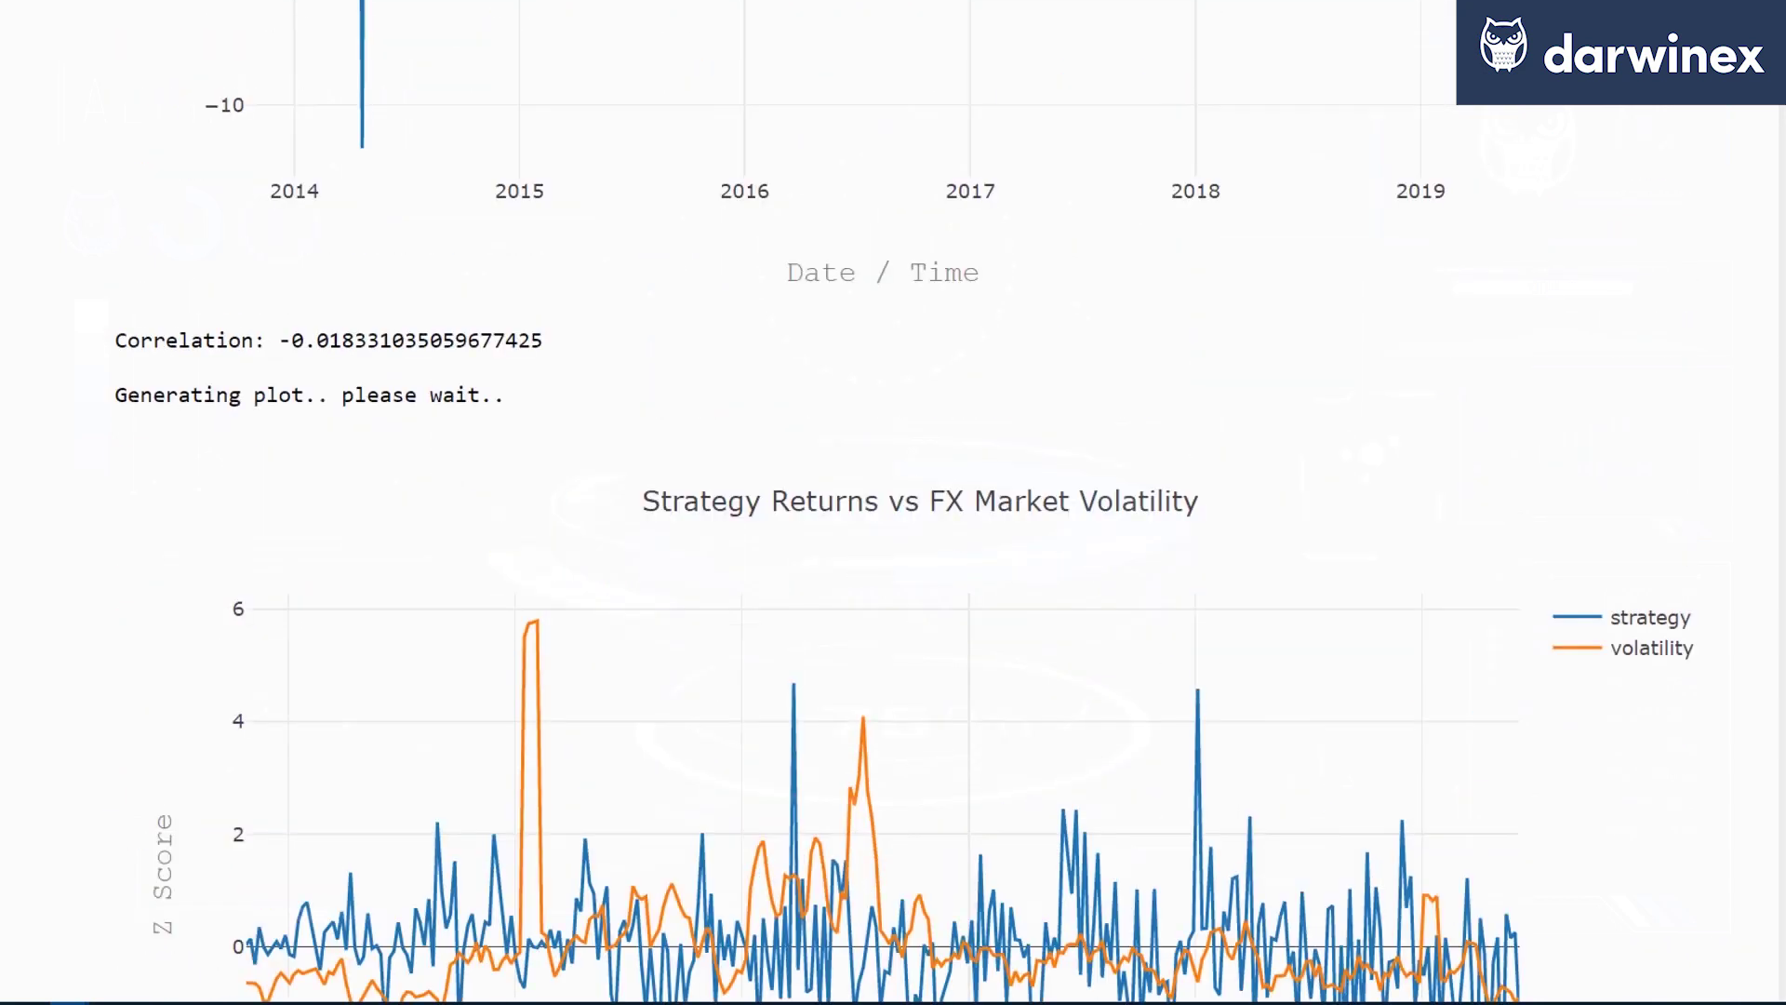
scroll(893, 502, "up", 20)
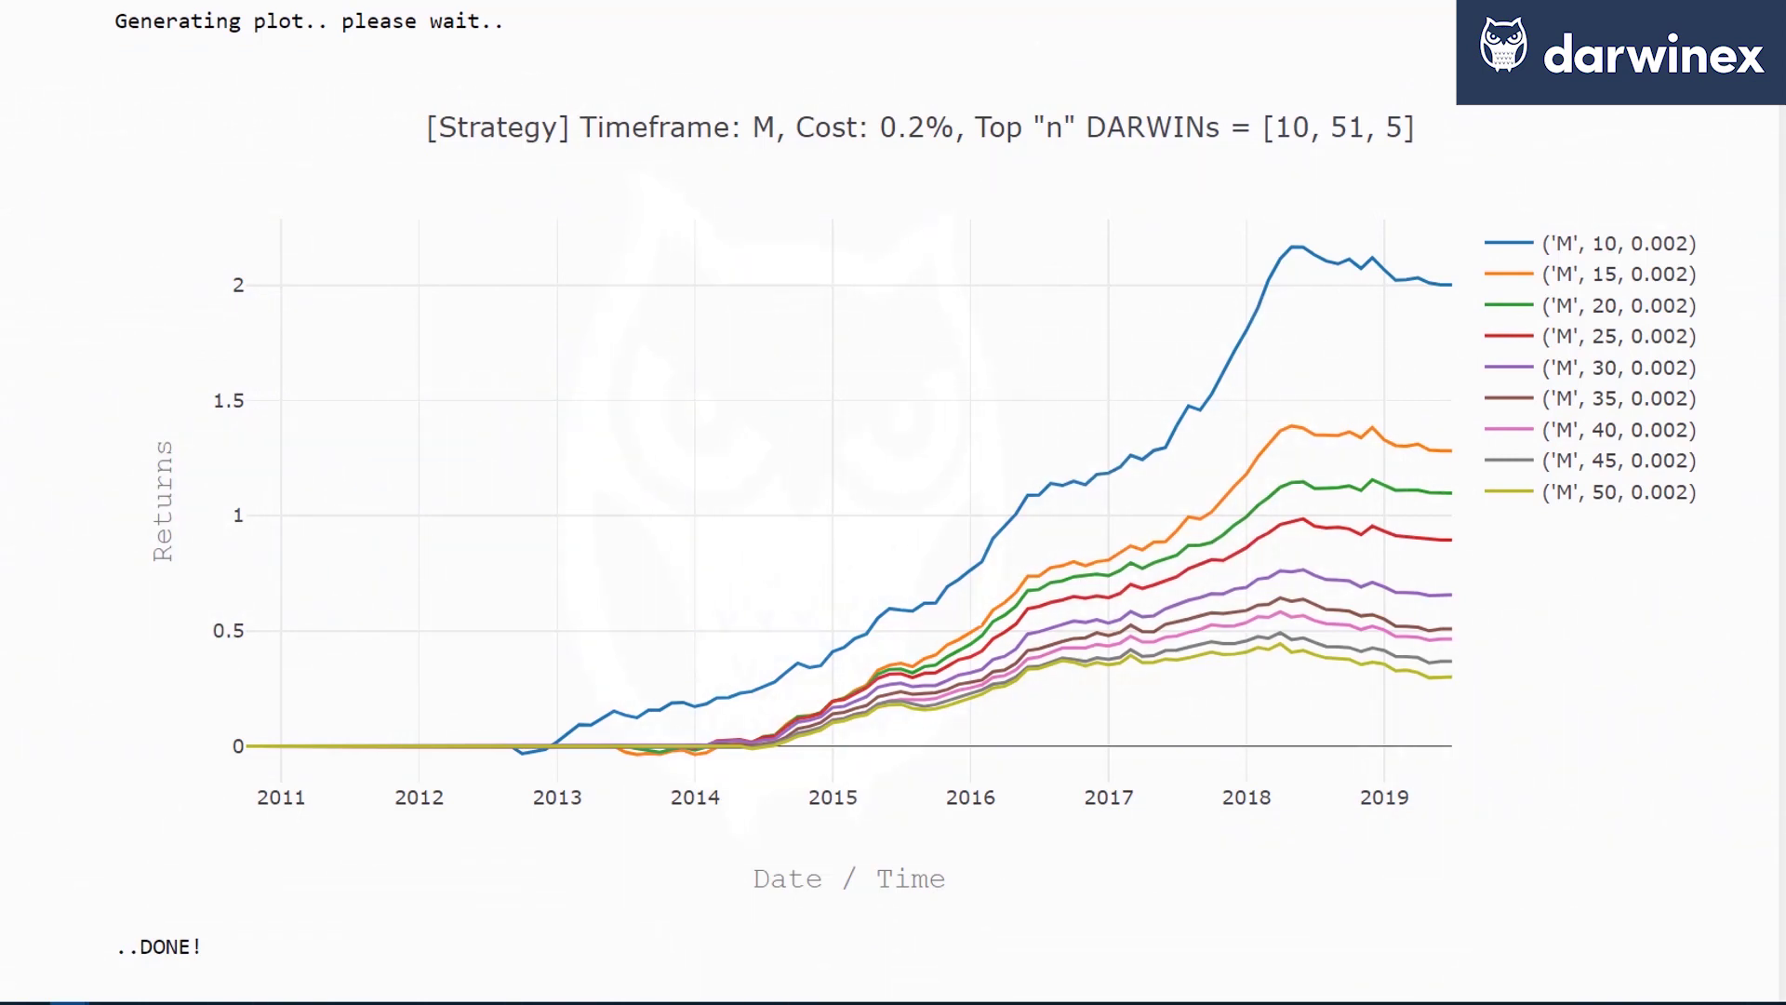
Return to the Darwinex Labs links and 'Introduction to Trading Strategy R&D with the DARWIN API' title
scroll(893, 502, "up", 20)
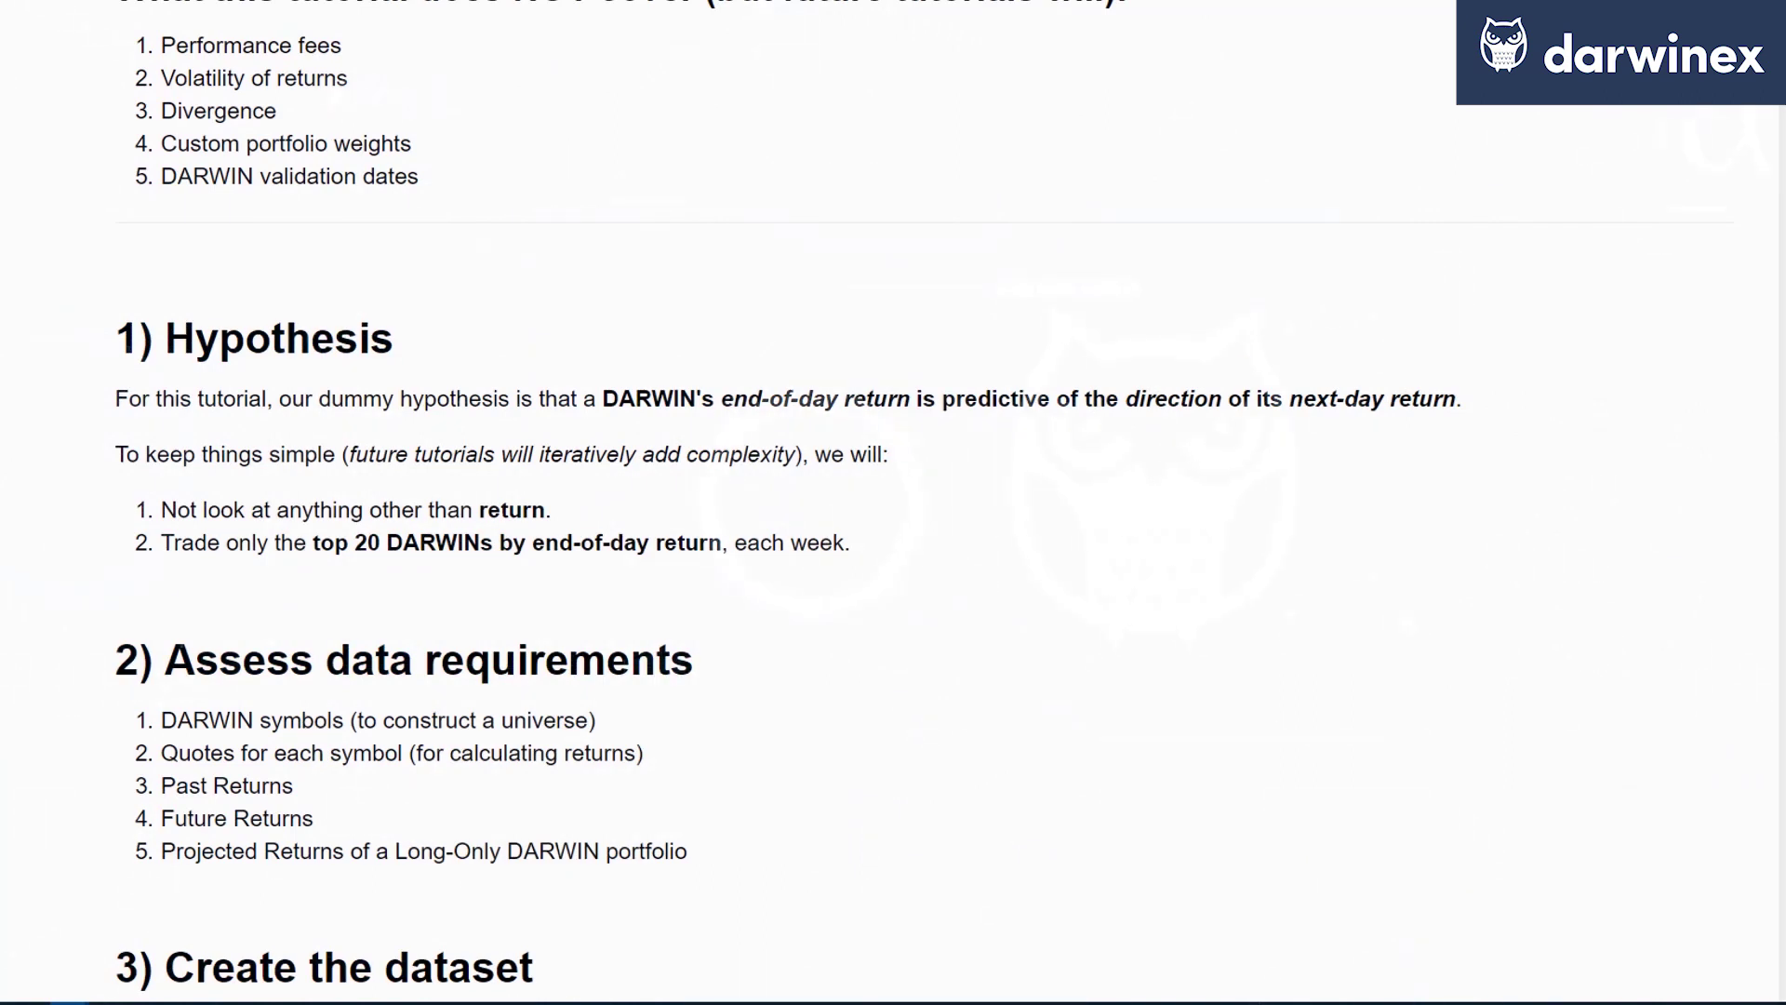
scroll(893, 502, "up", 5)
scroll(894, 502, "up", 3)
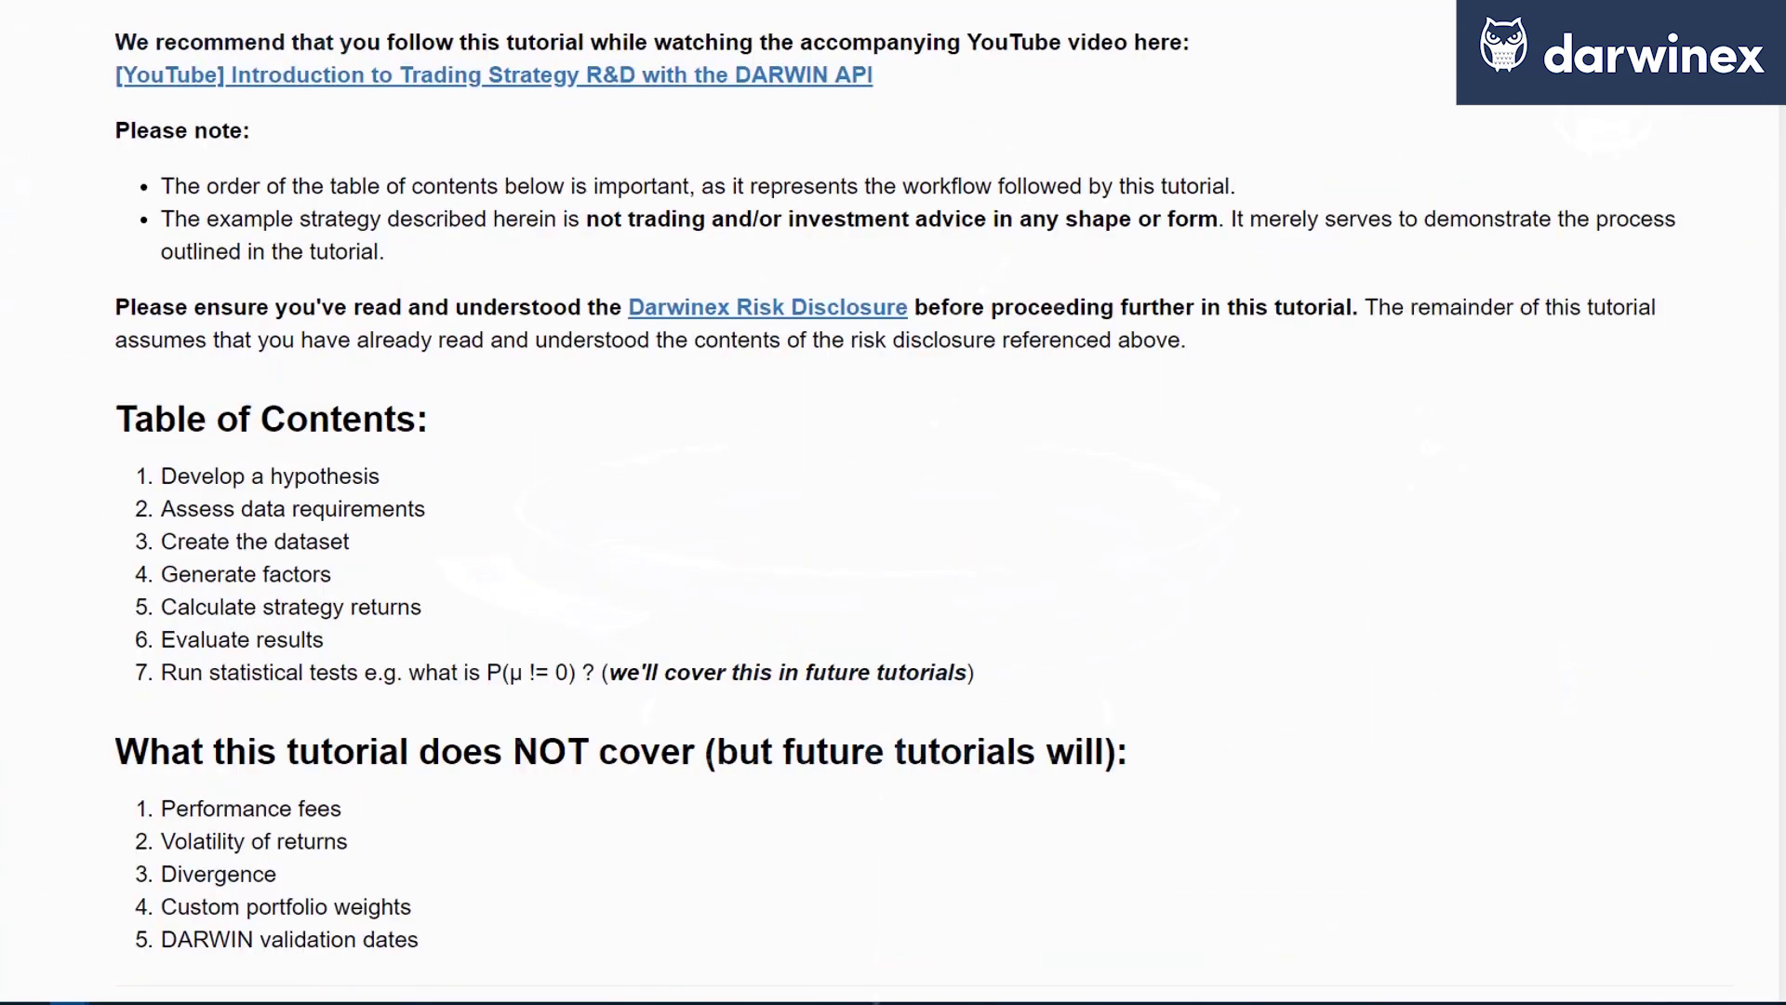
scroll(894, 504, "up", 3)
scroll(893, 502, "down", 3)
scroll(893, 502, "up", 7)
scroll(893, 502, "up", 4)
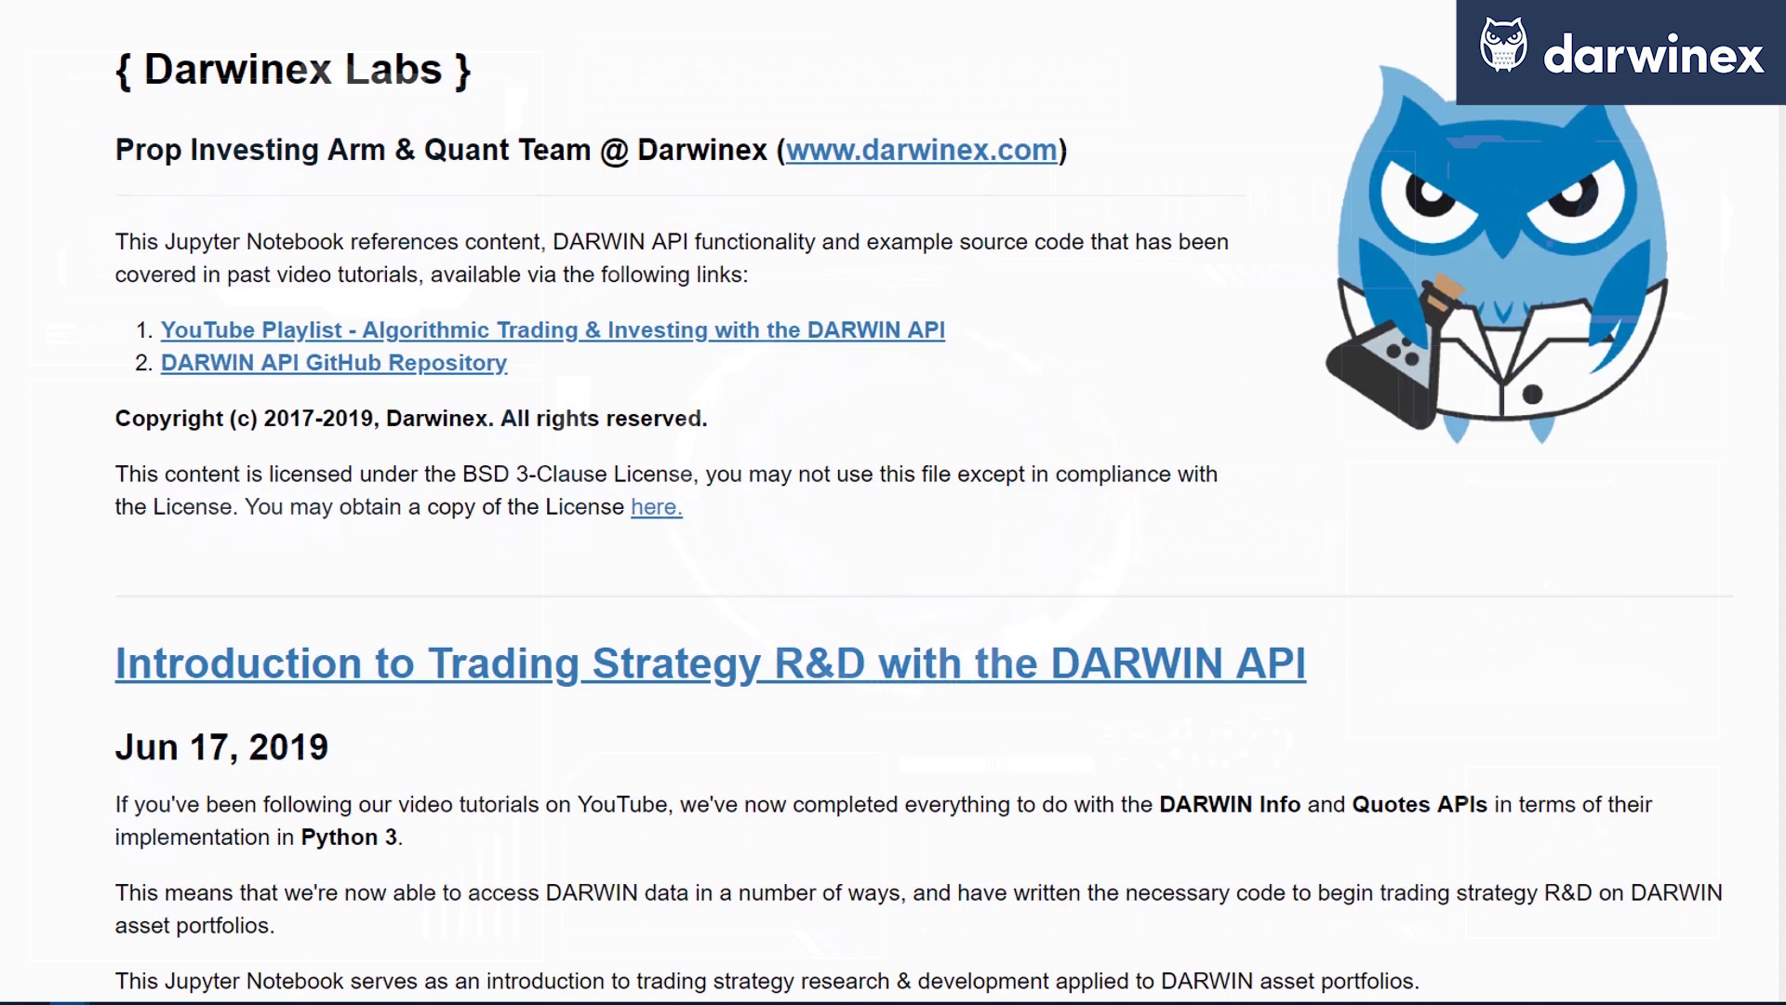
scroll(893, 502, "down", 5)
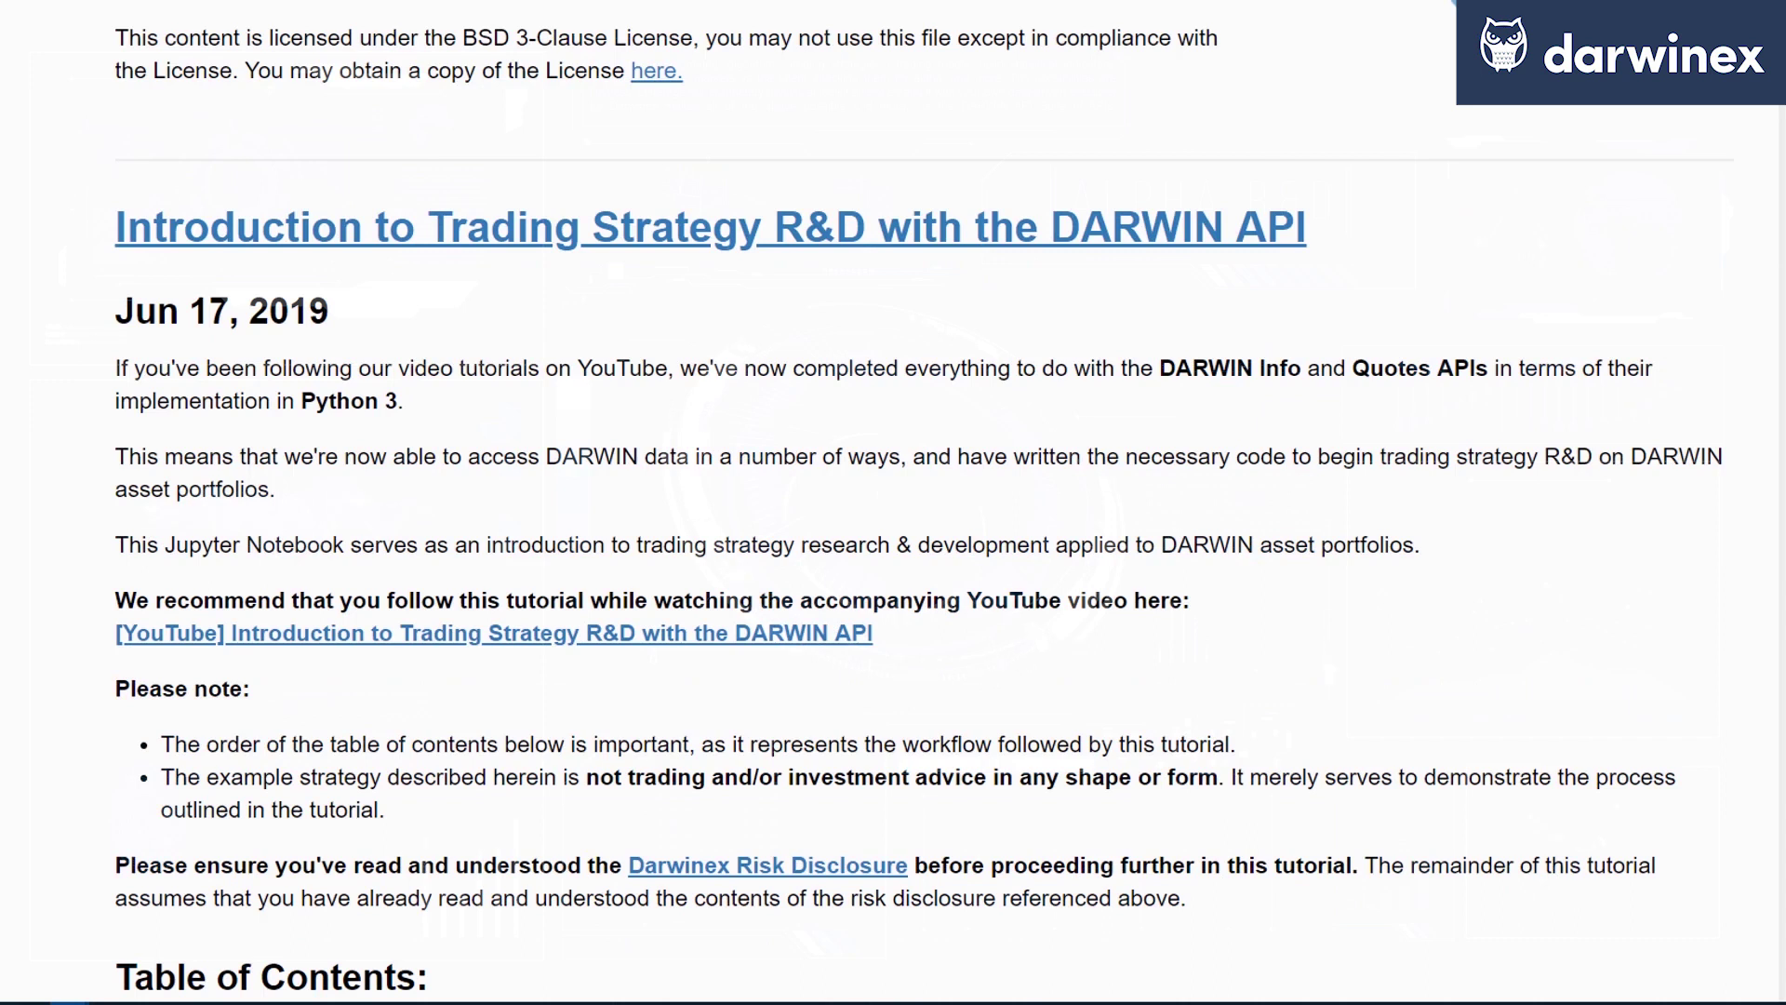
scroll(893, 503, "down", 5)
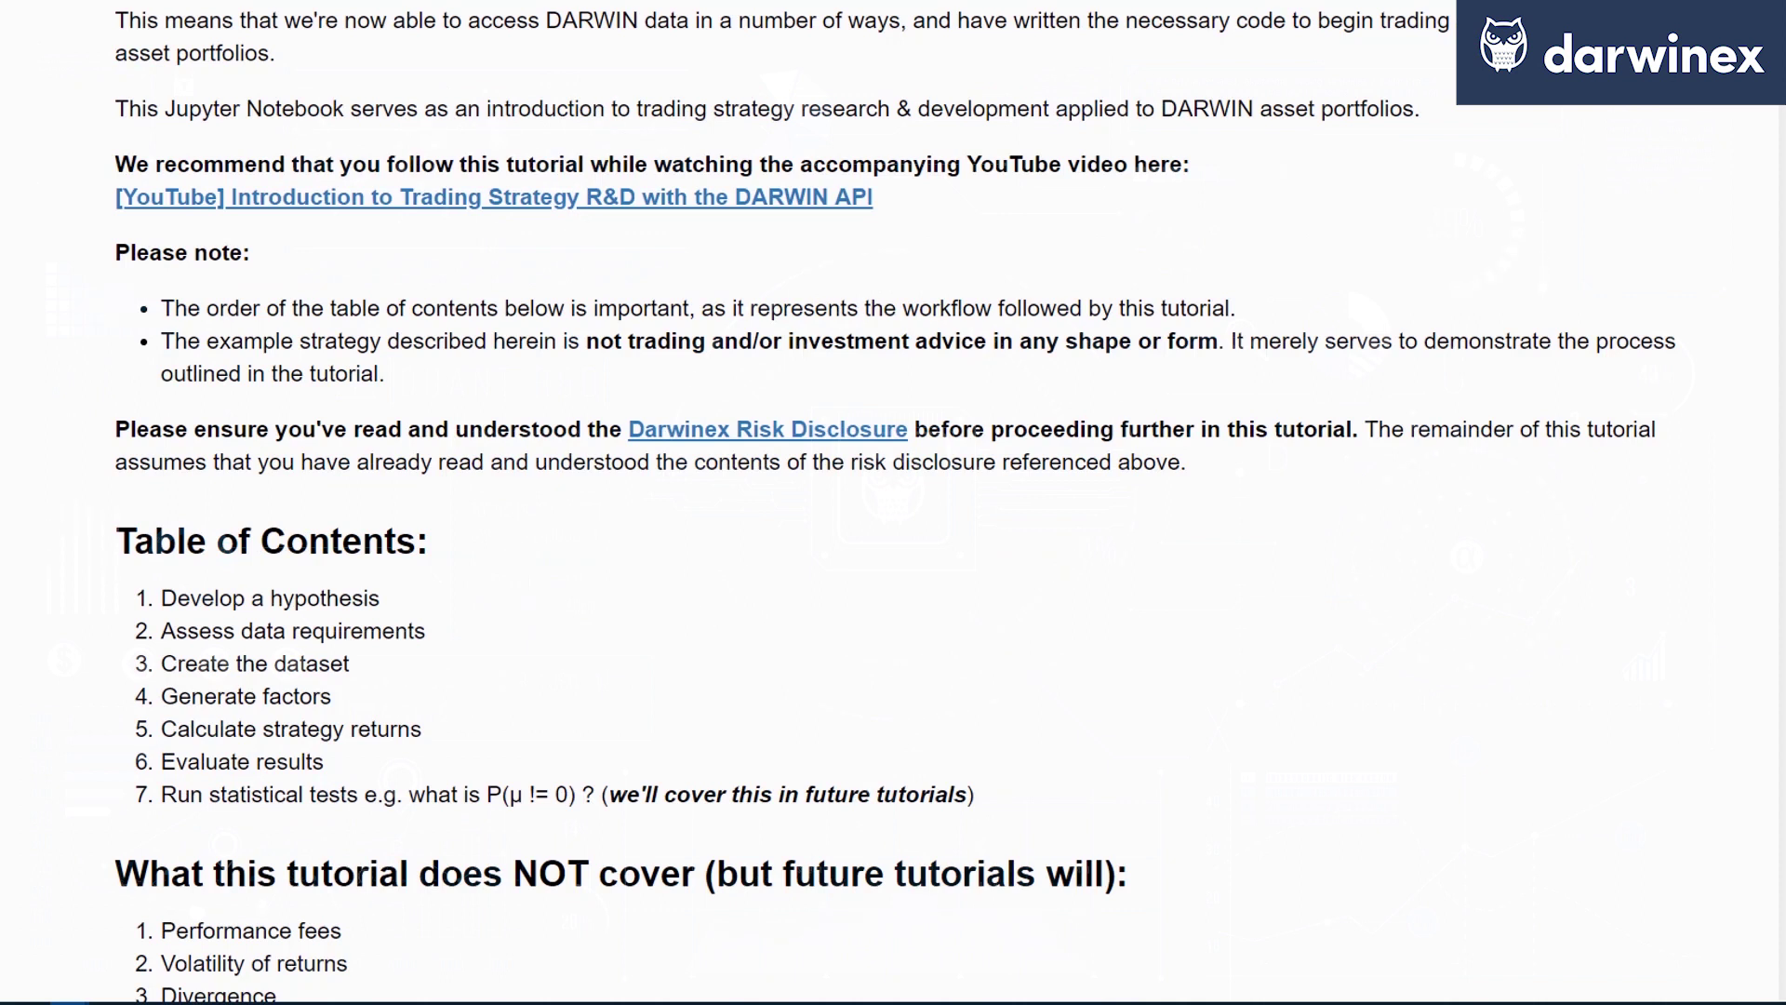
scroll(893, 502, "up", 7)
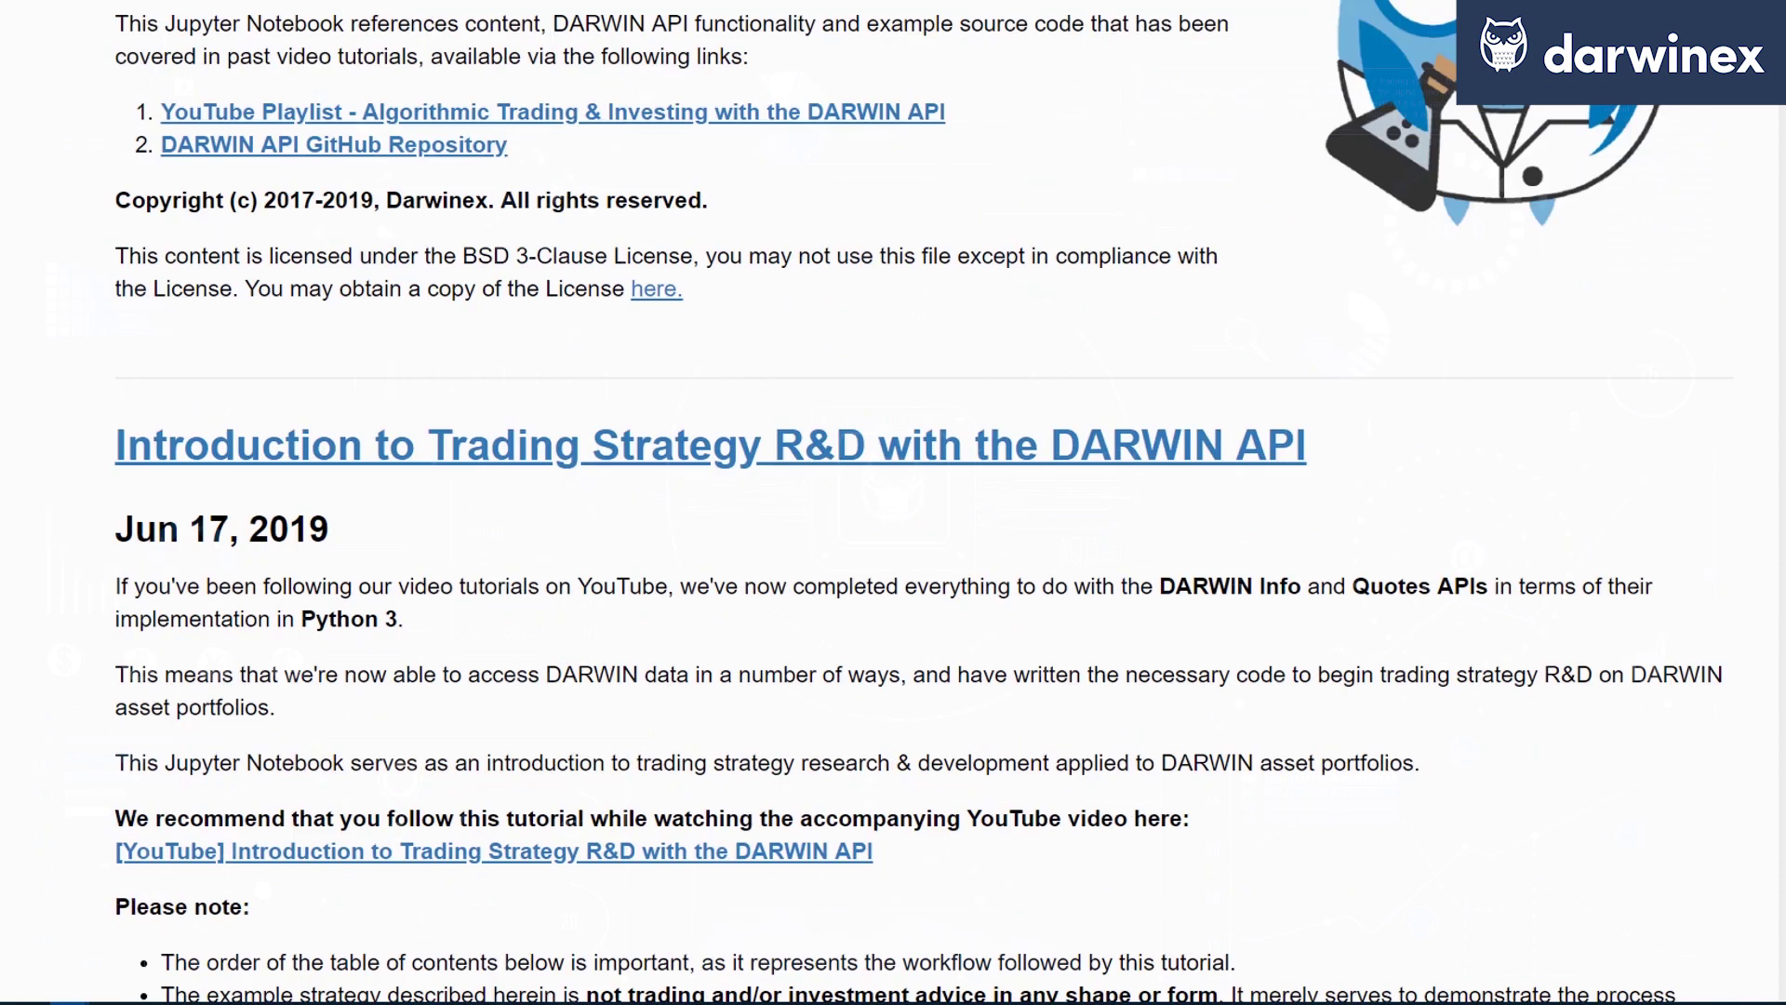